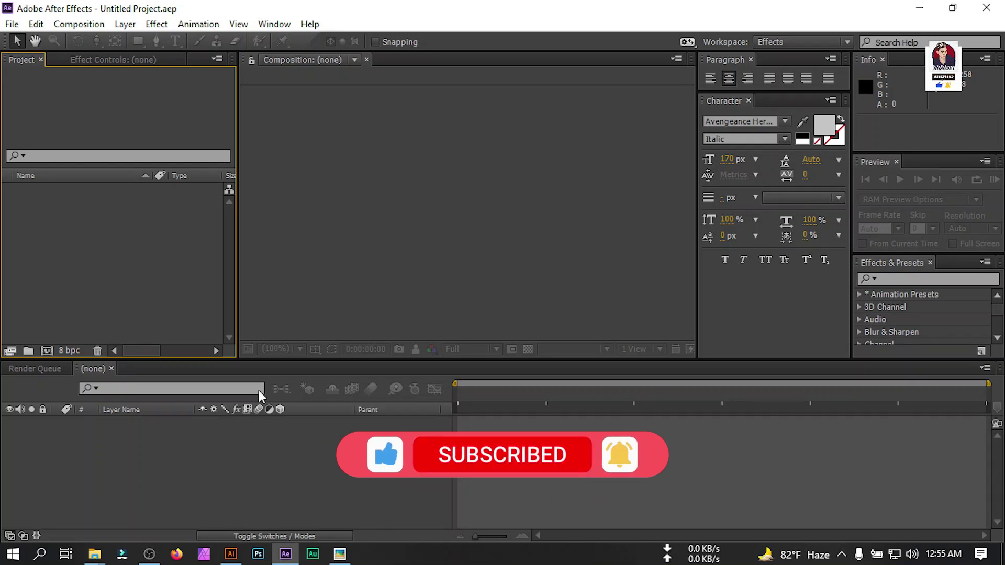
# - Switch to Illustrator and copy the bird emblem together with the FREEDOM lettering
pyautogui.click(231, 554)
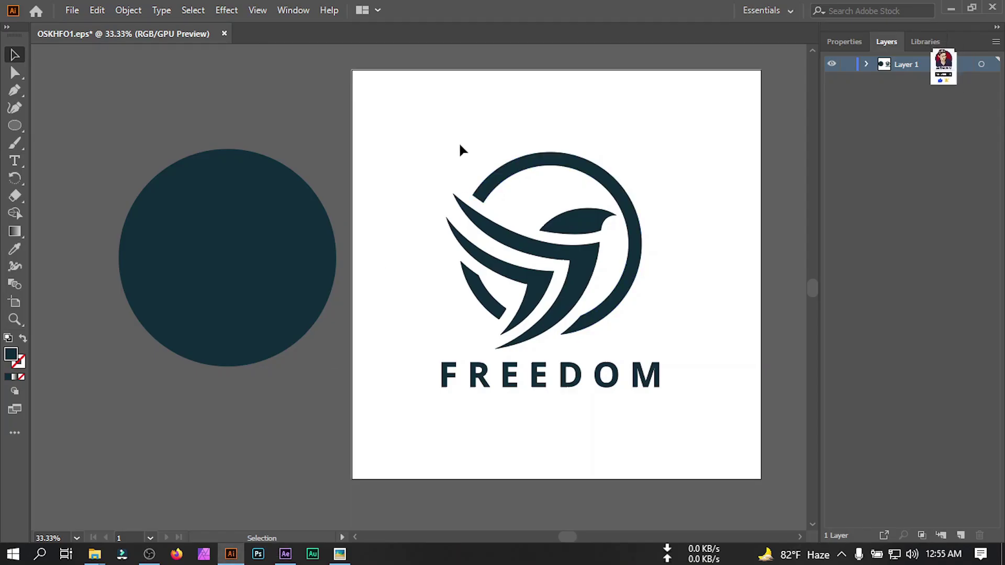
pyautogui.moveTo(421, 106); pyautogui.dragTo(720, 421)
pyautogui.click(99, 13)
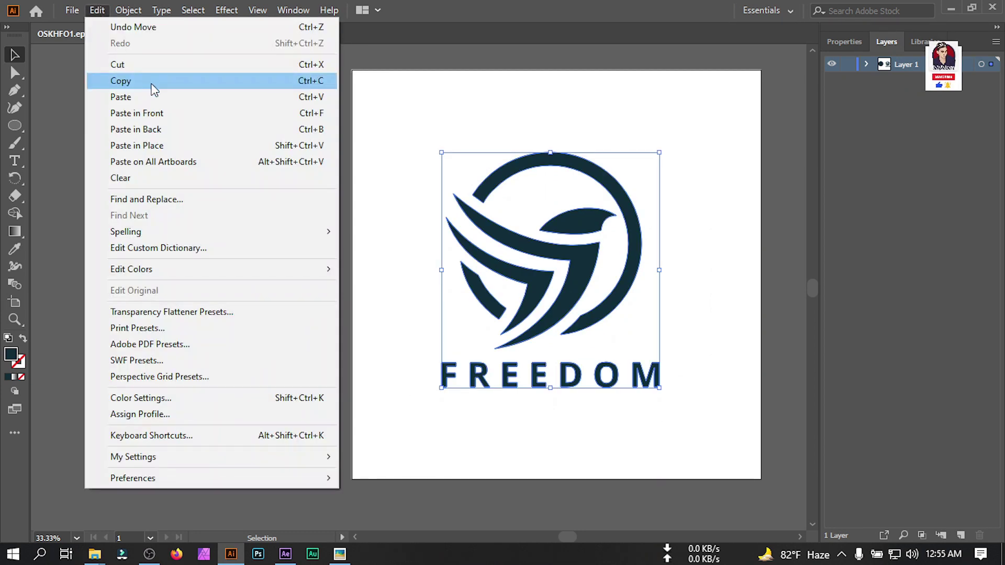
pyautogui.click(150, 86)
# - Switch to After Effects, create a 1920 × 1080, 30 fps, 15-second composition named main, and fit it in the viewer up to 100%
pyautogui.click(286, 554)
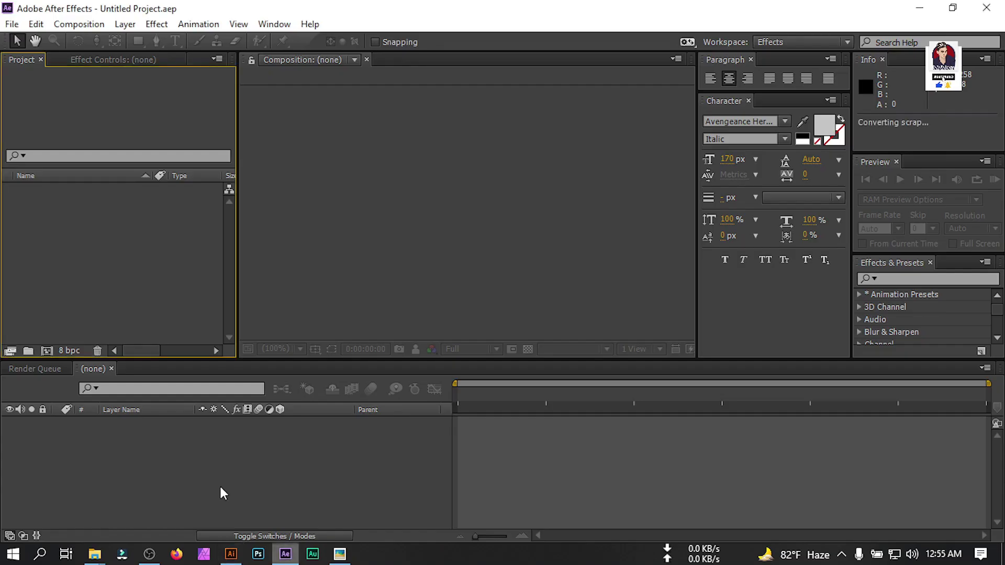
pyautogui.click(47, 351)
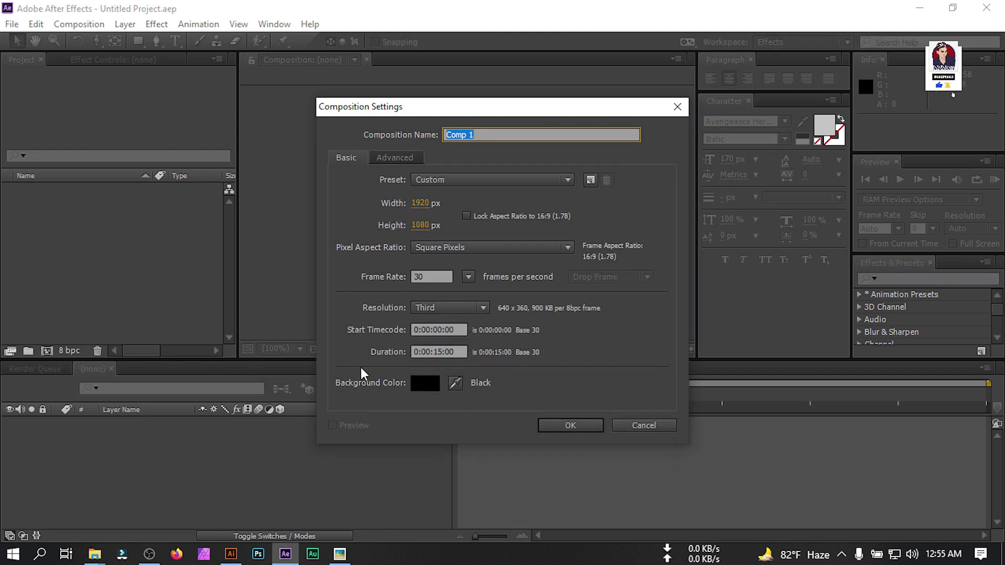
pyautogui.write('main')
pyautogui.click(570, 426)
pyautogui.click(270, 348)
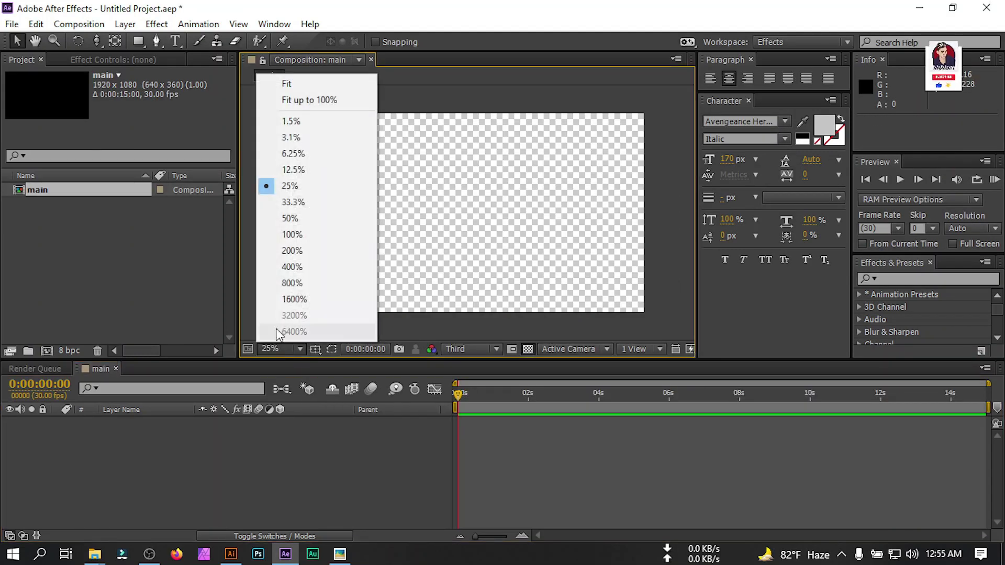
pyautogui.click(327, 107)
# - Create a black 1920 × 1080 solid named Logo Mask in the main composition
pyautogui.rightClick(162, 464)
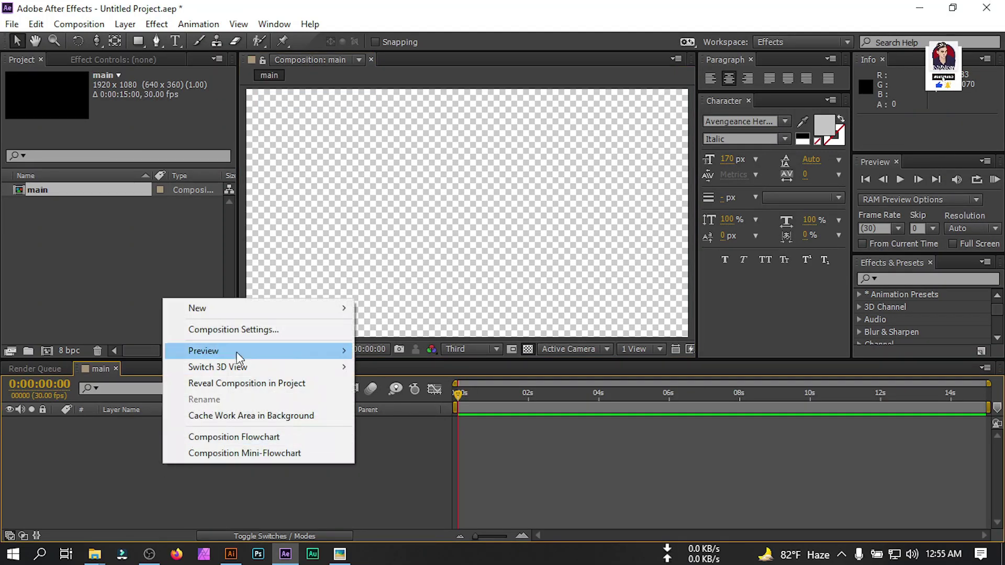
pyautogui.moveTo(246, 308)
pyautogui.click(400, 346)
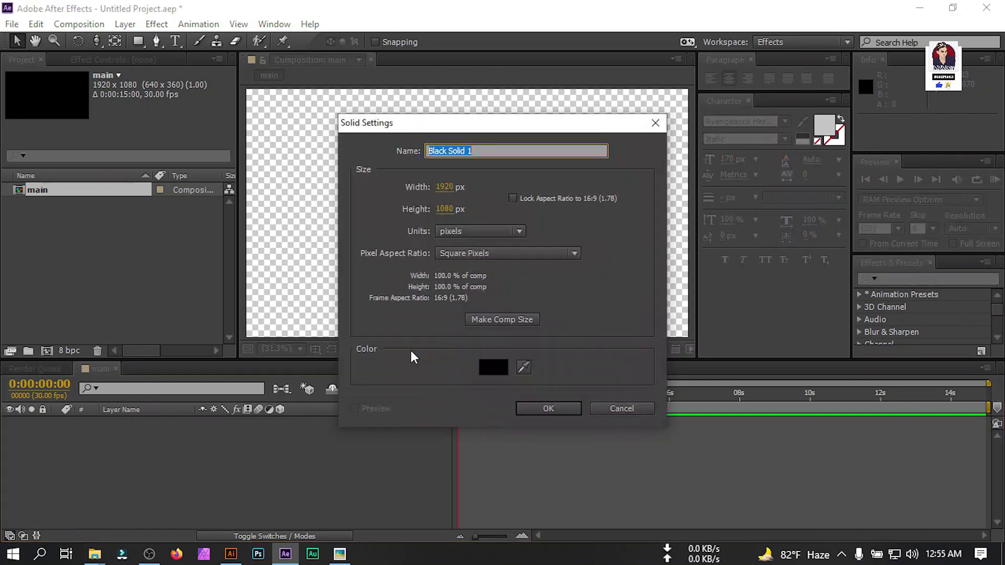
pyautogui.write('Logo Mask')
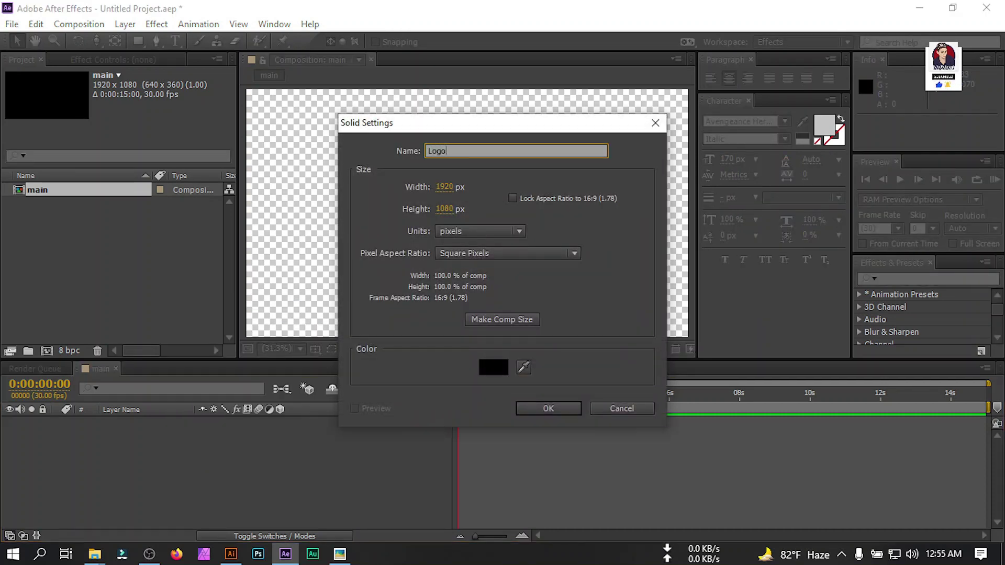
pyautogui.press('Return')
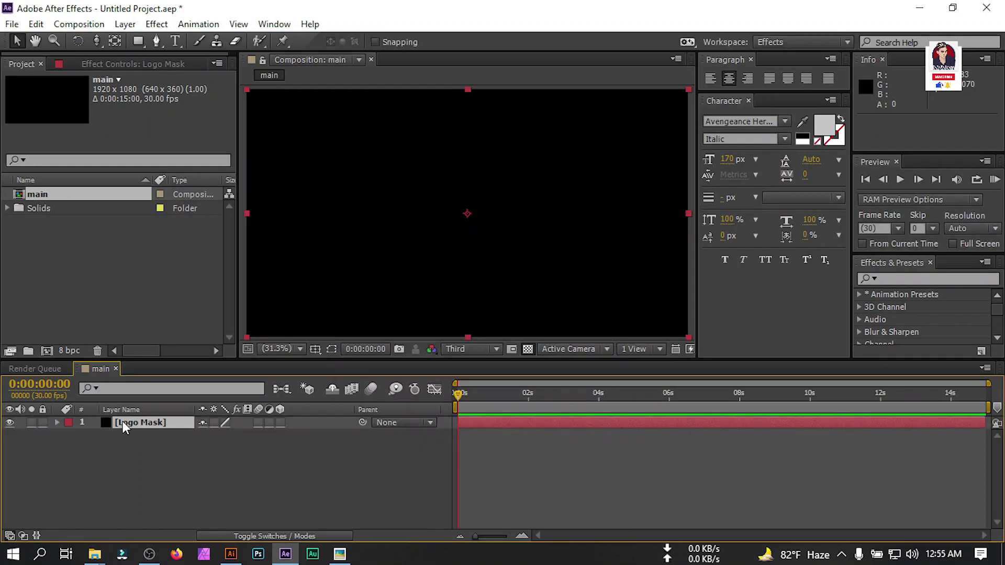
# - Check the copied artwork in Illustrator, return to After Effects, and paste the logo paths onto the Logo Mask solid as masks
pyautogui.click(231, 554)
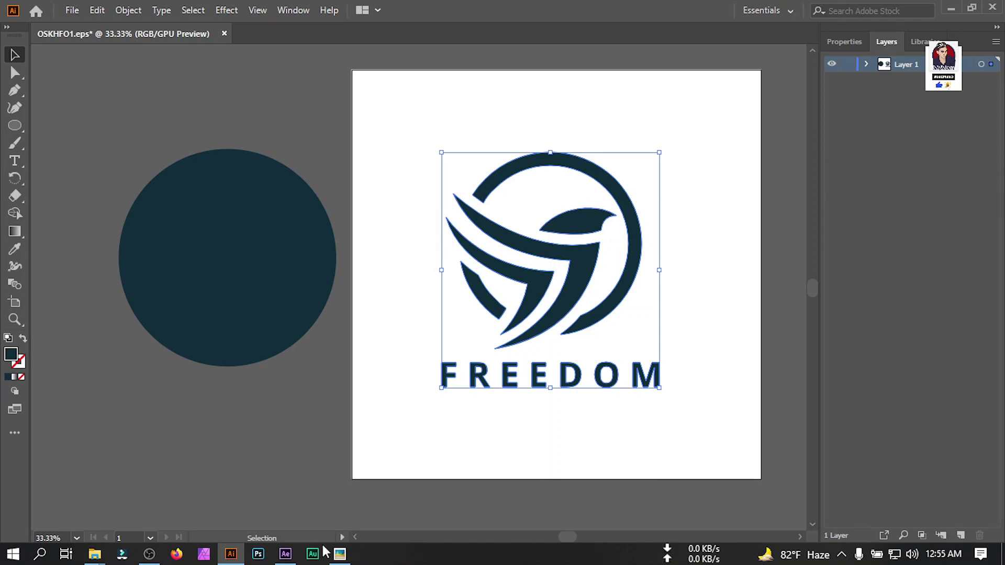
pyautogui.click(286, 553)
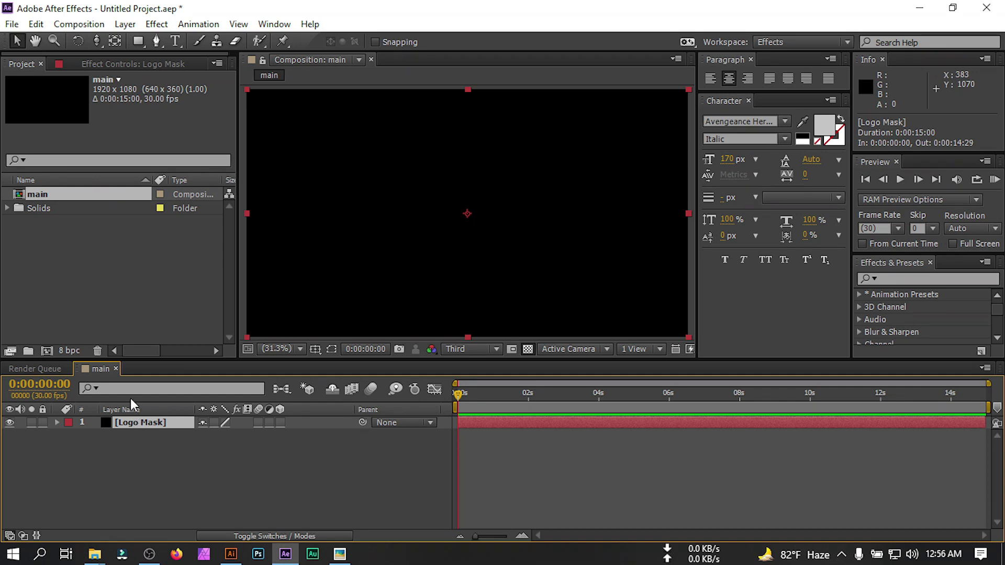
pyautogui.click(35, 24)
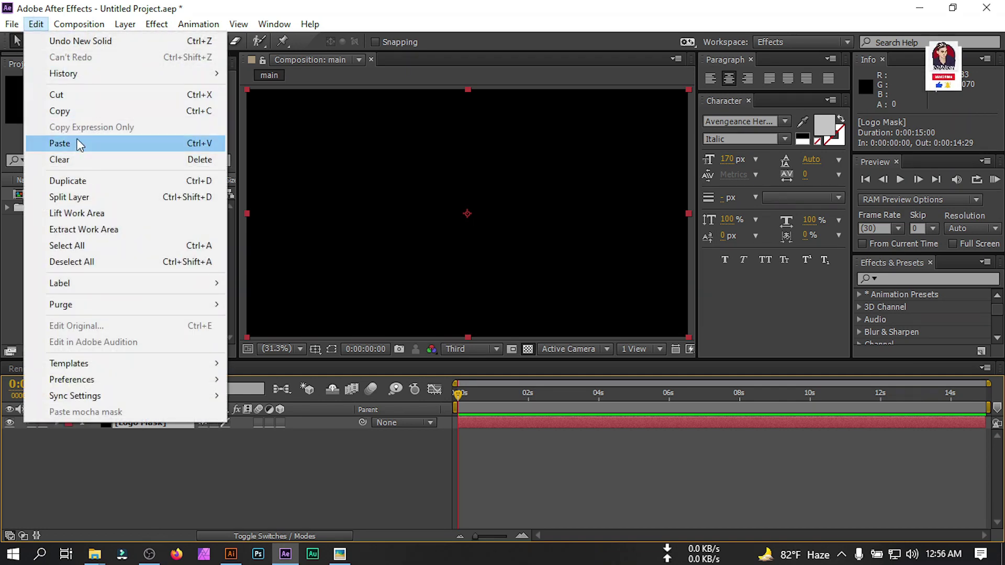
pyautogui.click(59, 144)
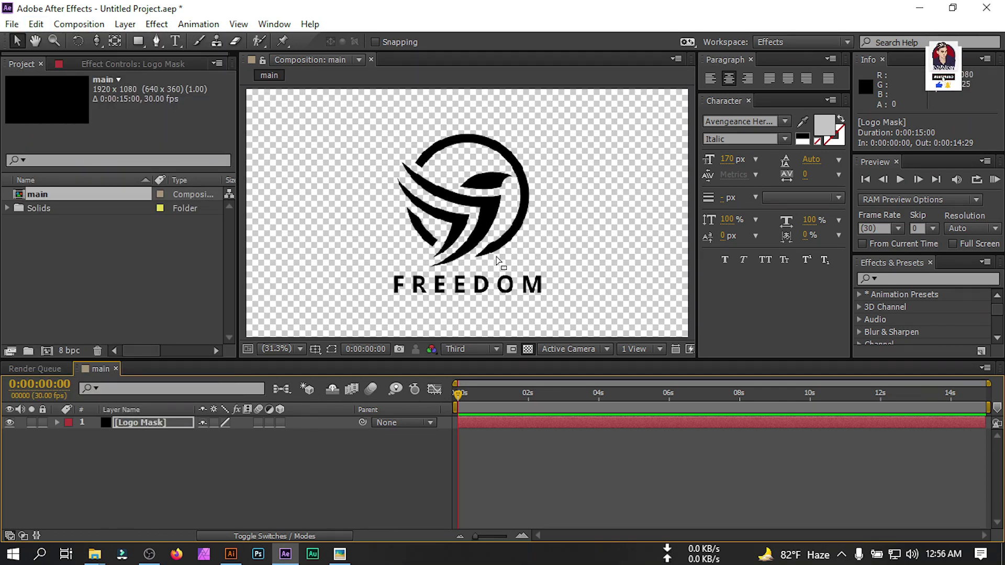
pyautogui.click(192, 458)
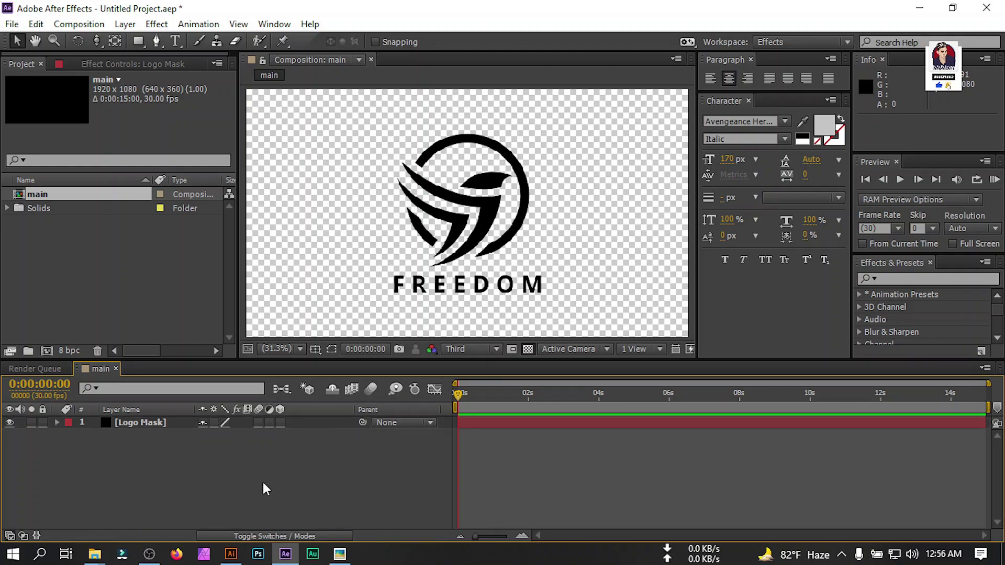
# - Switch to Illustrator, copy the solid dark circle beside the artboard, and return to After Effects
pyautogui.click(231, 554)
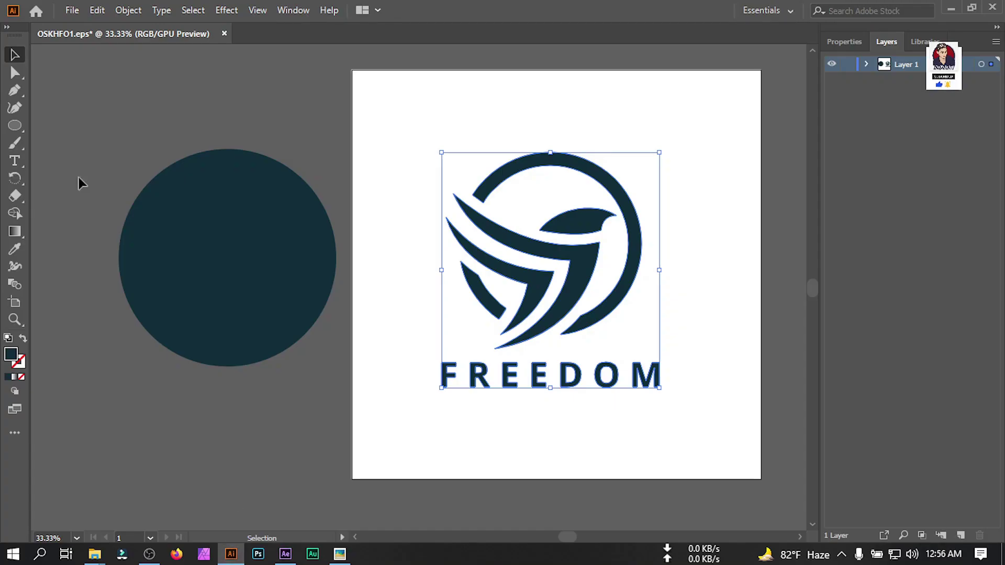
pyautogui.click(191, 230)
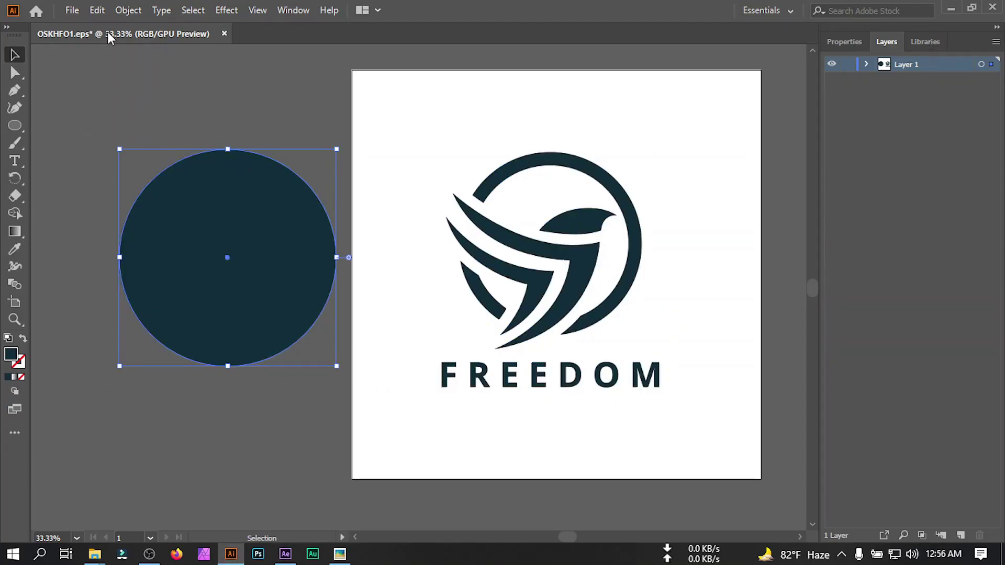
pyautogui.click(286, 554)
# - Create a black 1920 × 1080 solid named Shape and paste the copied circle onto it as a mask
pyautogui.rightClick(121, 459)
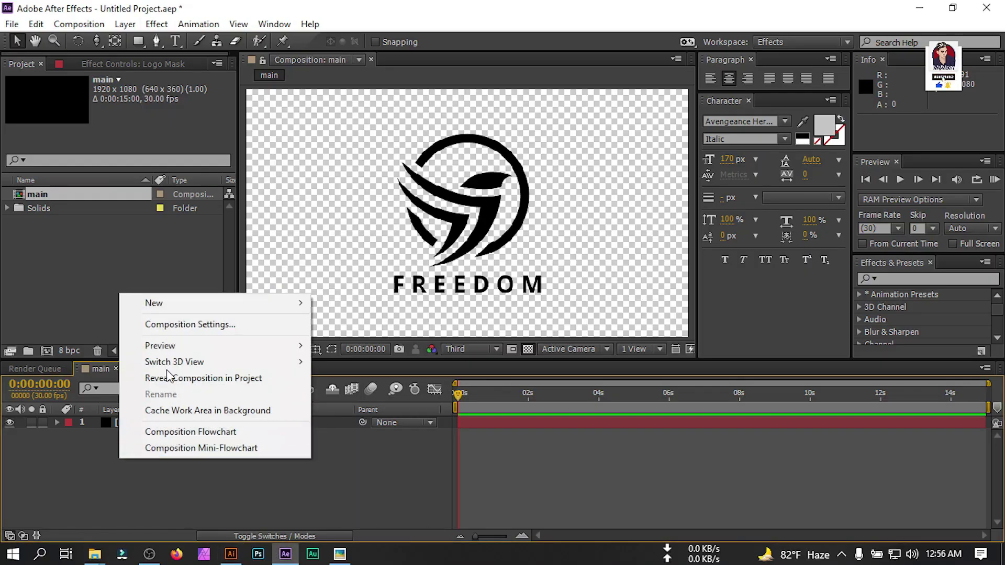
pyautogui.moveTo(182, 298)
pyautogui.click(350, 339)
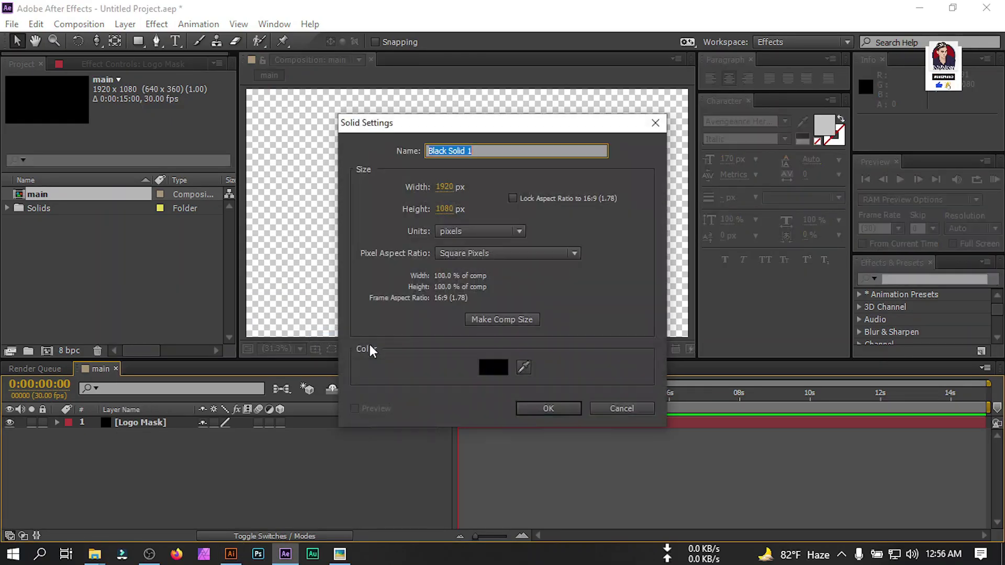
pyautogui.write('Shape')
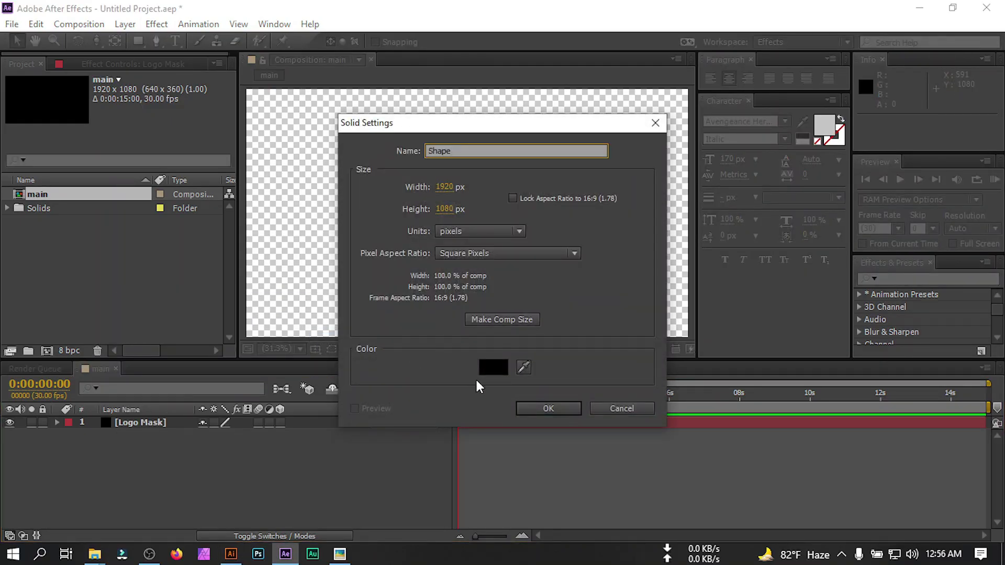
pyautogui.click(556, 408)
pyautogui.hotkey('ctrl', 'v')
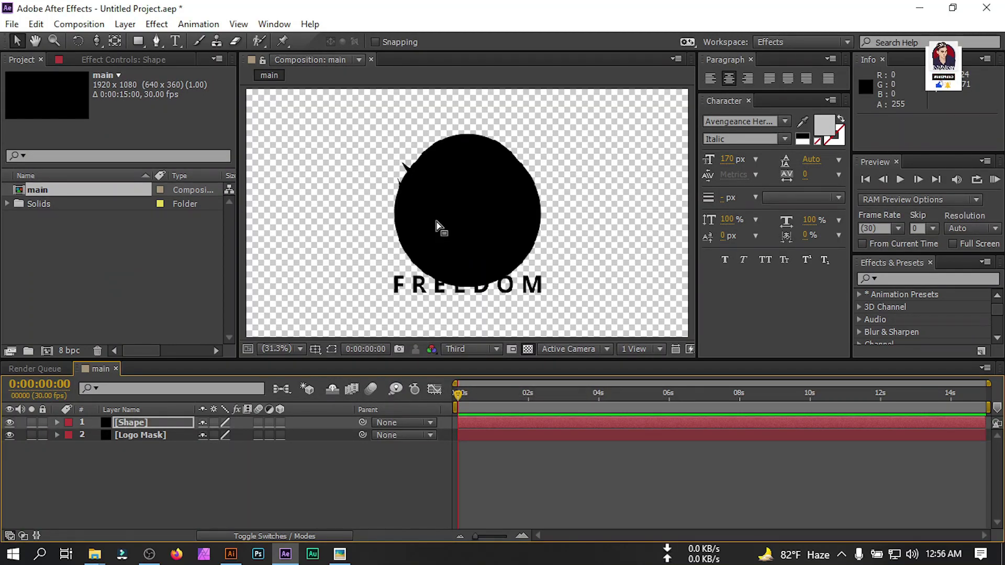
# - Move the Shape circle beside the logo to about 1458.5, 607.1, and hide both the Shape and Logo Mask layers
pyautogui.moveTo(436, 225); pyautogui.dragTo(551, 245)
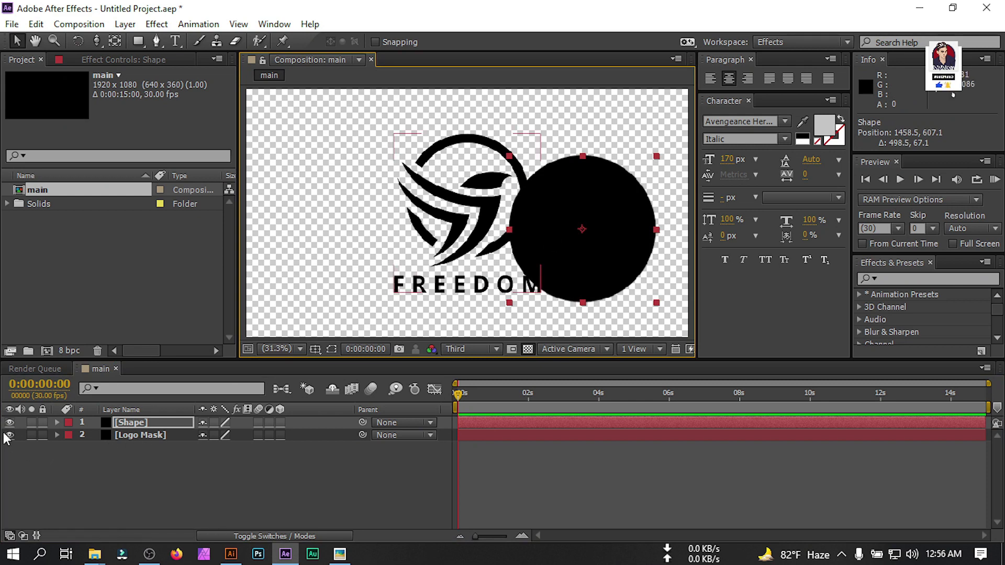
pyautogui.moveTo(10, 435)
pyautogui.mouseDown()
pyautogui.moveTo(11, 421)
pyautogui.moveTo(11, 441)
pyautogui.mouseUp()
pyautogui.click(86, 471)
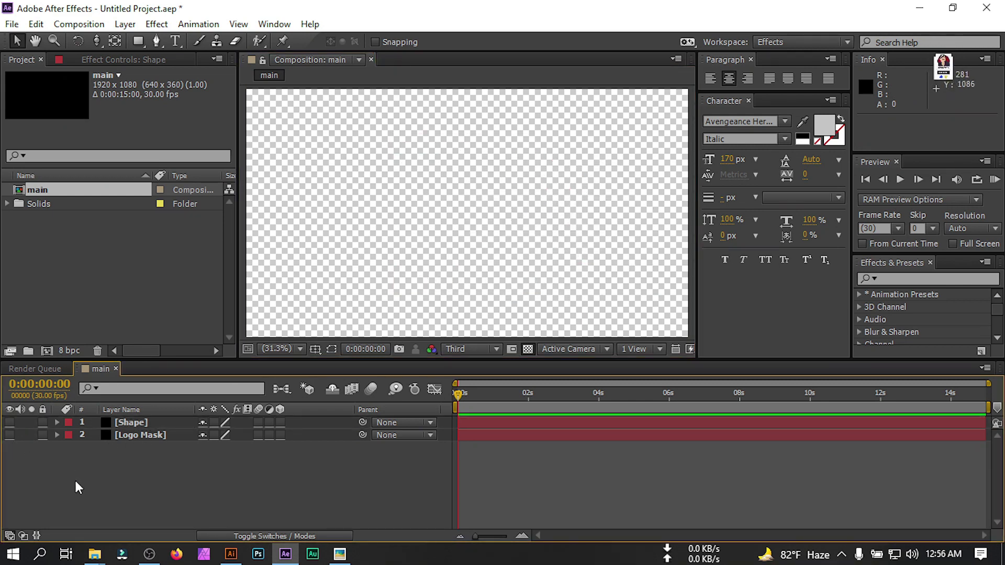
# - Create a black 1920 × 1080 solid named Element 3D above the two hidden layers
pyautogui.rightClick(75, 479)
pyautogui.moveTo(149, 326)
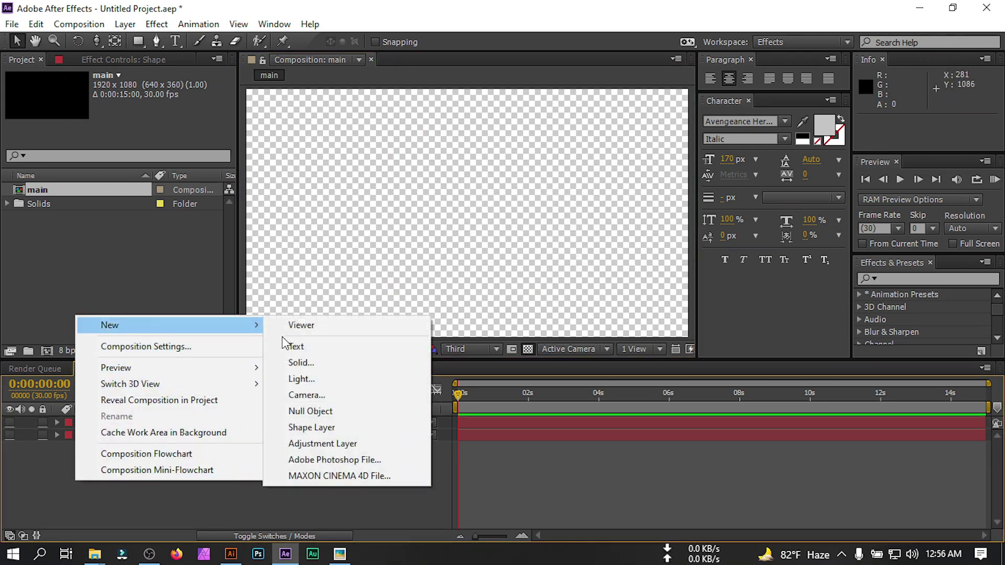
pyautogui.click(299, 363)
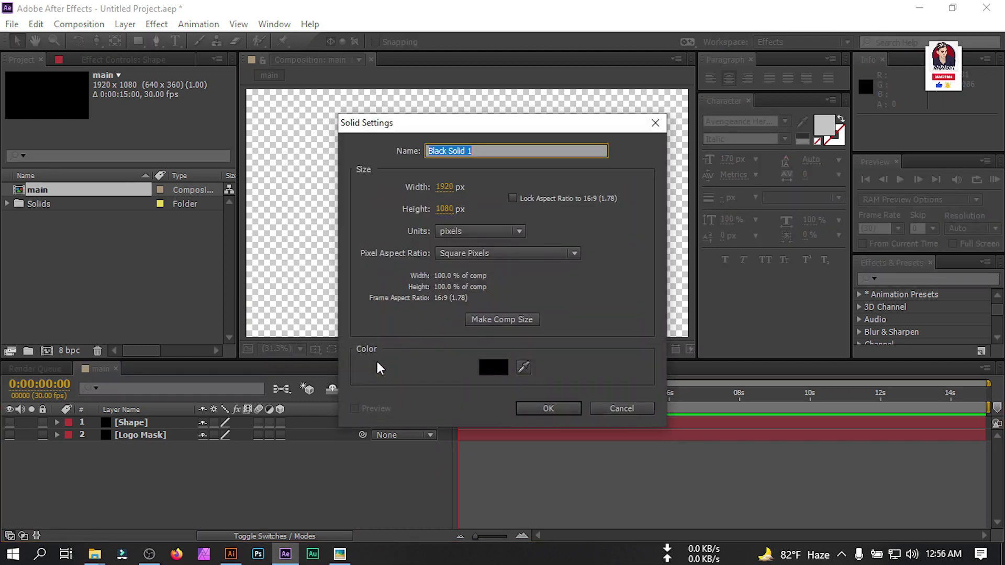
pyautogui.write('Element 3D')
pyautogui.click(547, 408)
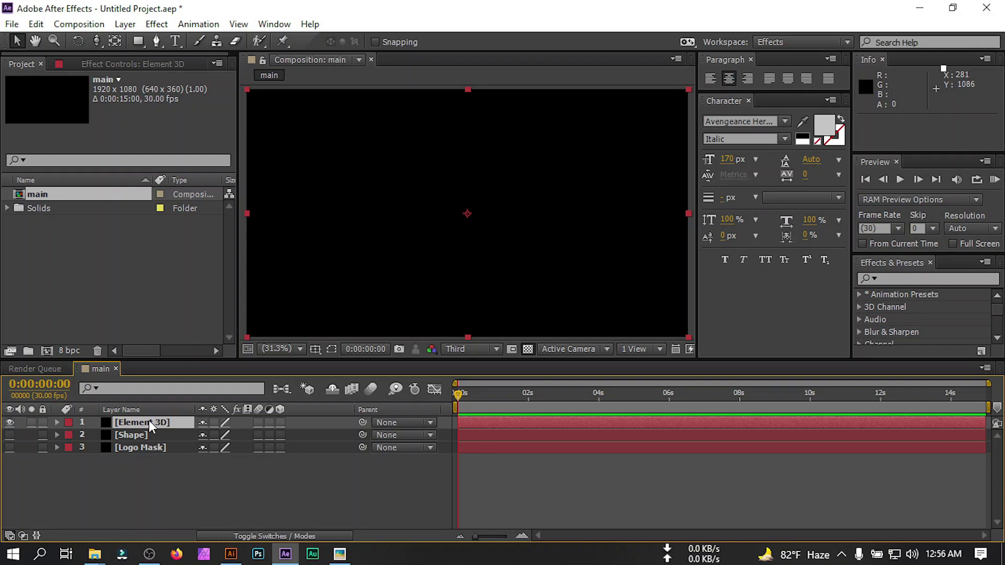
# - Apply the Video Copilot Element effect to the Element 3D solid
pyautogui.click(120, 424)
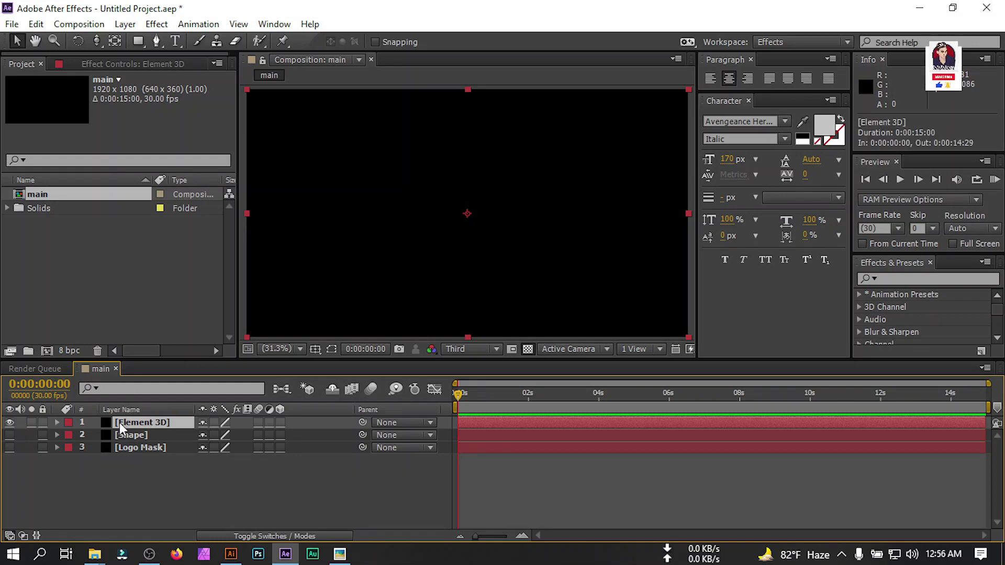
pyautogui.click(153, 26)
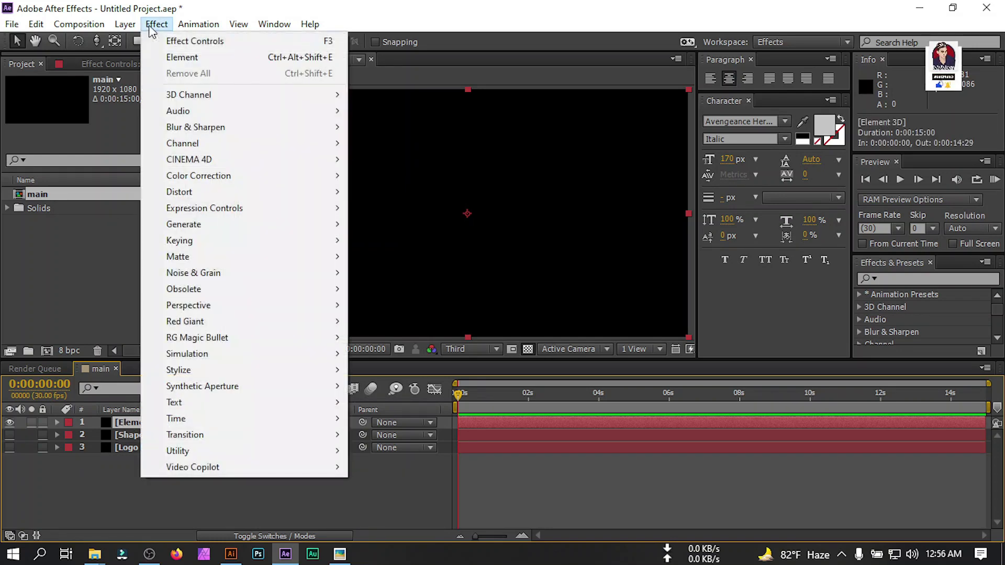
pyautogui.moveTo(185, 471)
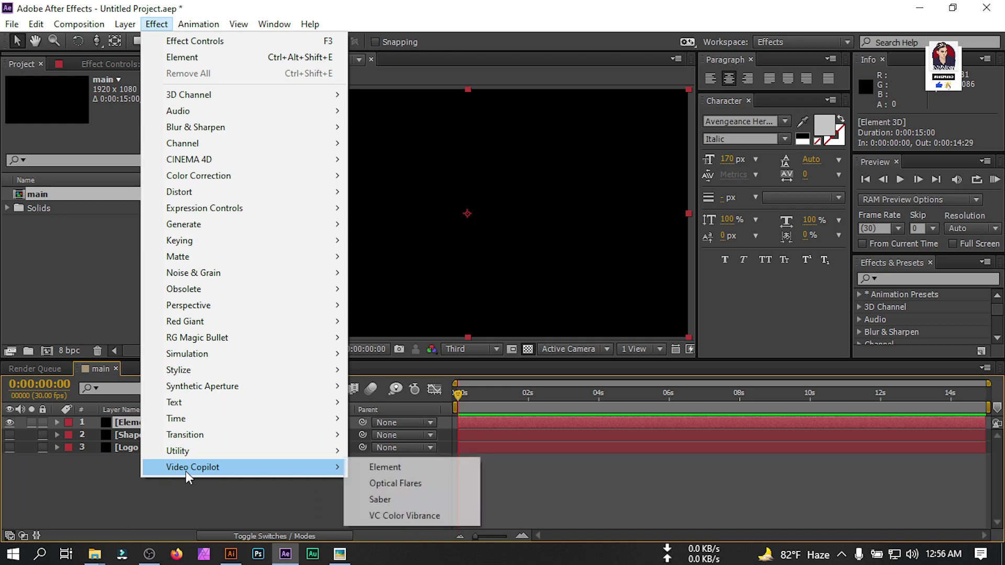
pyautogui.click(424, 466)
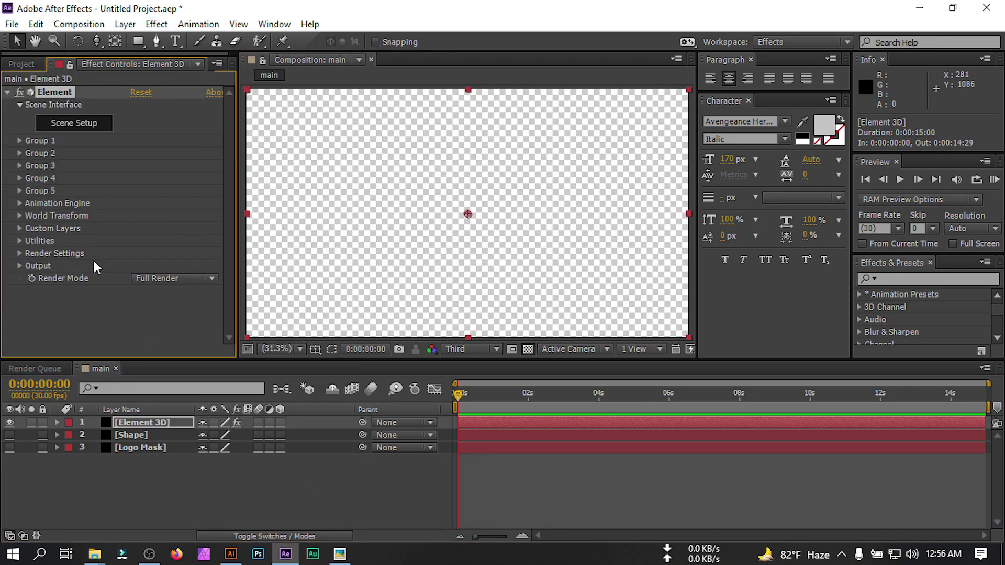
# - In Element's custom text and masks, assign Logo Mask to Path Layer 1 and Shape to Path Layer 2
pyautogui.click(20, 229)
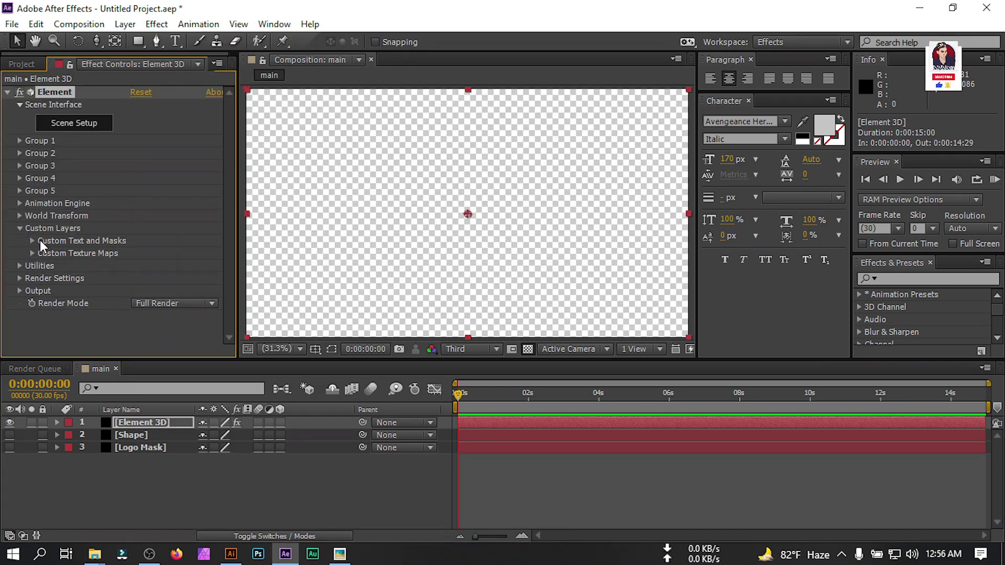
pyautogui.click(32, 240)
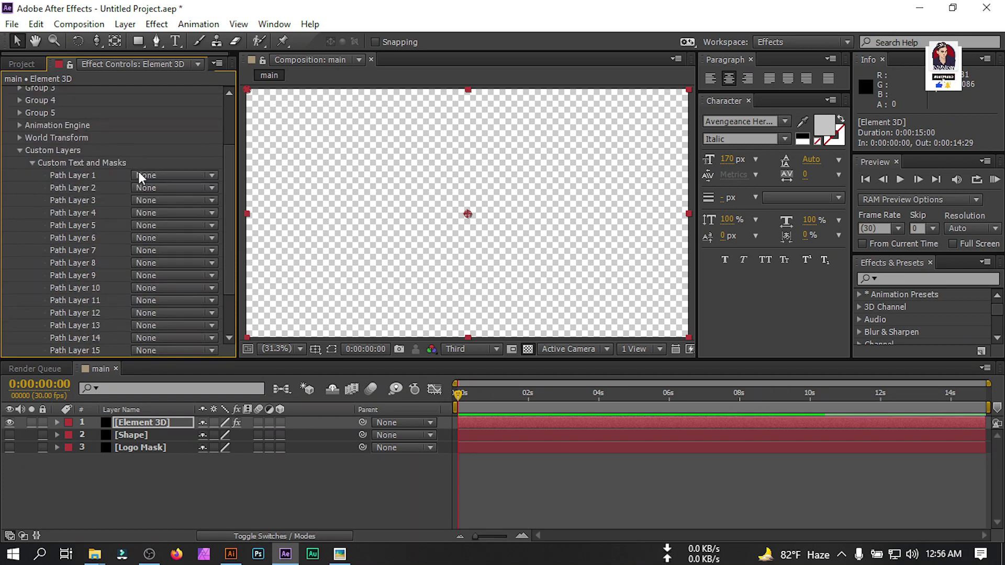
pyautogui.click(155, 173)
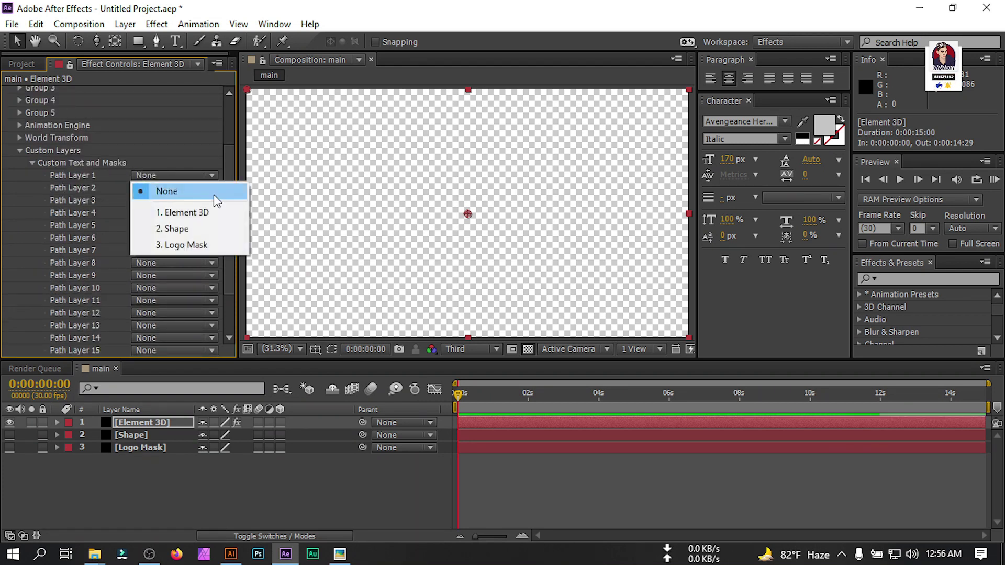
pyautogui.click(180, 245)
pyautogui.click(153, 187)
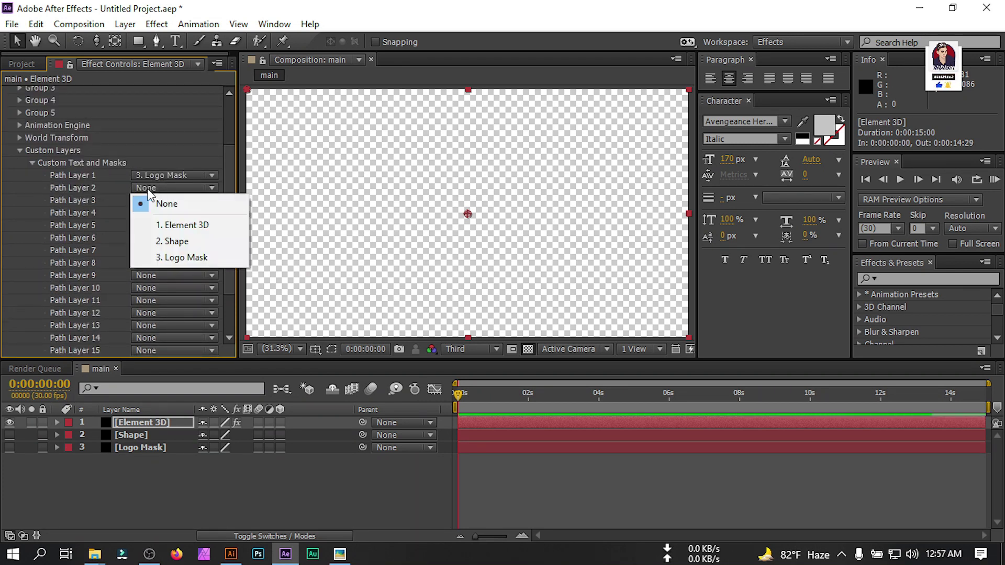
pyautogui.click(200, 238)
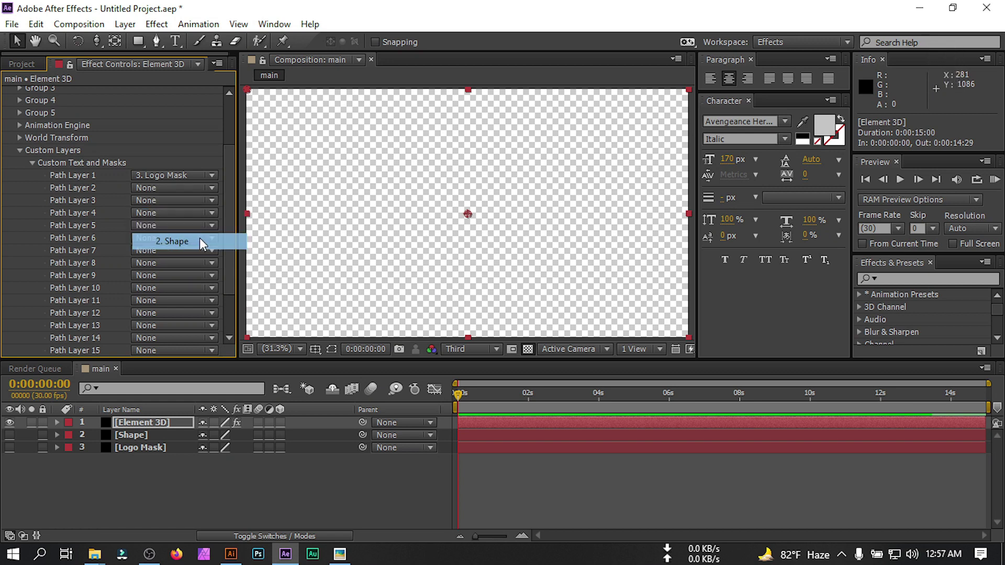
# - Open Element's Scene Setup and turn off the preview grid
pyautogui.click(18, 152)
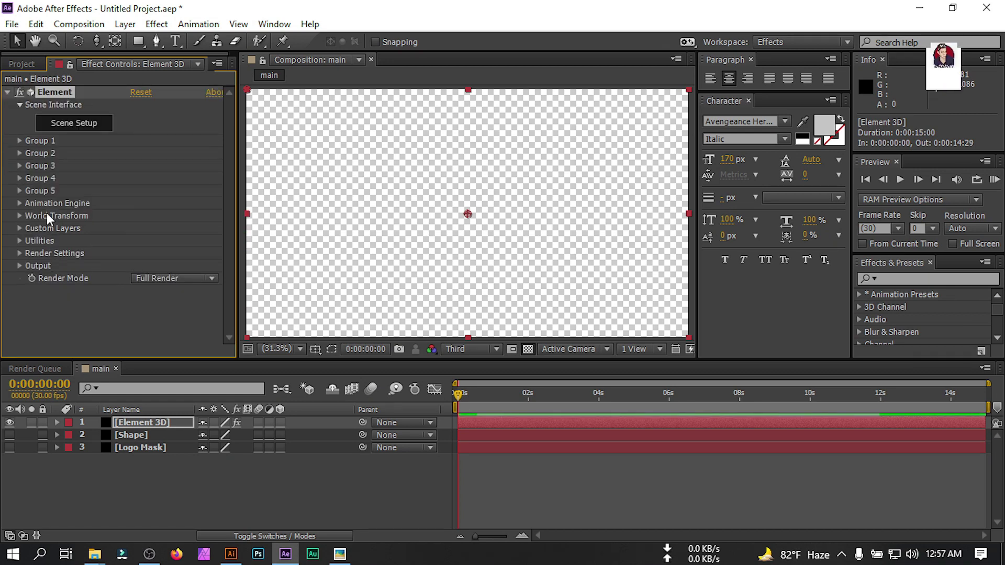
pyautogui.click(79, 127)
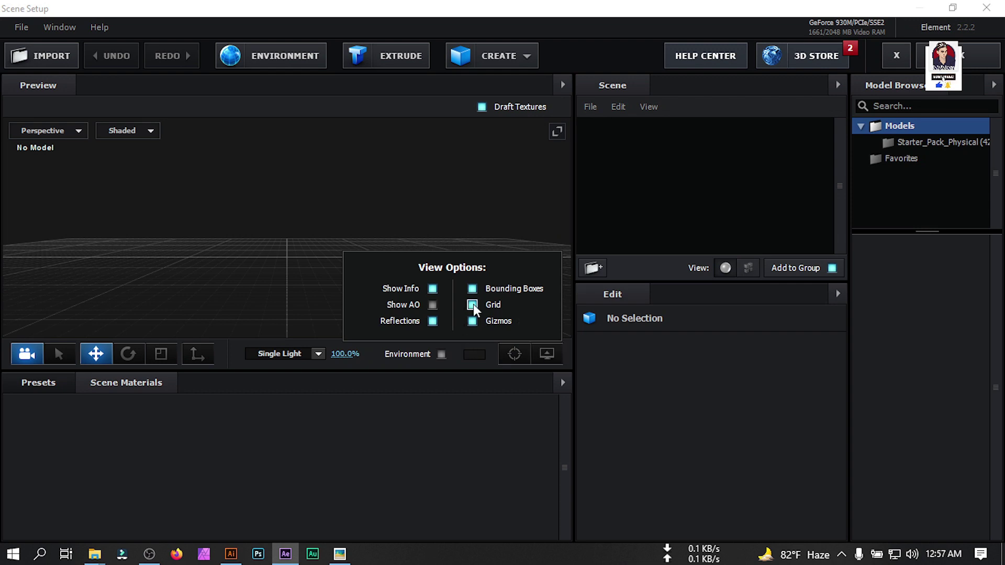
pyautogui.click(473, 304)
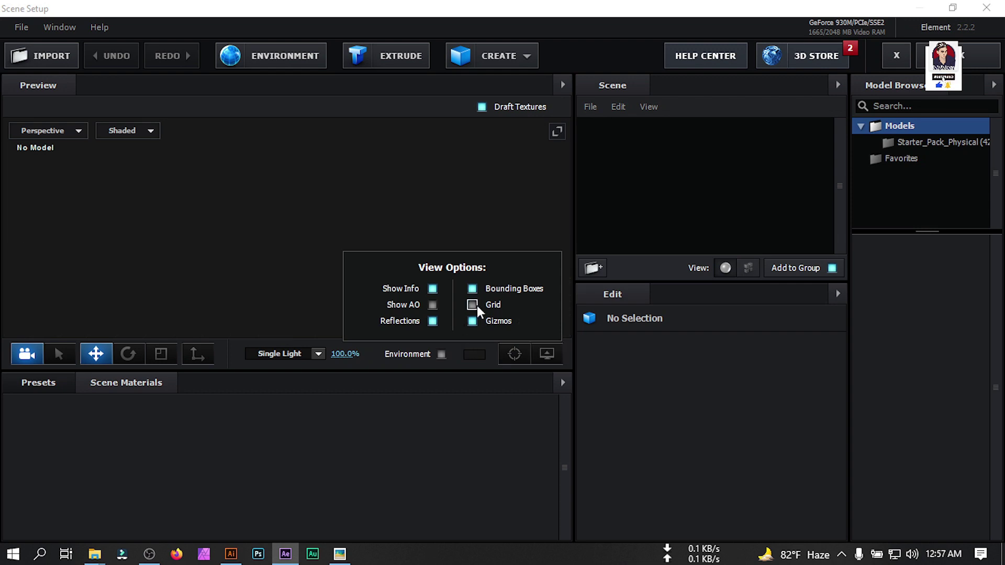
# - Extrude the logo from Custom Path 1 and set its Path Resolution to Extreme
pyautogui.click(403, 56)
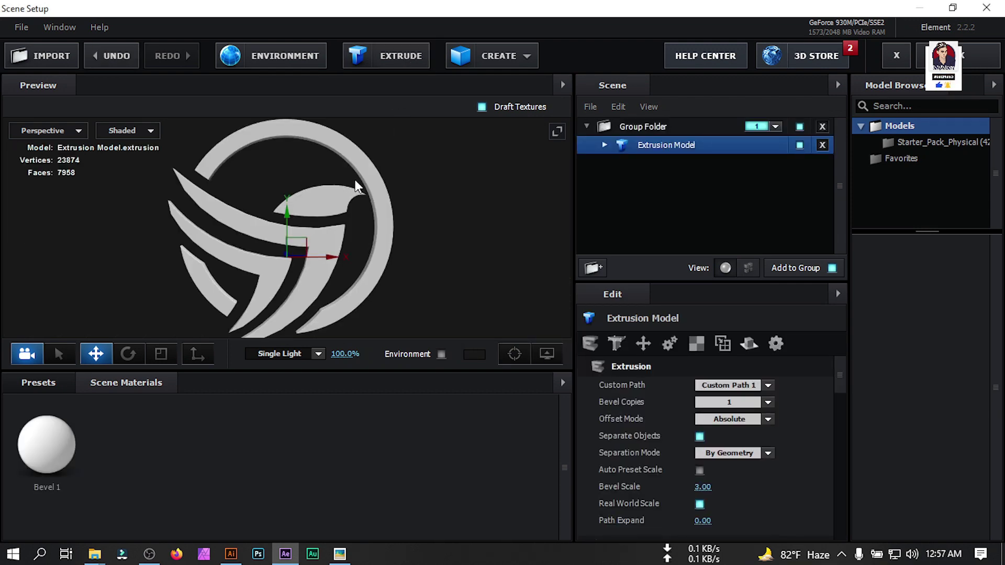
pyautogui.scroll(-3, 786, 455)
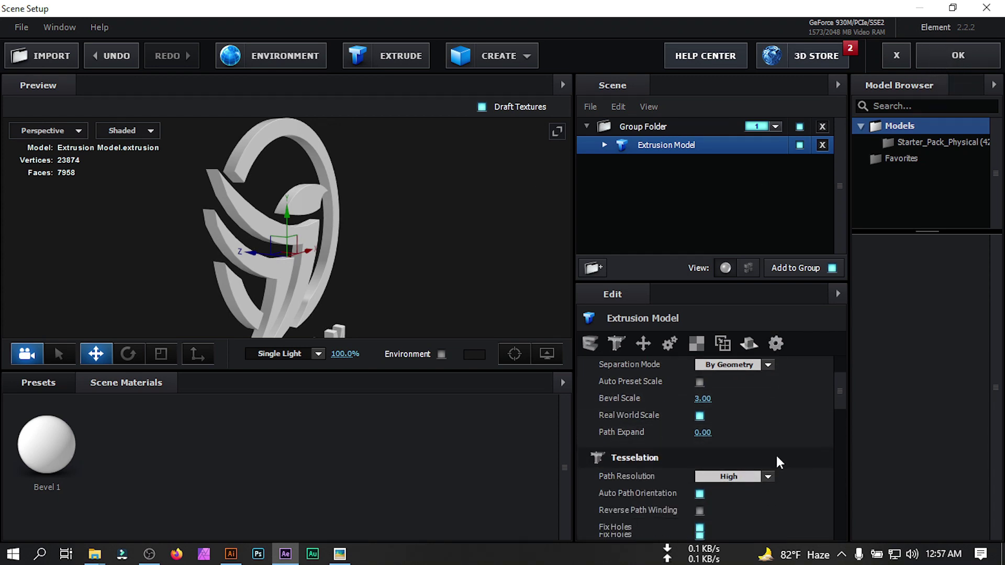
pyautogui.click(766, 462)
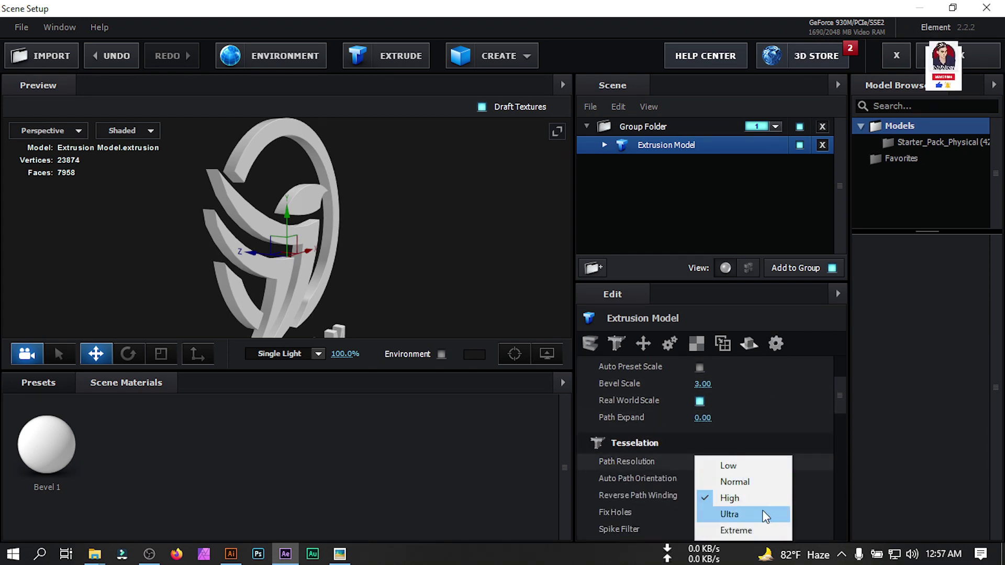
pyautogui.click(758, 531)
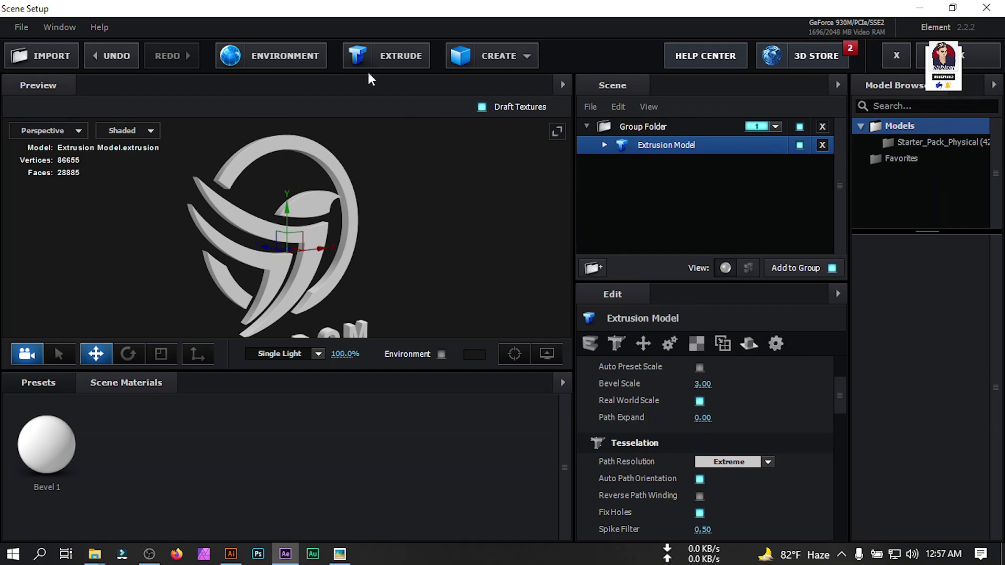
# - Add a second extrusion model with Extreme Path Resolution and assign Custom Path 2 to it
pyautogui.click(393, 53)
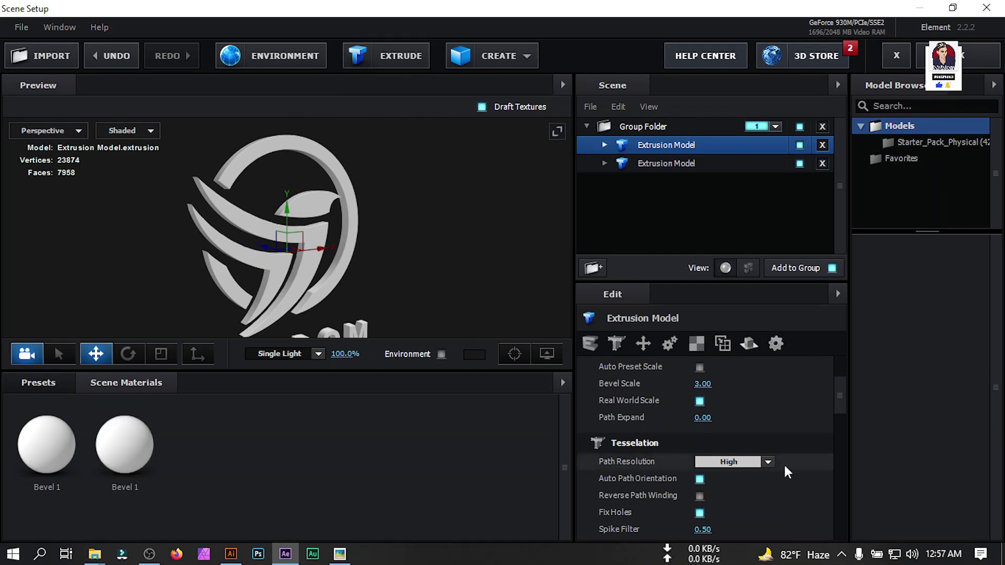
pyautogui.click(769, 463)
pyautogui.click(738, 530)
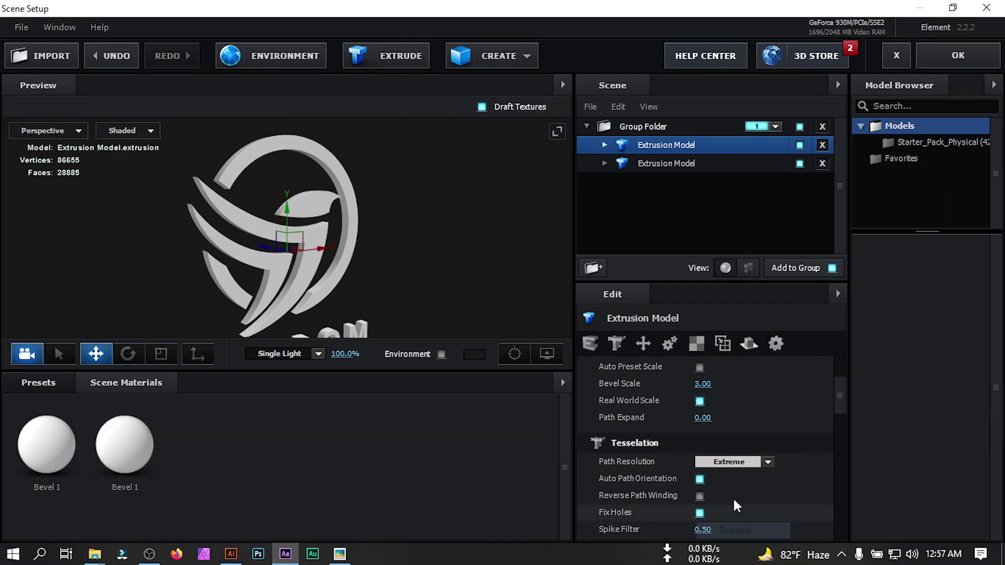
pyautogui.scroll(5, 787, 467)
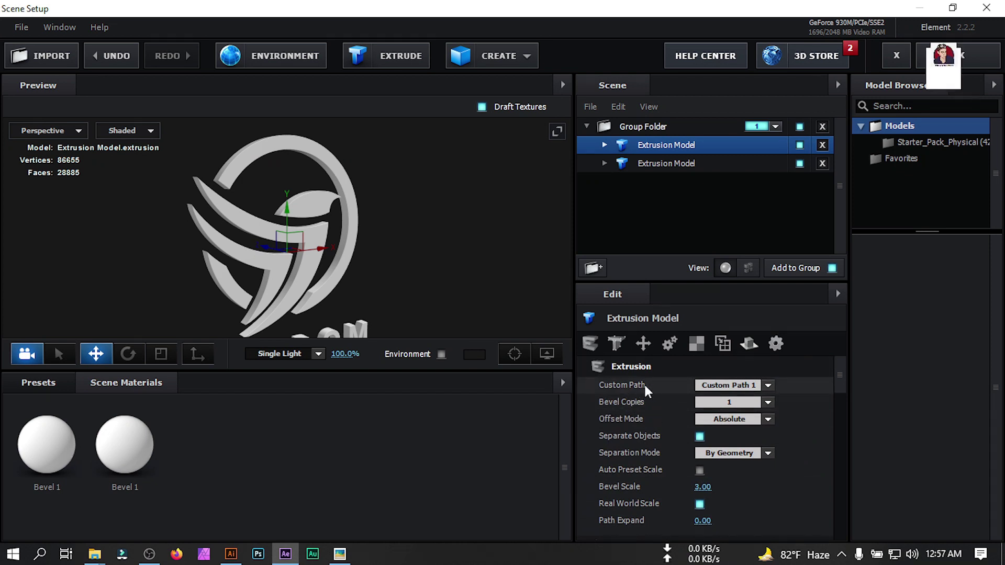
pyautogui.click(729, 385)
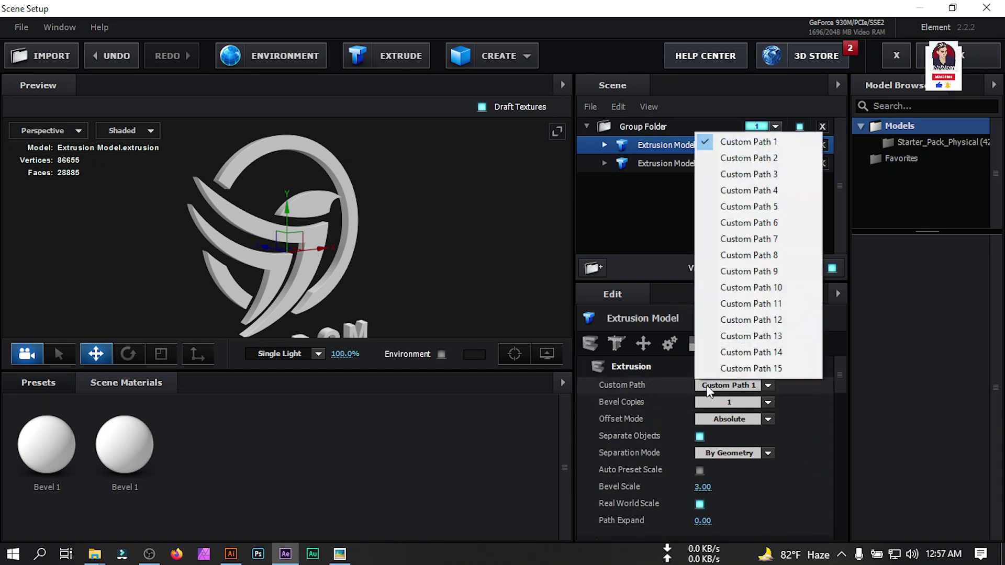
pyautogui.click(766, 150)
pyautogui.moveTo(357, 218); pyautogui.dragTo(425, 226)
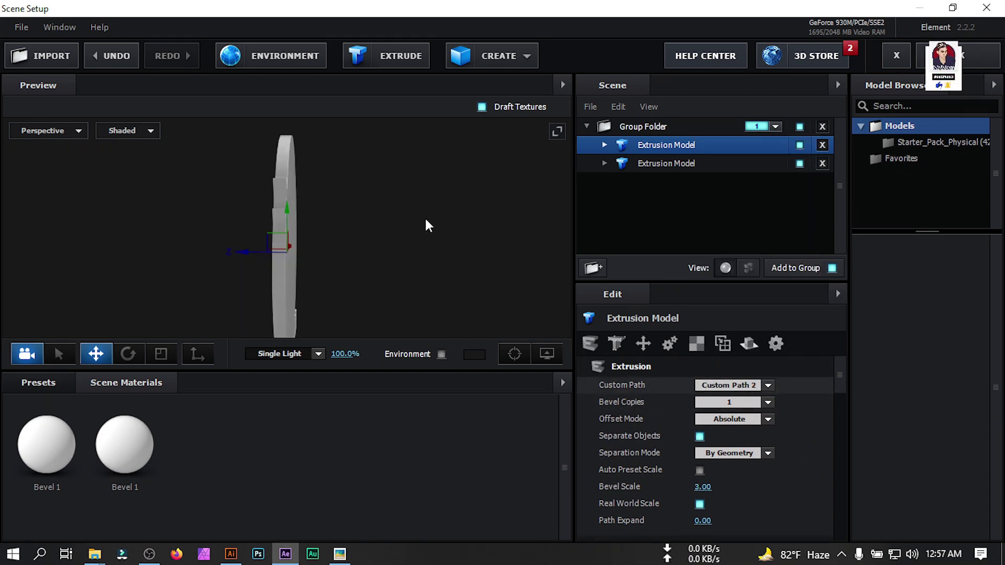
# - Rename the extrusion model that uses Custom Path 2 as Circle
pyautogui.doubleClick(671, 142)
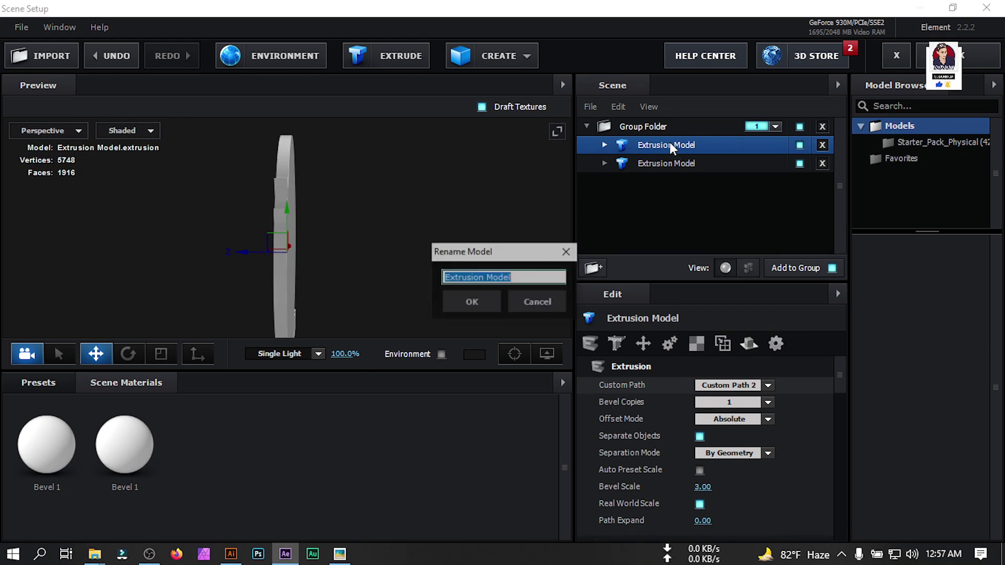
pyautogui.write('Circle')
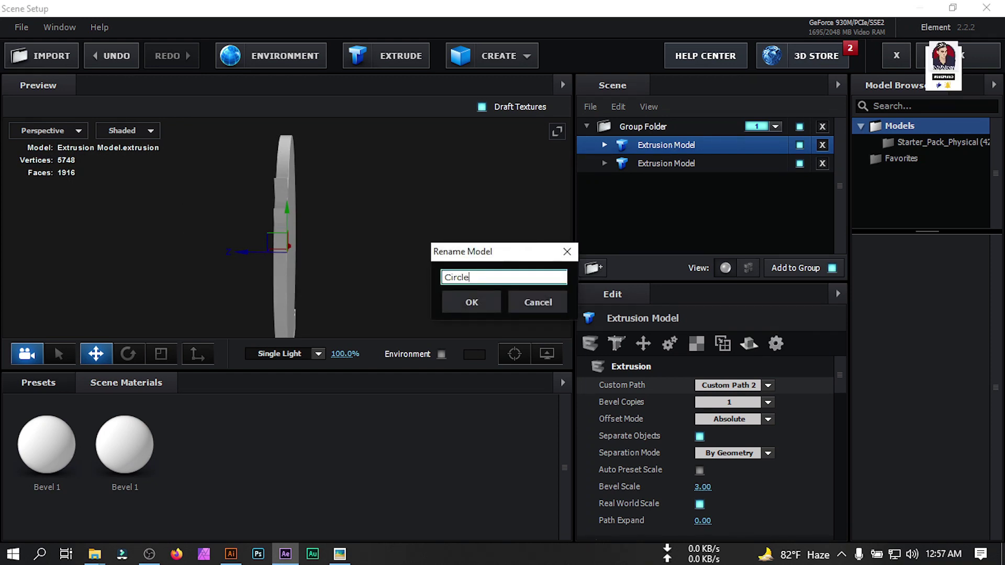
pyautogui.click(481, 304)
# - Rename the Custom Path 1 extrusion as Logo and move it along Z in front of the circle
pyautogui.doubleClick(670, 162)
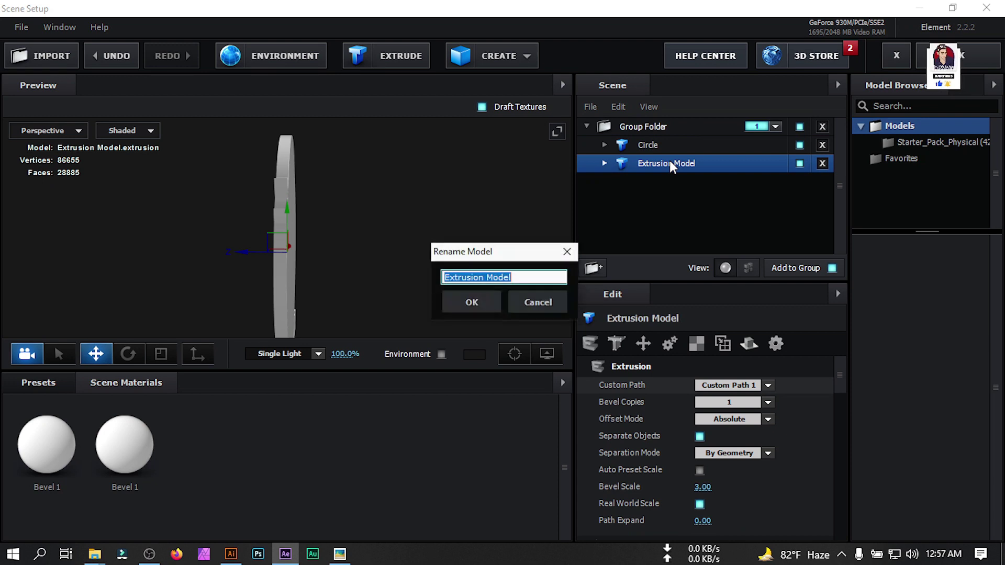
pyautogui.write('Logo')
pyautogui.press('Return')
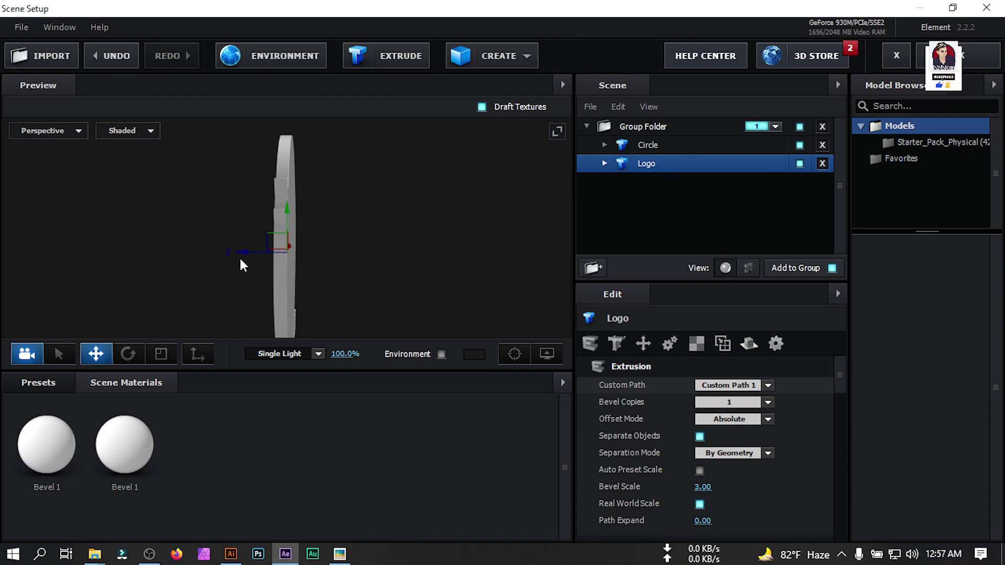
pyautogui.moveTo(240, 257); pyautogui.dragTo(253, 254)
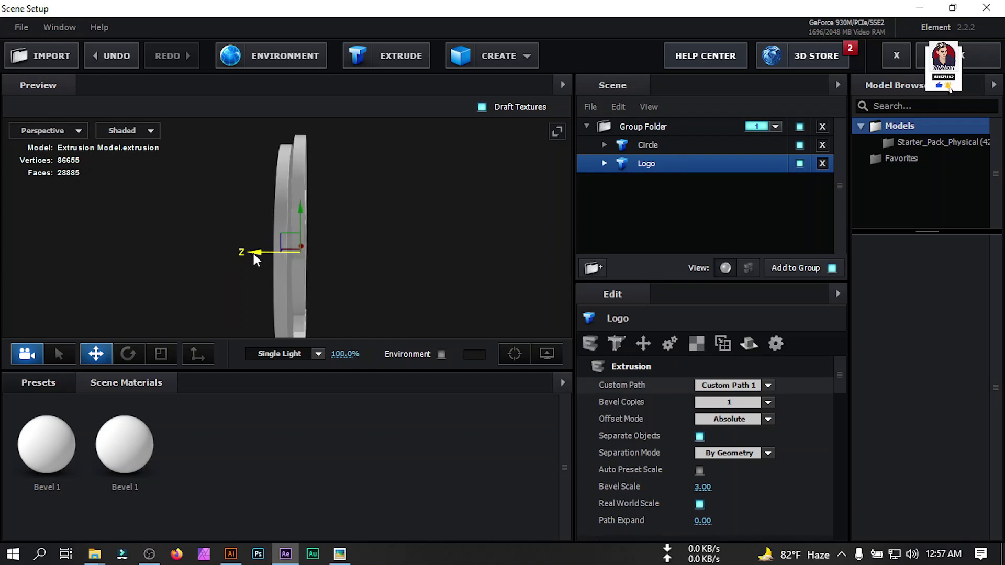
# - Add a third extrusion model using Custom Path 2 and set its Path Resolution to Extreme
pyautogui.click(675, 142)
pyautogui.click(401, 55)
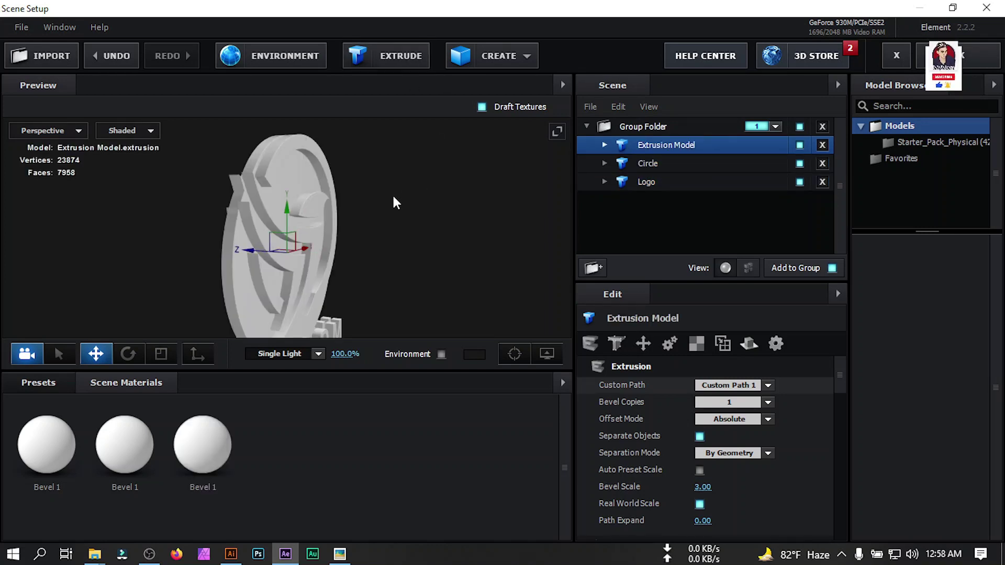
pyautogui.click(768, 386)
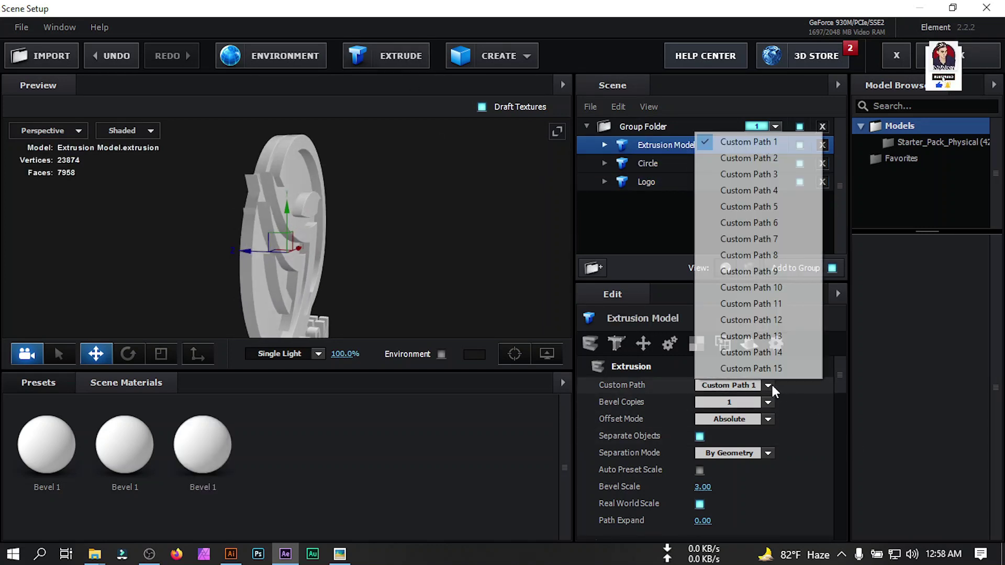
pyautogui.click(764, 159)
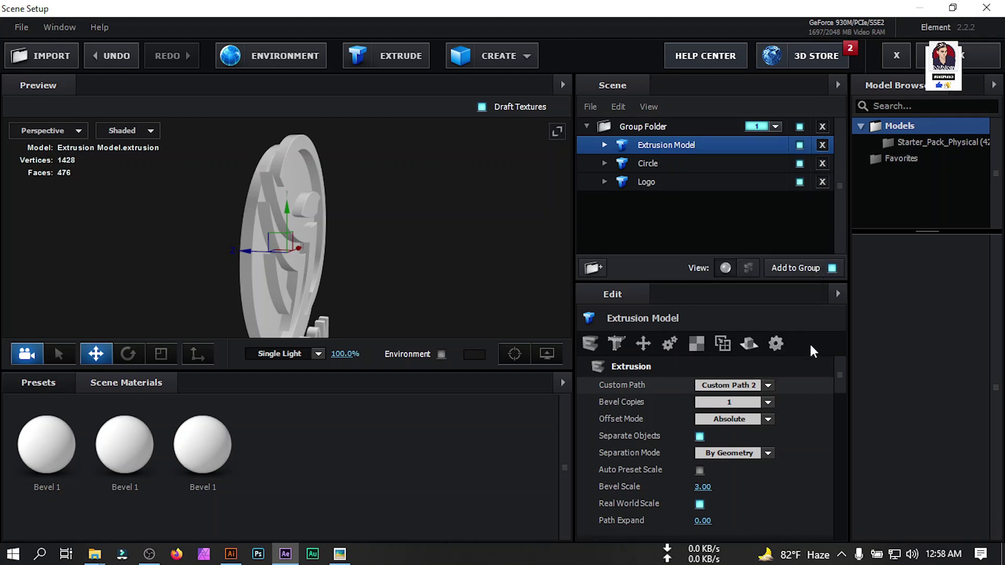
pyautogui.scroll(-5, 785, 457)
pyautogui.click(769, 410)
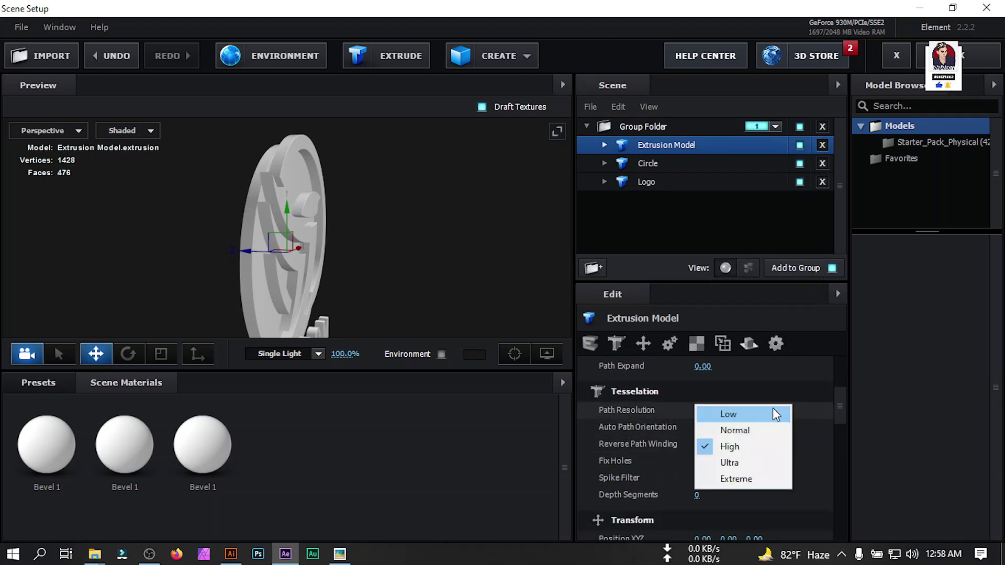
pyautogui.click(738, 479)
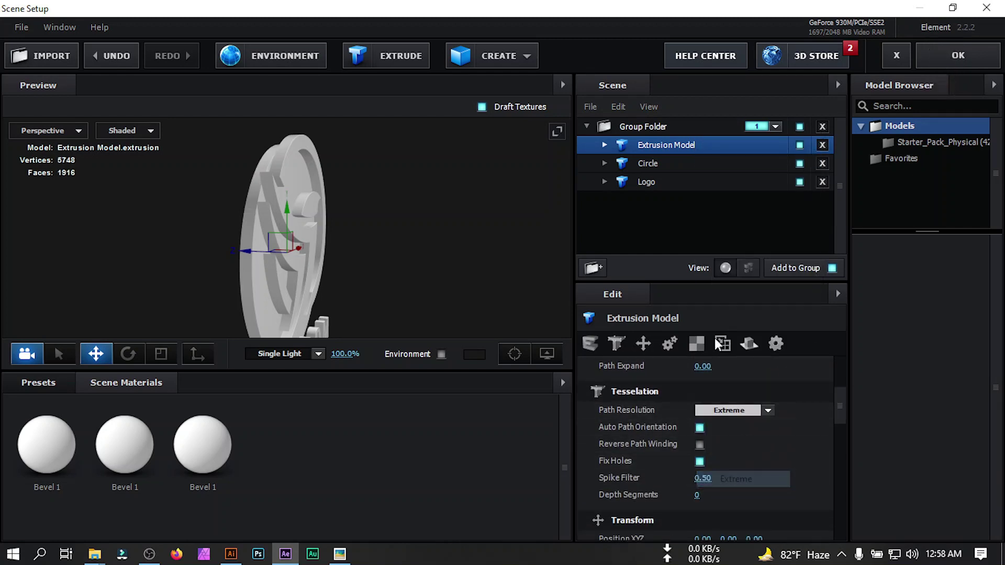
# - Rename the new third extrusion model as Shape
pyautogui.doubleClick(660, 143)
pyautogui.write('S')
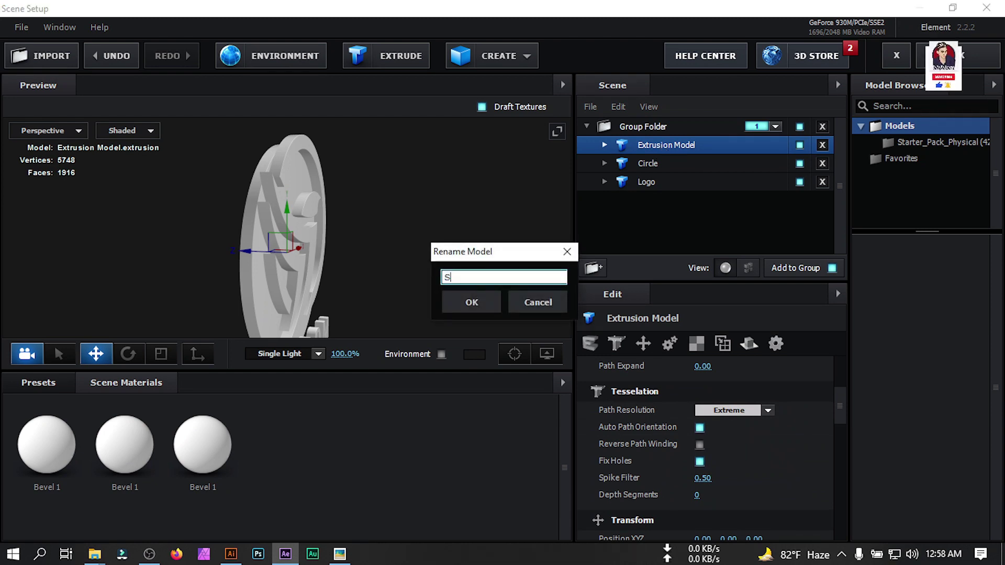
pyautogui.write('hape')
pyautogui.press('Return')
# - Enable Bevel Outline on the Shape model's Bevel 1 material
pyautogui.click(690, 164)
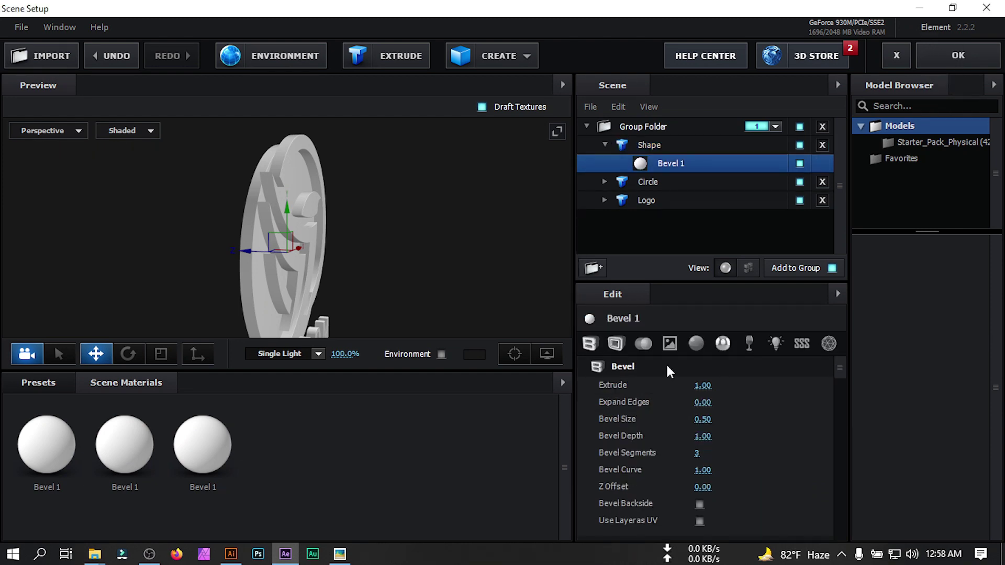
pyautogui.click(619, 343)
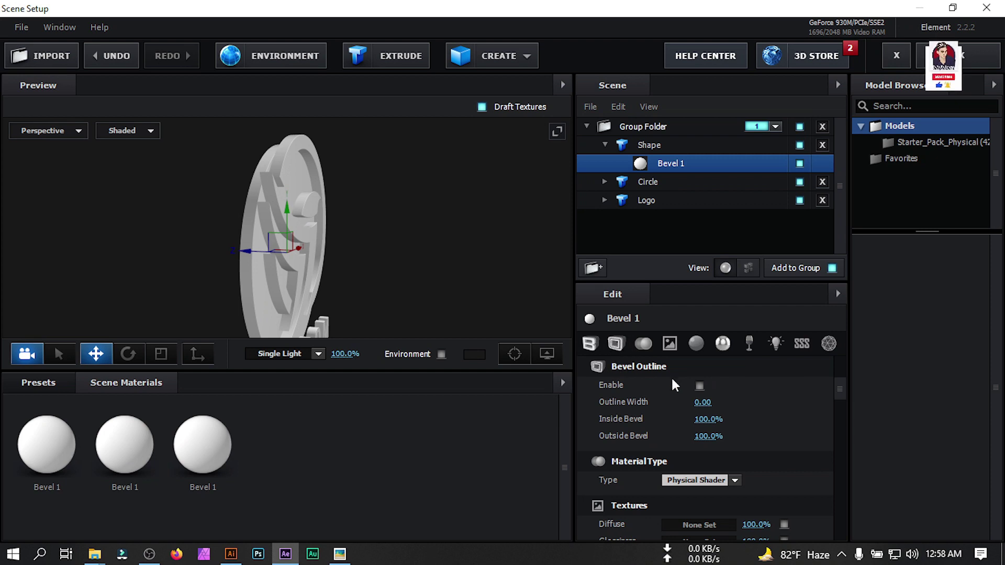
pyautogui.click(700, 386)
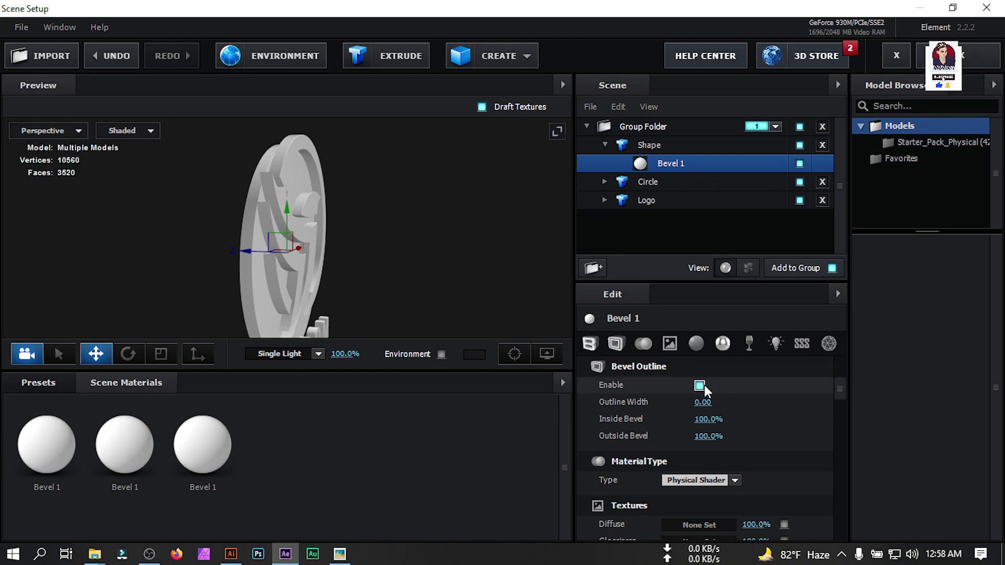
# - Hide the Circle and Logo models to isolate the Shape ring in the preview
pyautogui.click(646, 182)
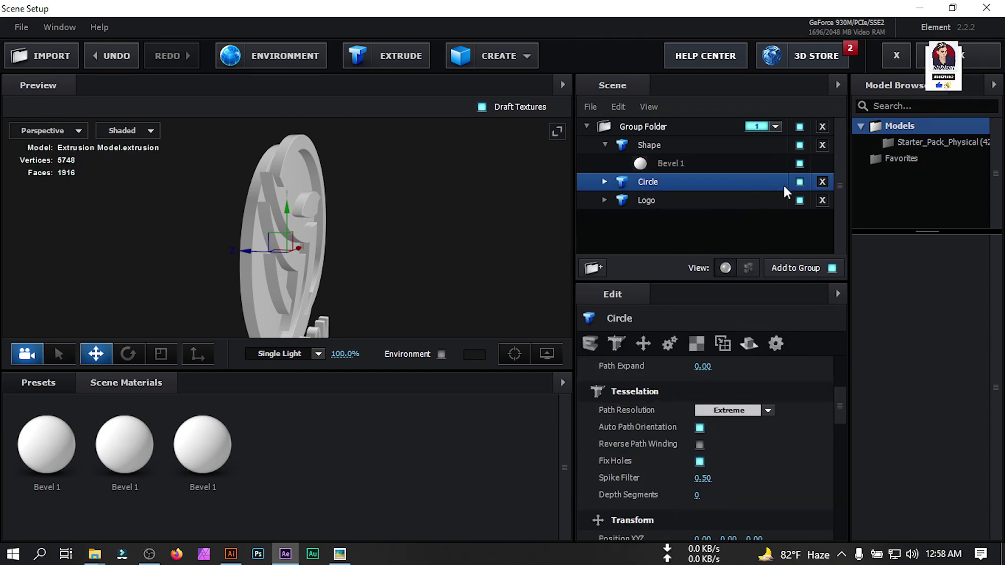
pyautogui.click(800, 181)
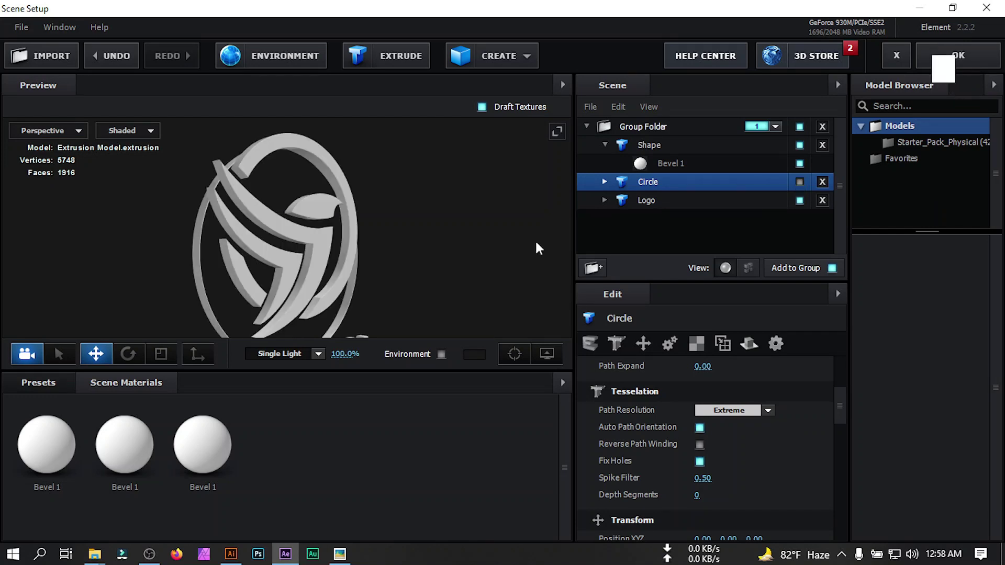
pyautogui.click(799, 200)
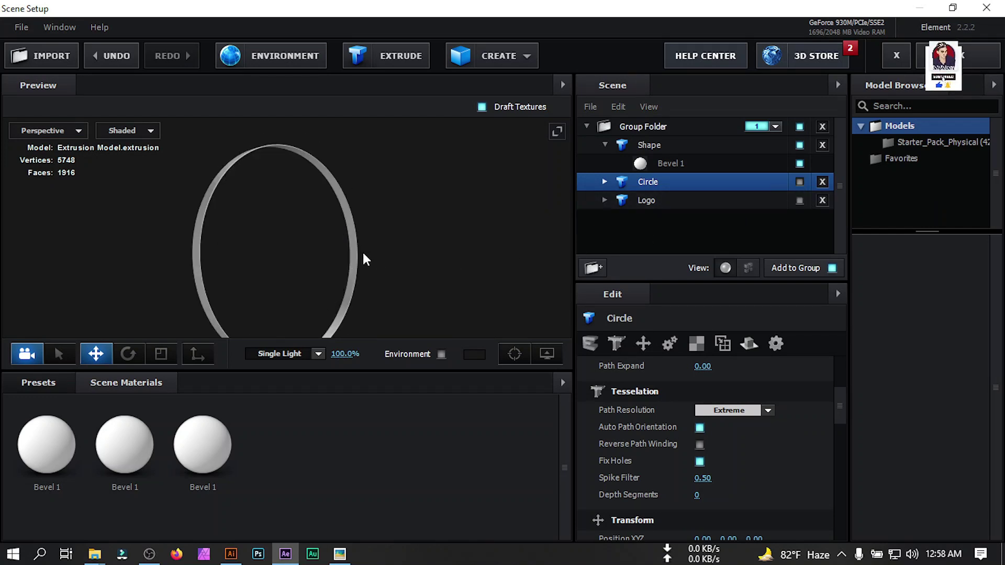
# - Set the bevel outline of Shape's Bevel 1 to an Outline Width of 19.19 and an Outside Bevel of 386%
pyautogui.click(655, 162)
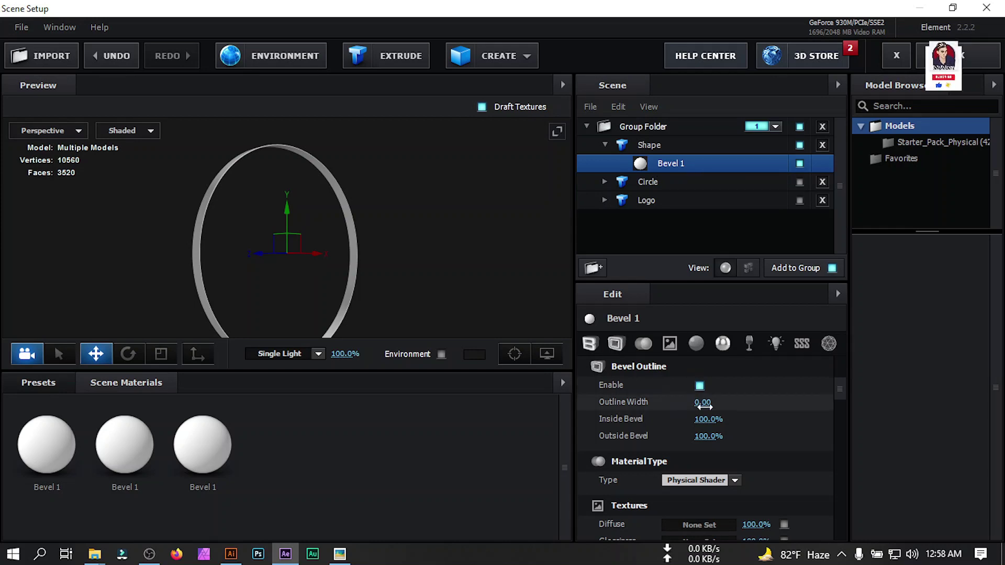
pyautogui.moveTo(704, 403); pyautogui.dragTo(717, 404)
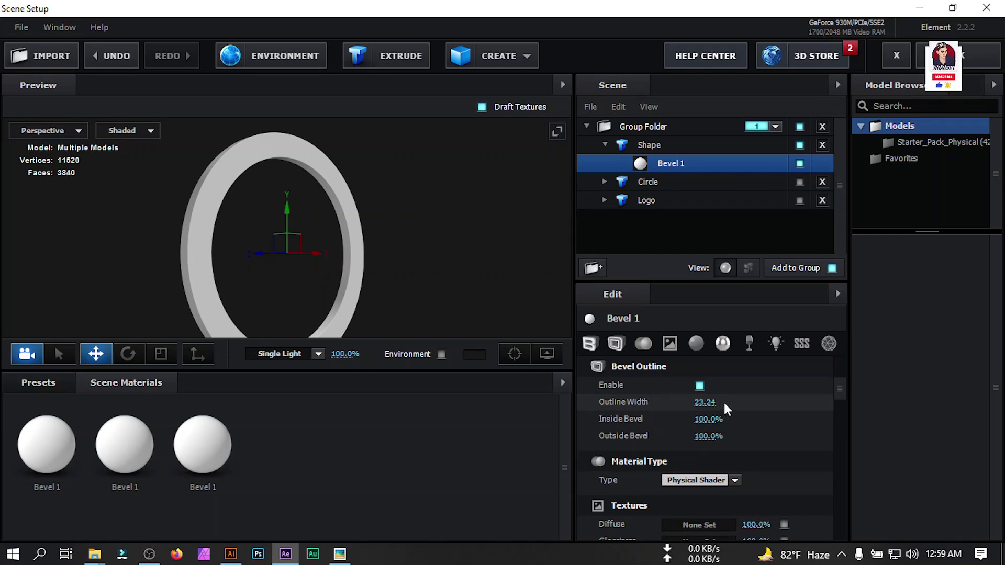
pyautogui.moveTo(725, 406); pyautogui.dragTo(706, 438)
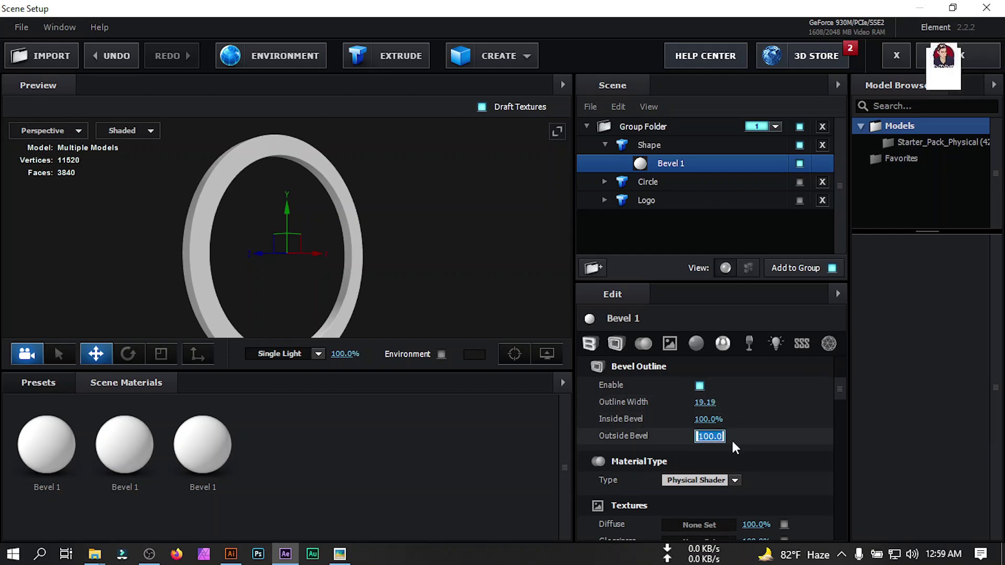
pyautogui.write('386')
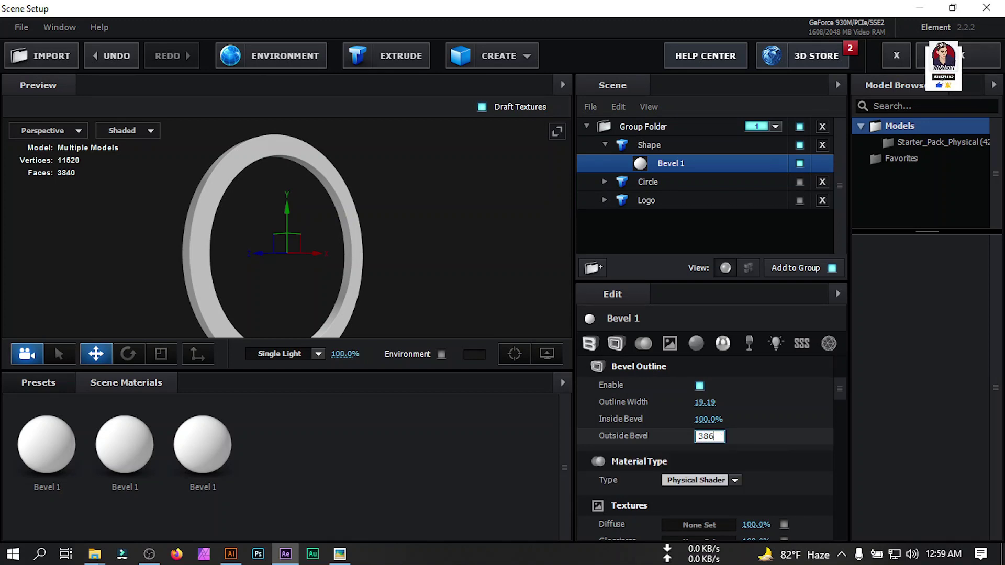
pyautogui.press('Return')
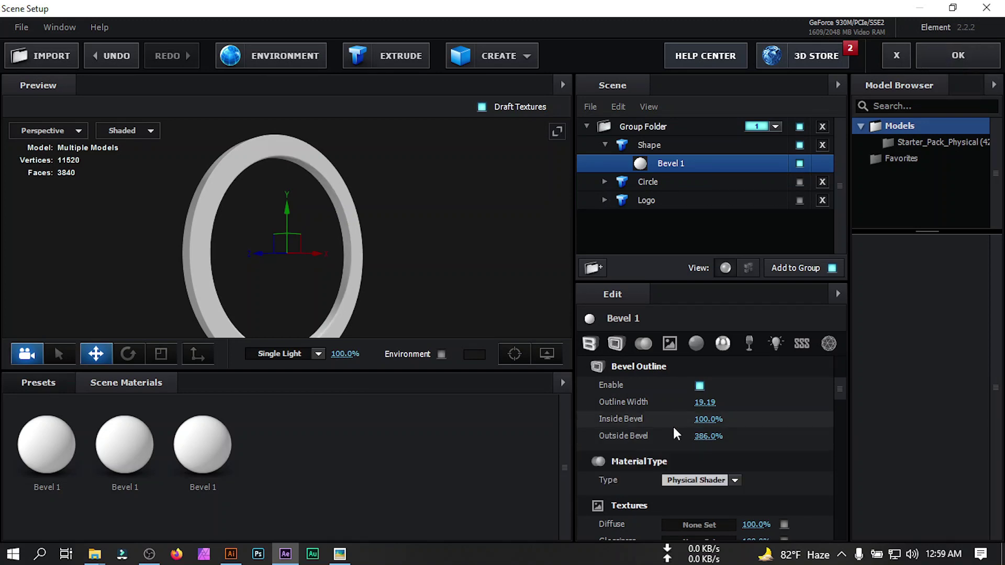
# - Set the Inside Bevel of the Shape's bevel outline to 99%
pyautogui.click(707, 419)
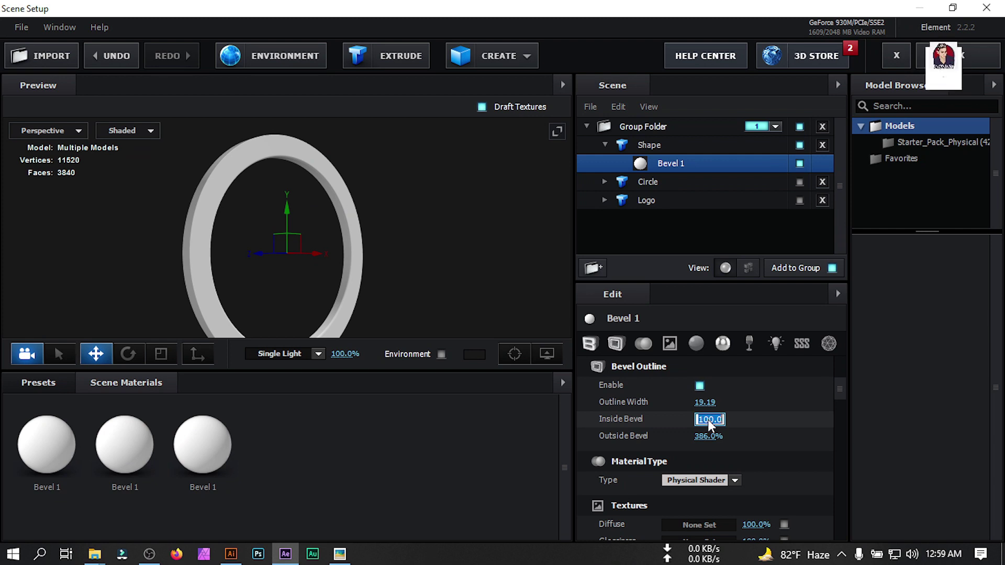
pyautogui.write('99')
pyautogui.press('Return')
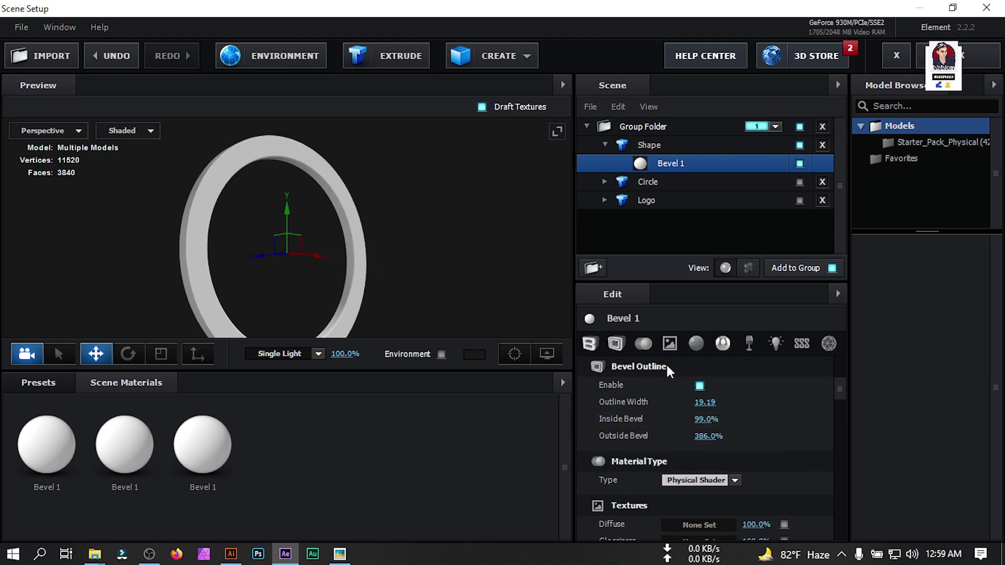
# - Set Expand Edges of the Shape's Bevel 1 to -21.83
pyautogui.click(590, 344)
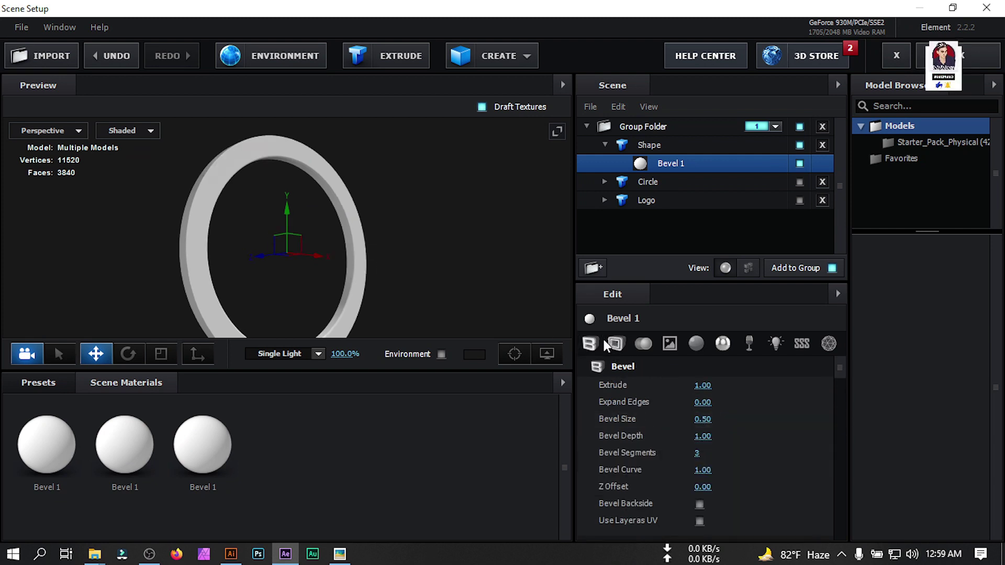
pyautogui.click(703, 403)
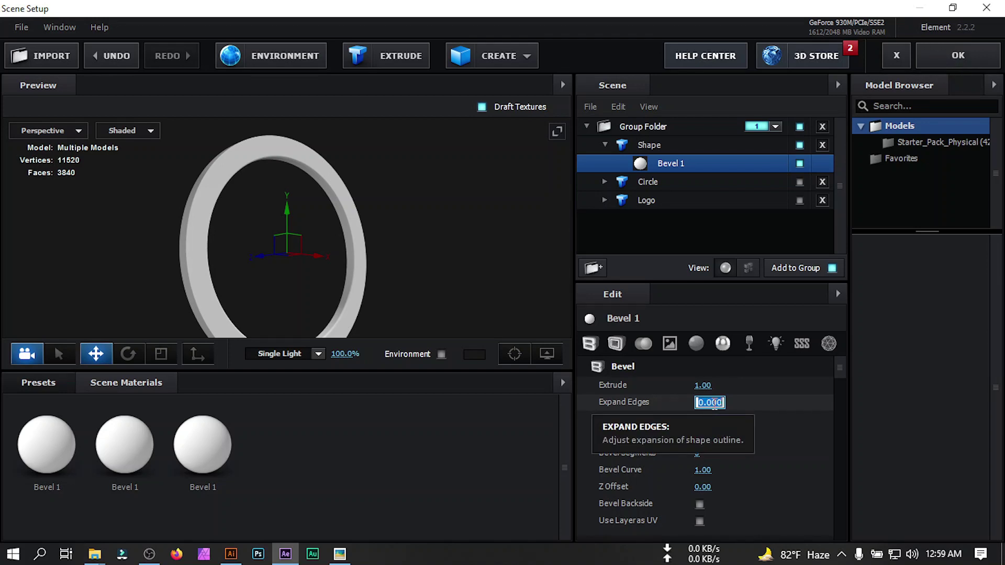
pyautogui.write('21.')
pyautogui.write('21')
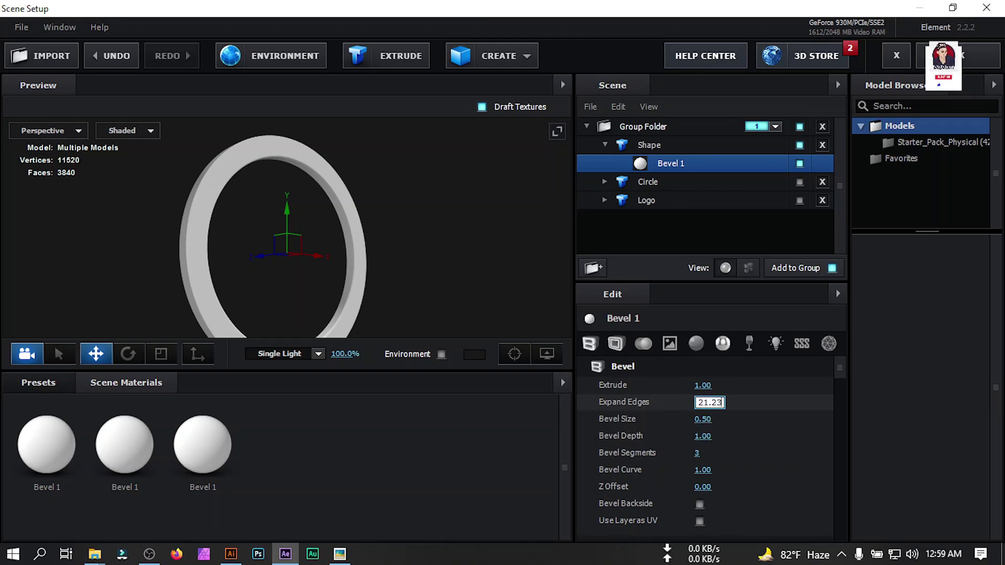
pyautogui.press('Return')
pyautogui.click(712, 407)
pyautogui.write('-21')
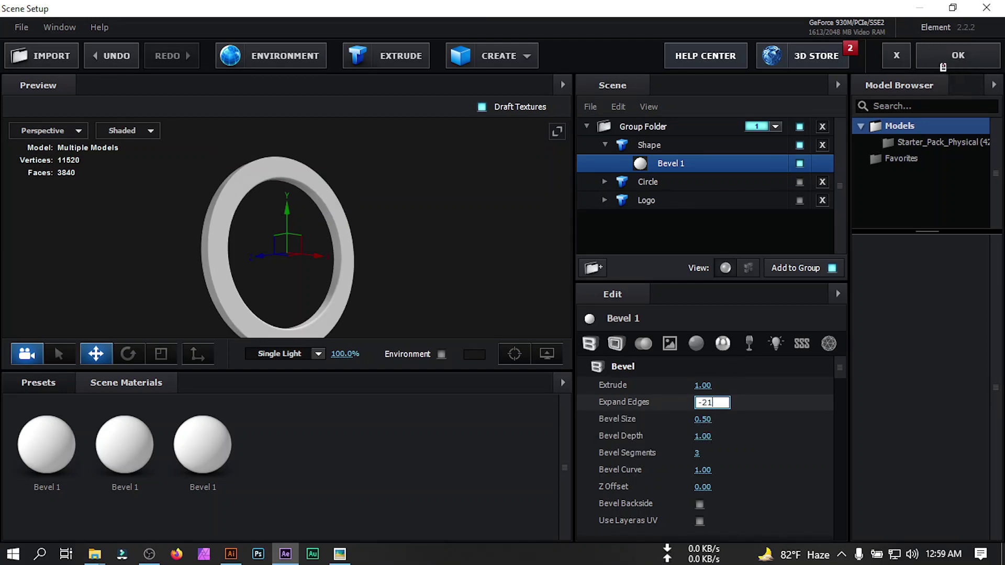
pyautogui.write('.83')
# - Give the Shape's Bevel 1 a Bevel Size of 2.23 and a Bevel Depth of 2.73
pyautogui.click(717, 422)
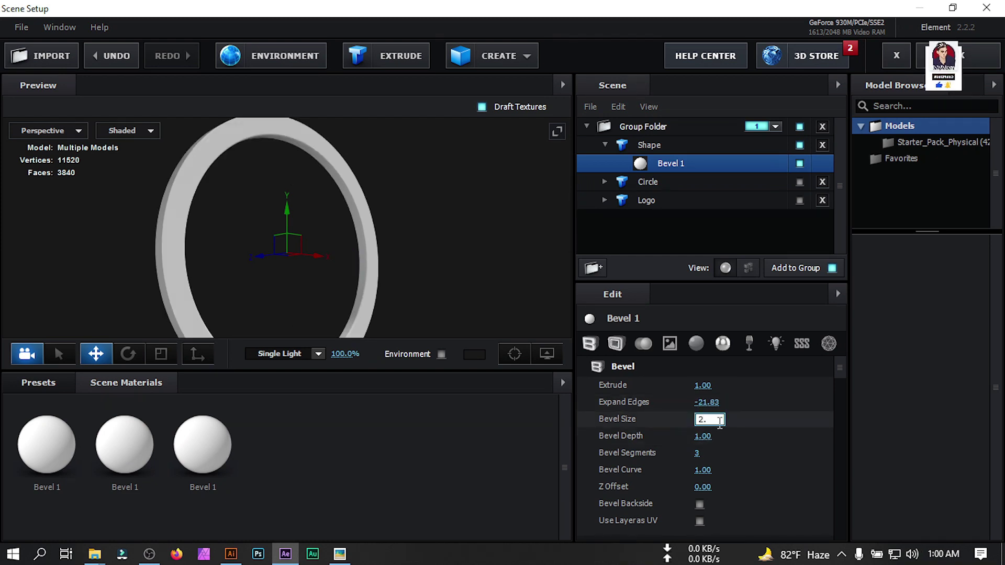
pyautogui.write('2.23')
pyautogui.click(703, 436)
pyautogui.write('2.73')
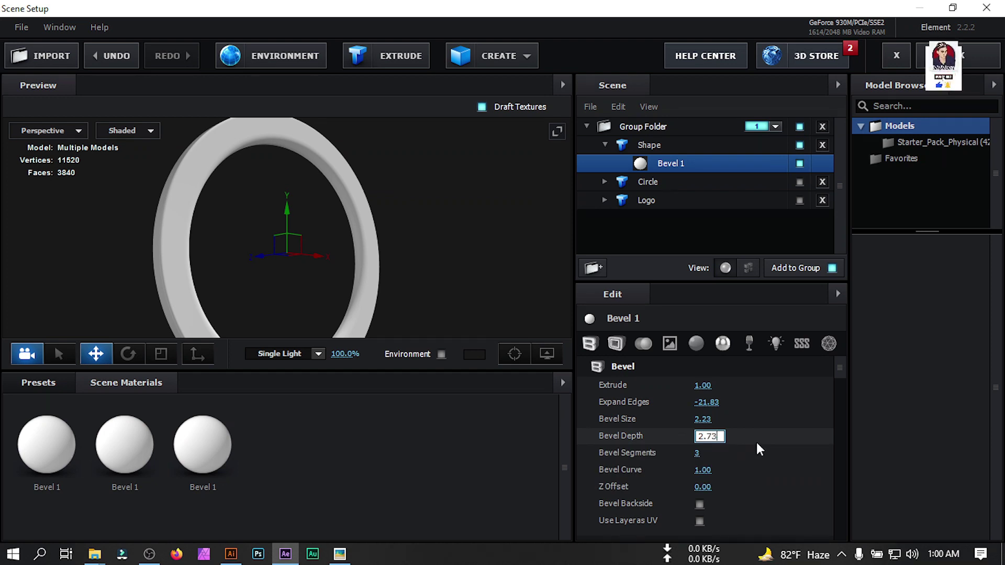
pyautogui.press('Return')
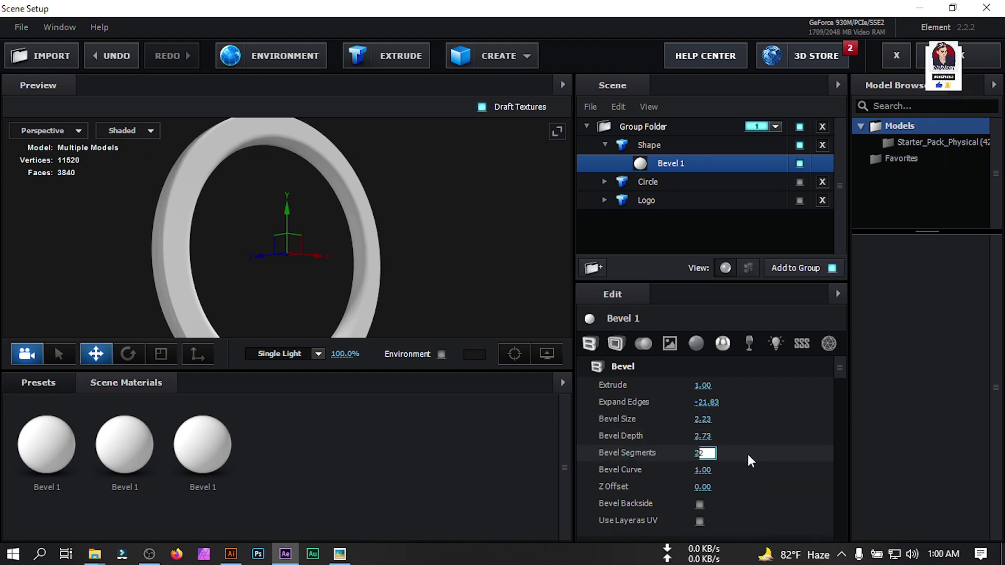
# - Set the Shape's Bevel 1 to 2 Bevel Segments with a Bevel Curve of 0.51
pyautogui.press('Return')
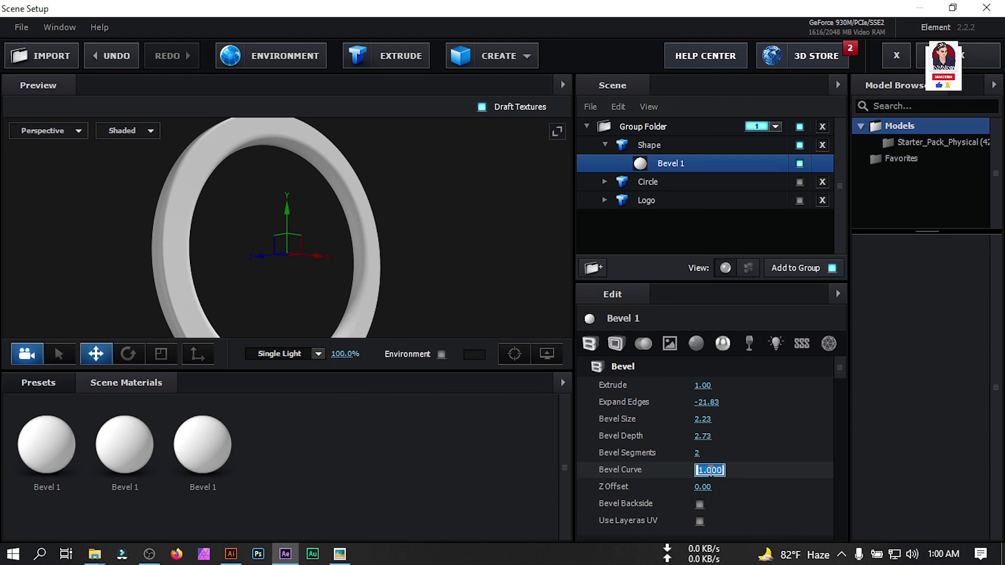
pyautogui.click(702, 470)
pyautogui.write('.51')
pyautogui.press('Return')
pyautogui.moveTo(384, 256); pyautogui.dragTo(414, 261)
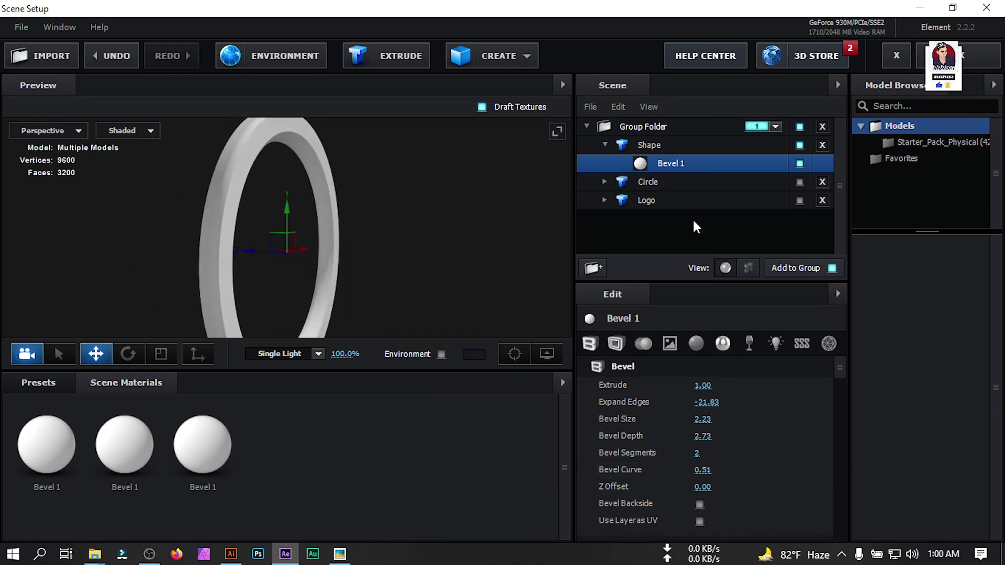
# - Show the Circle model again and scale it uniformly to 107.5% so it fills the Shape ring
pyautogui.click(799, 181)
pyautogui.click(649, 182)
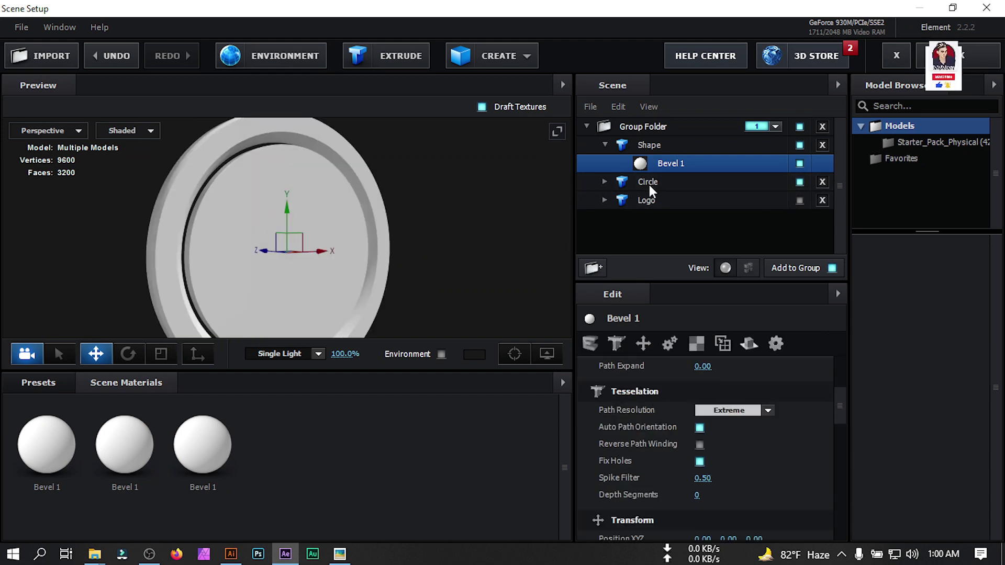
pyautogui.scroll(-1, 738, 510)
pyautogui.scroll(-1, 733, 513)
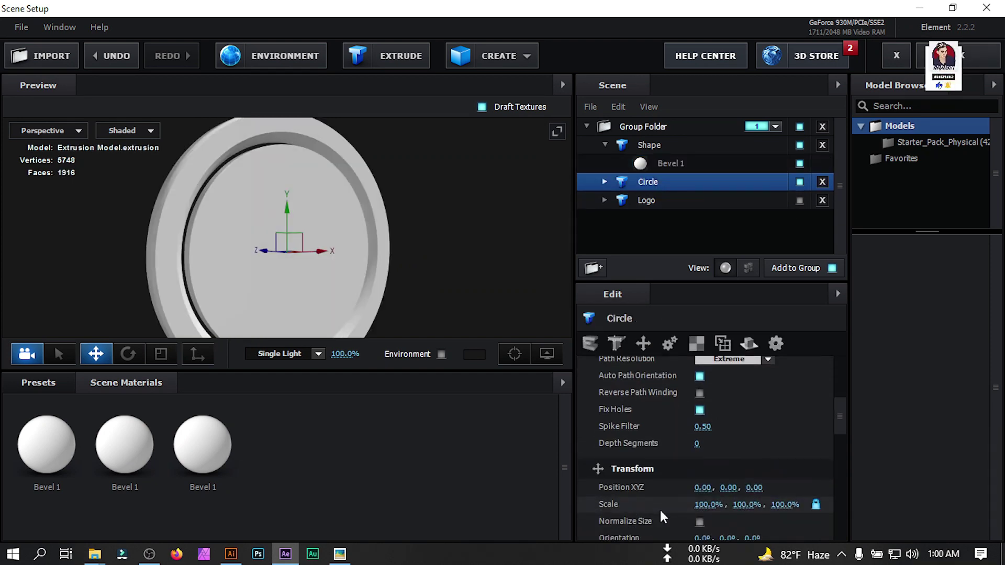
pyautogui.moveTo(701, 508); pyautogui.dragTo(709, 505)
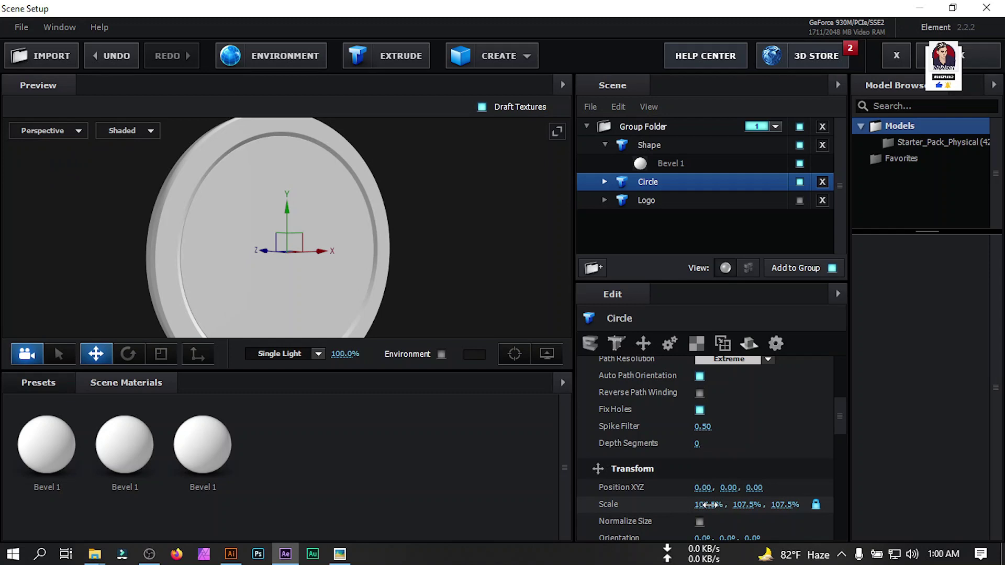
pyautogui.moveTo(458, 269); pyautogui.dragTo(521, 220)
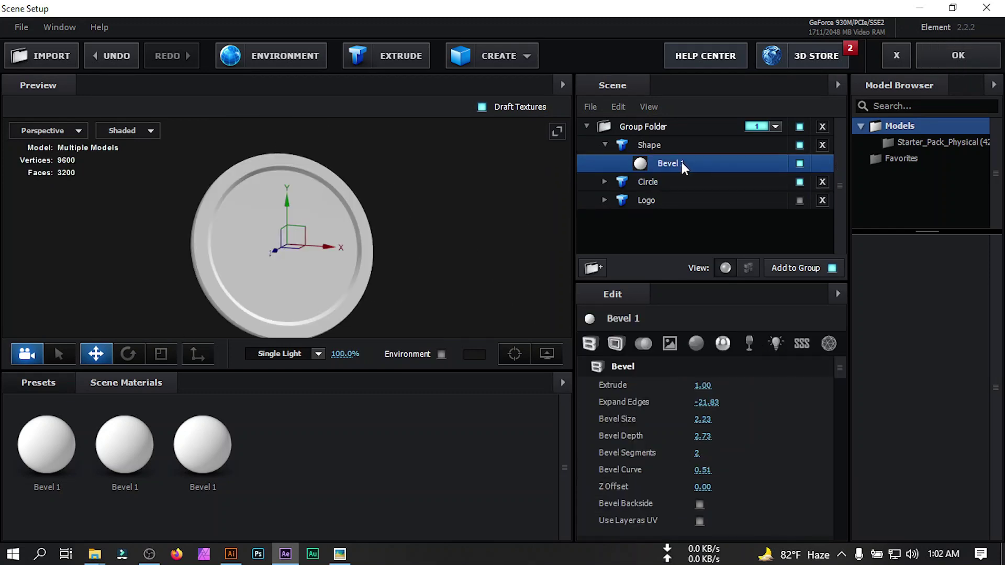
# - Apply the Dark Strip material preset to the Circle's Bevel 1, leaving the Shape ring's material as it was
pyautogui.click(49, 385)
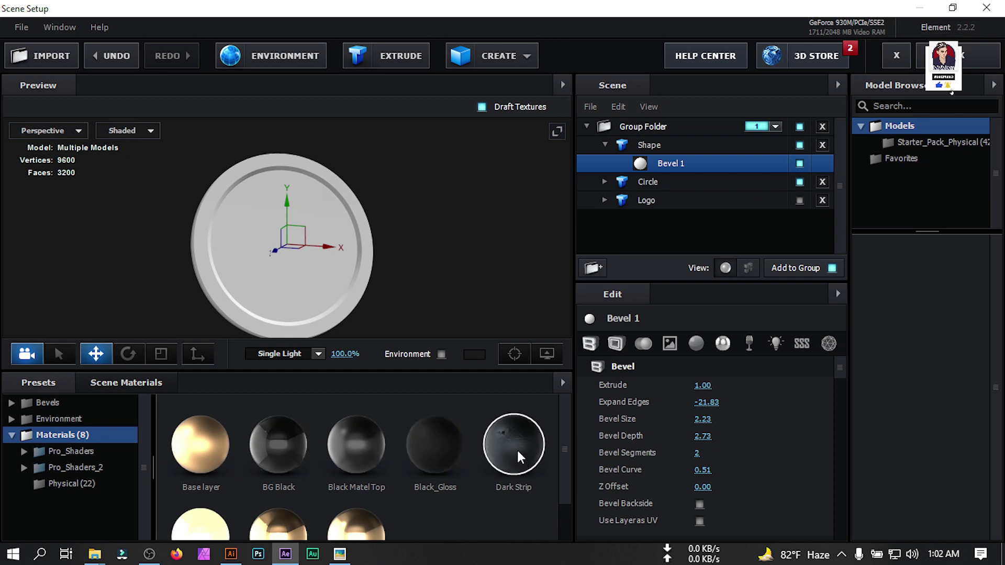
pyautogui.moveTo(518, 455); pyautogui.dragTo(680, 163)
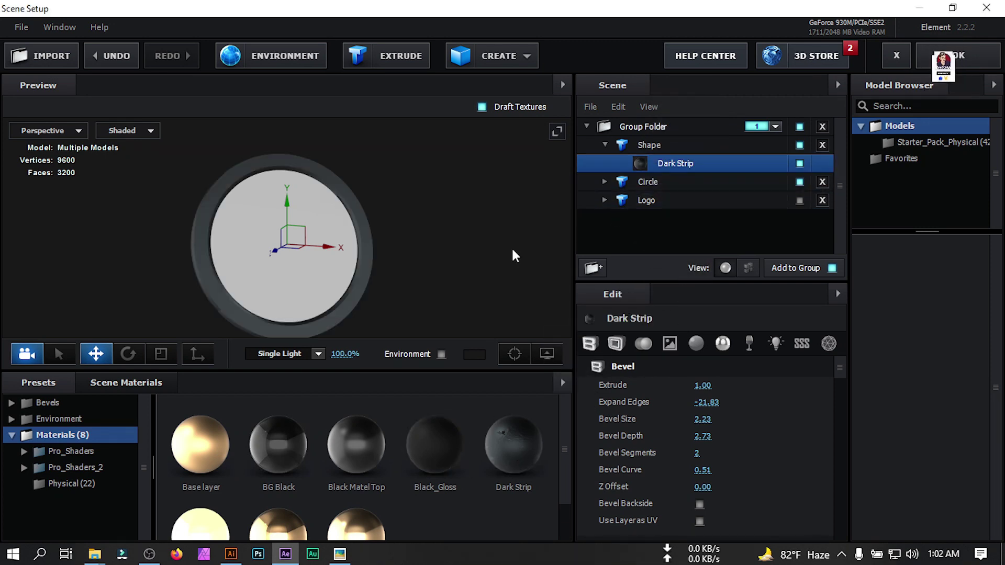
pyautogui.hotkey('ctrl', 'z')
pyautogui.click(604, 181)
pyautogui.click(658, 199)
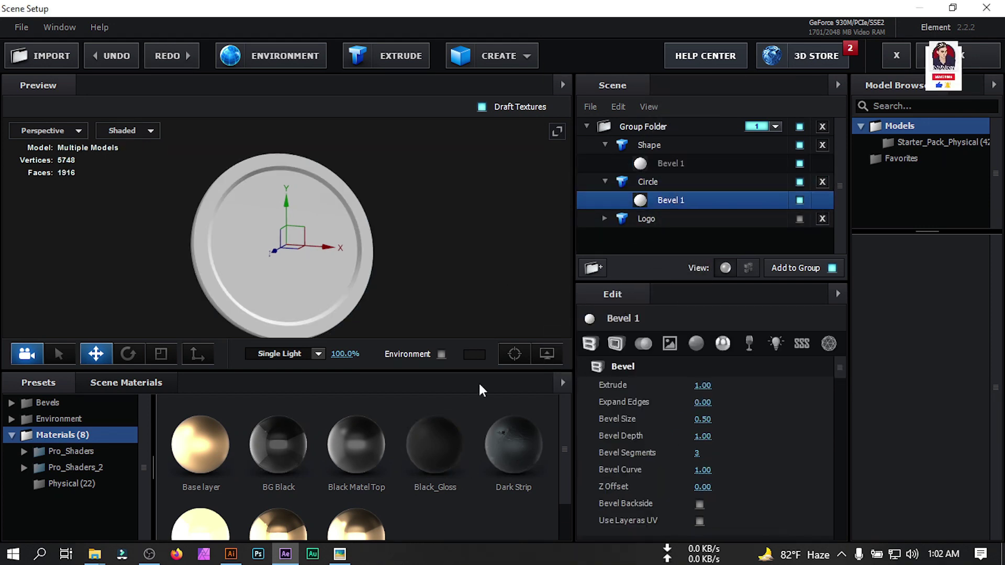
pyautogui.moveTo(514, 446); pyautogui.dragTo(675, 201)
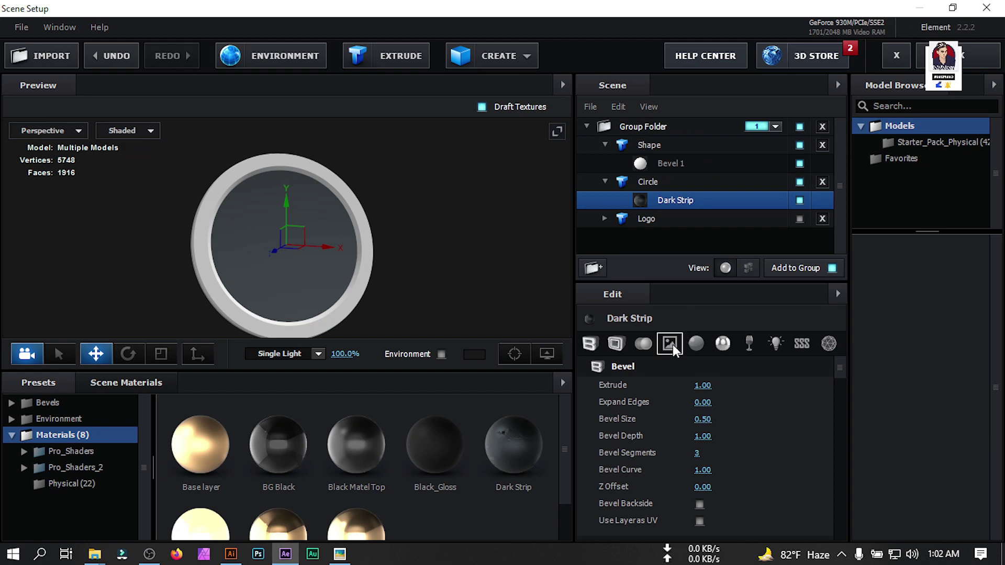
# - Load peeling paint_normal-circle.jpg from the (footages) folder as the Normal Bump texture of the Circle's Dark Strip material
pyautogui.click(673, 344)
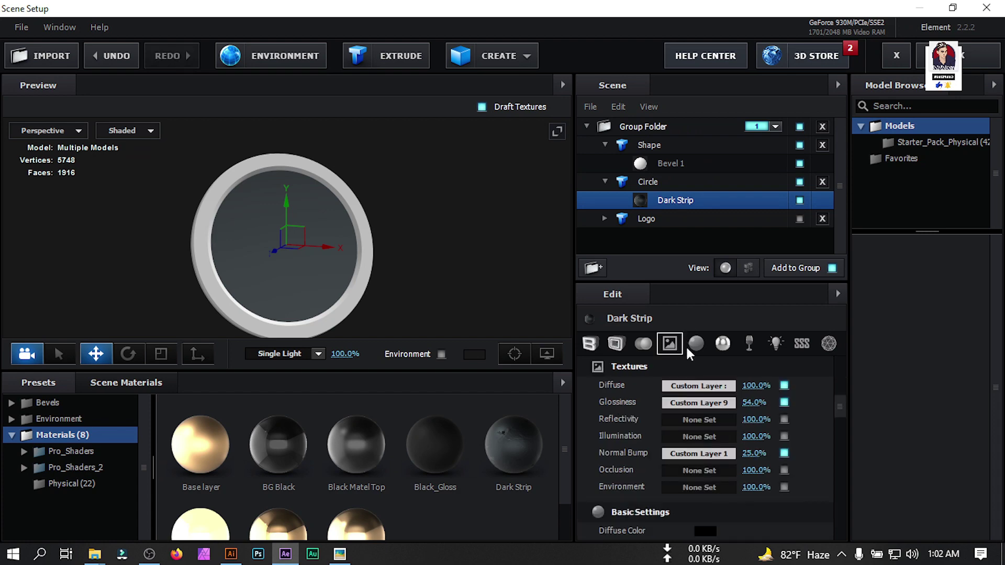
pyautogui.moveTo(102, 555)
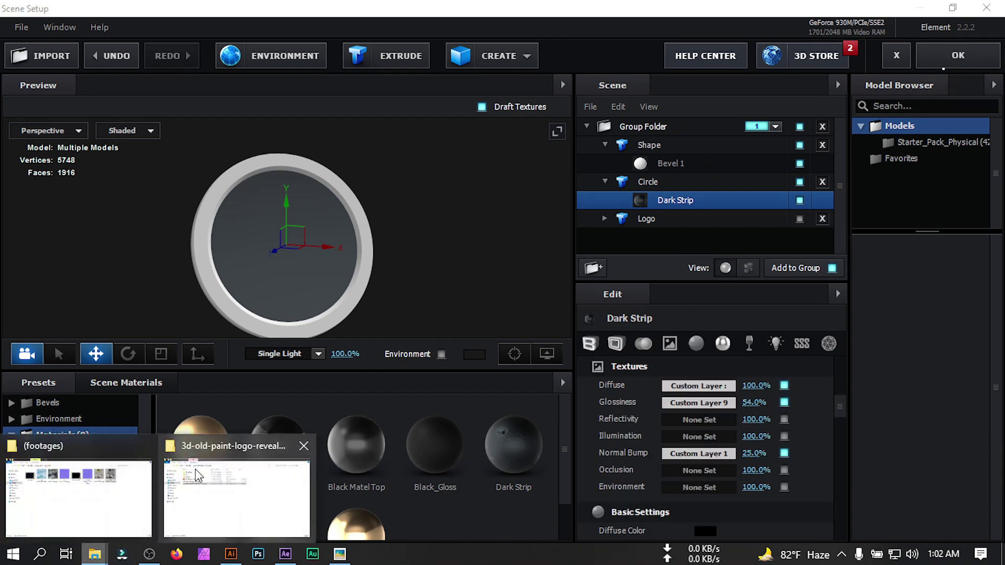
pyautogui.click(105, 489)
pyautogui.click(401, 278)
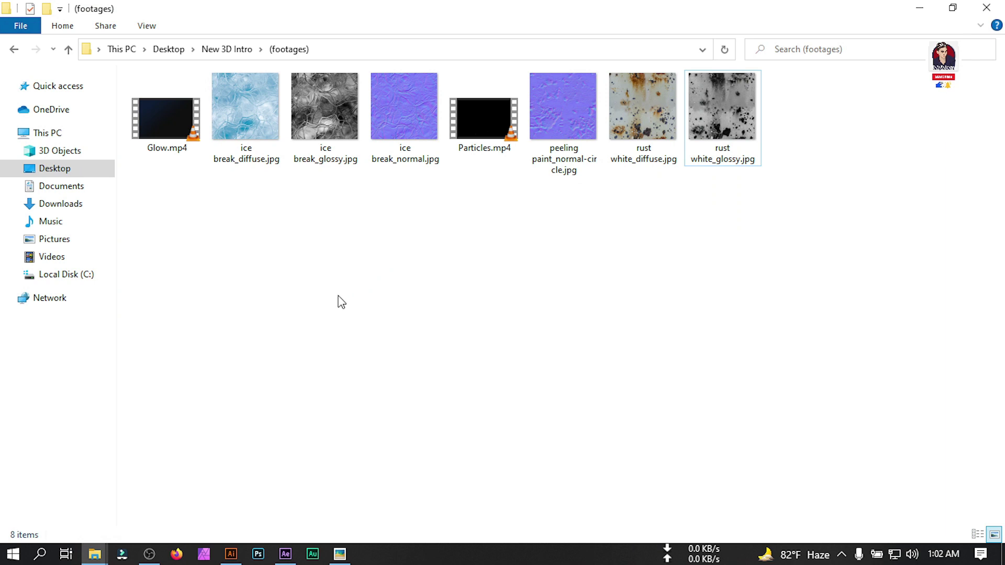
pyautogui.moveTo(587, 130)
pyautogui.mouseDown()
pyautogui.moveTo(567, 265)
pyautogui.moveTo(519, 375)
pyautogui.moveTo(436, 418)
pyautogui.moveTo(433, 394)
pyautogui.moveTo(441, 393)
pyautogui.moveTo(319, 492)
pyautogui.moveTo(289, 555)
pyautogui.moveTo(607, 442)
pyautogui.moveTo(673, 463)
pyautogui.moveTo(675, 453)
pyautogui.mouseUp()
# - Load rust white_diffuse.jpg as the Diffuse texture and rust white_glossy.jpg as the Glossiness texture of the Circle's Dark Strip material
pyautogui.hotkey('alt', 'Tab')
pyautogui.moveTo(658, 100); pyautogui.dragTo(706, 406)
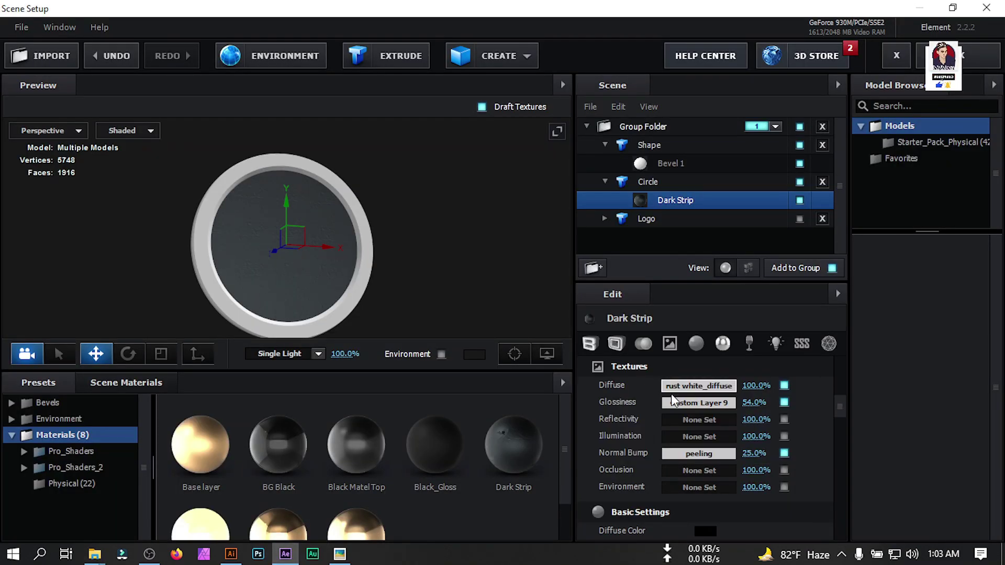
pyautogui.hotkey('alt', 'Tab')
pyautogui.moveTo(722, 121); pyautogui.dragTo(699, 403)
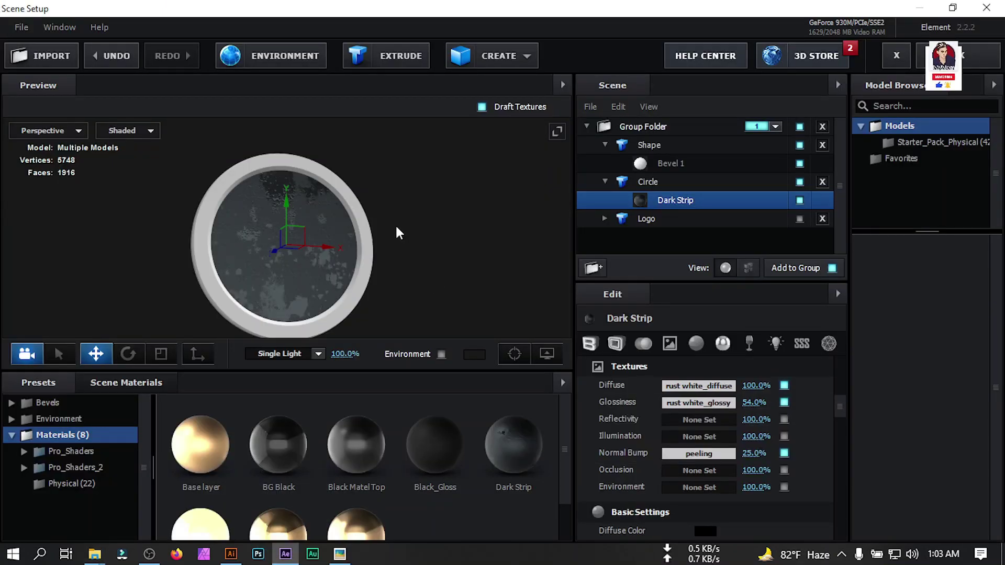
# - Try the Chrome material from the Physical presets on the Shape's Bevel 1
pyautogui.click(688, 163)
pyautogui.click(56, 419)
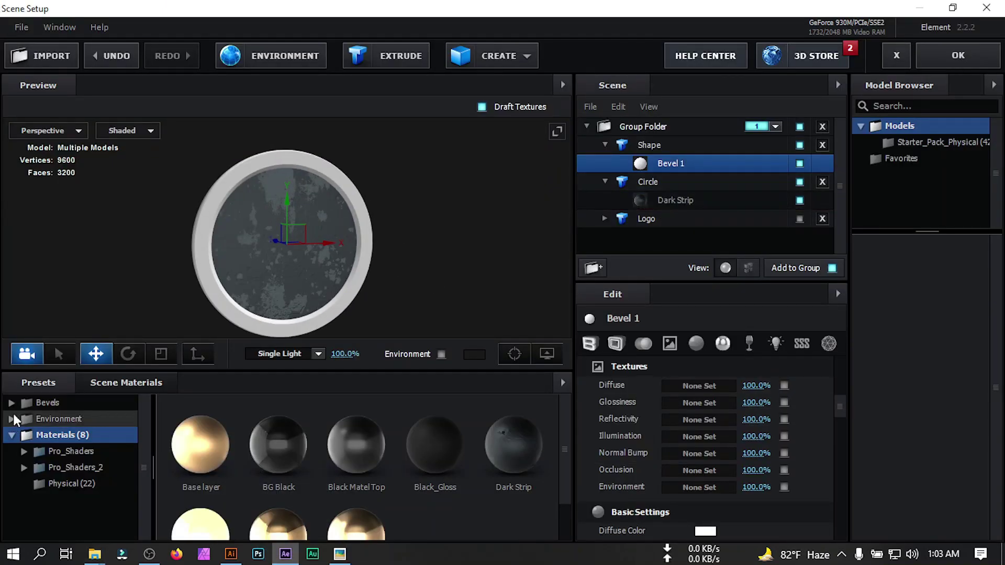
pyautogui.click(54, 466)
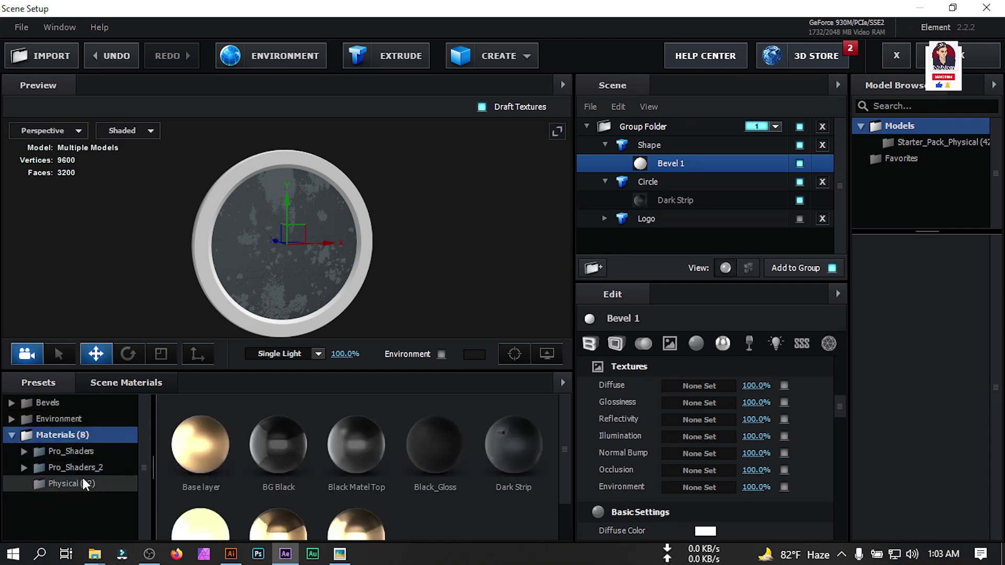
pyautogui.click(80, 483)
pyautogui.moveTo(524, 449); pyautogui.dragTo(686, 161)
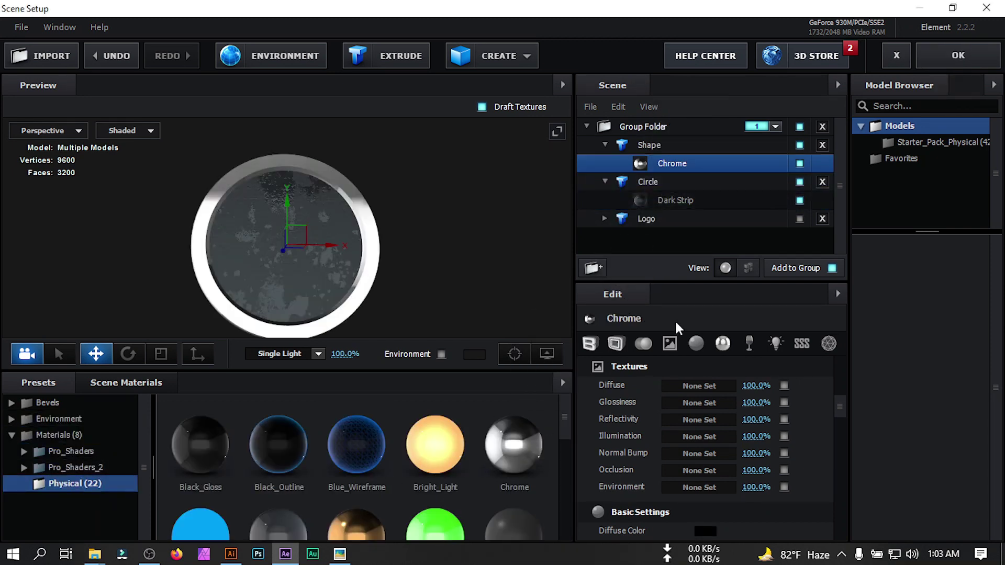
# - Try the color E5E5E5 in the Chrome material's basic settings, and undo back to the Shape's plain Bevel 1 material
pyautogui.click(692, 346)
pyautogui.click(705, 513)
pyautogui.moveTo(576, 354); pyautogui.dragTo(570, 365)
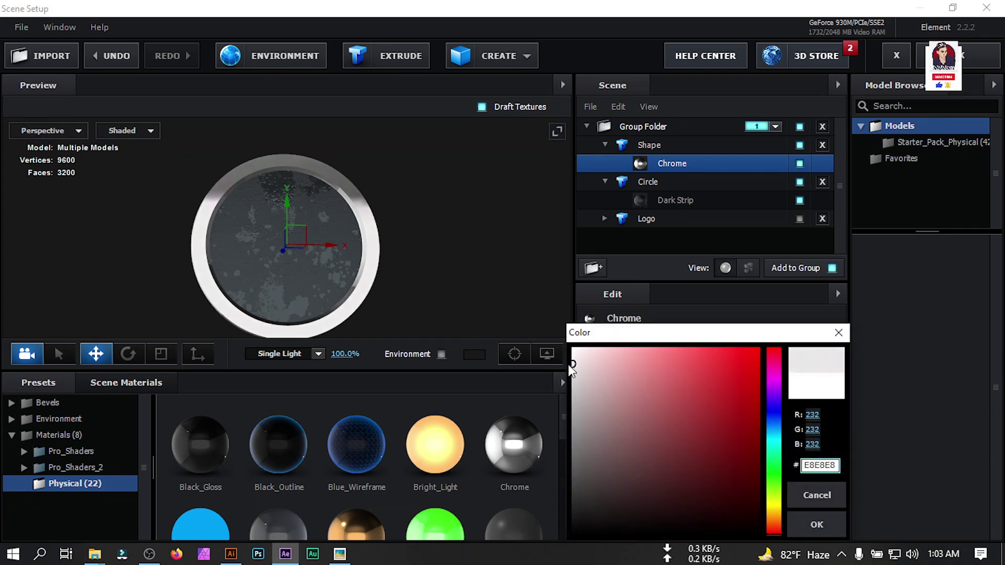
pyautogui.click(817, 524)
pyautogui.hotkey('ctrl', 'z')
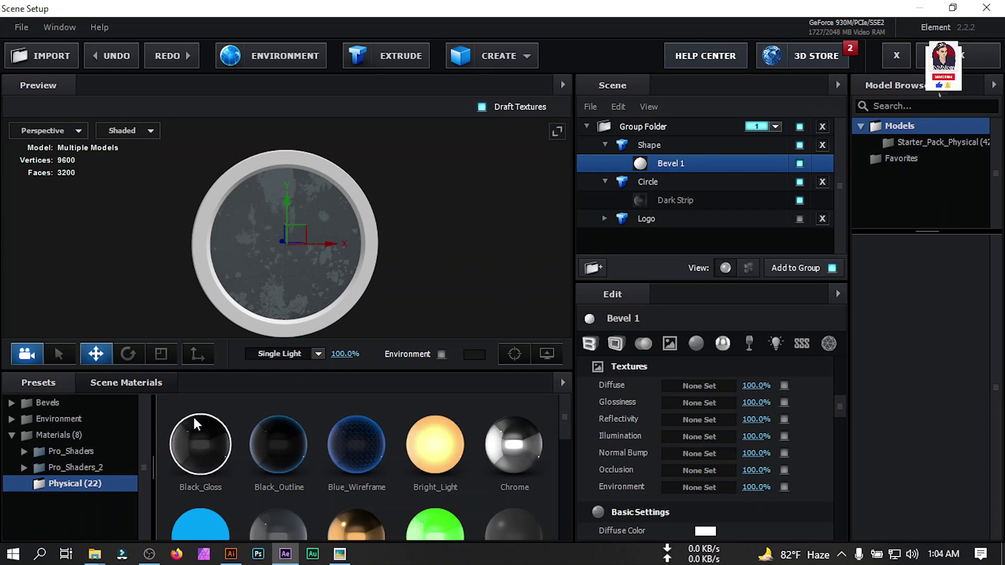
# - Apply the metal_burned_scatterbox material from the Pro_Shaders_2 Metal presets to the Shape ring
pyautogui.doubleClick(58, 467)
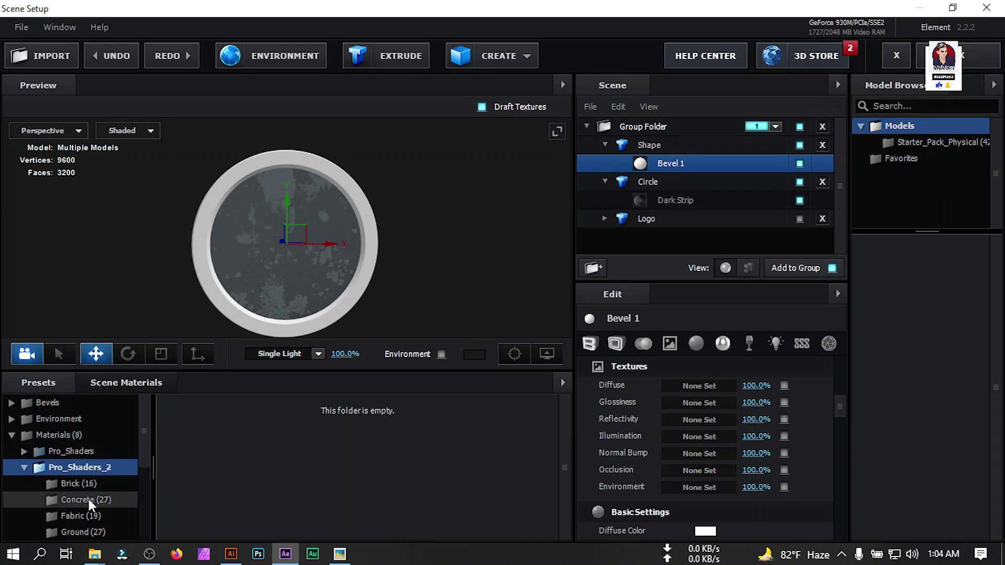
pyautogui.scroll(-1, 89, 499)
pyautogui.click(80, 498)
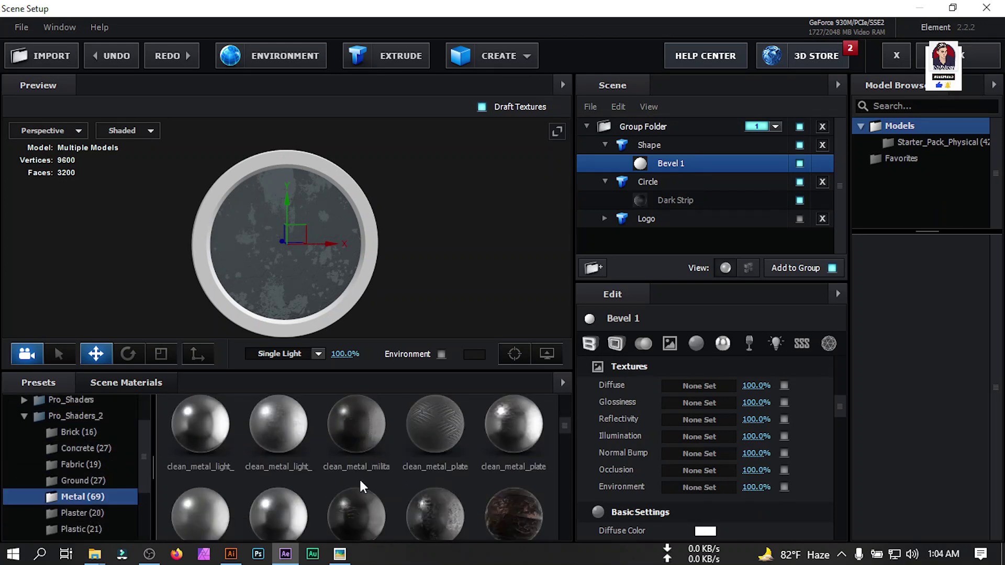
pyautogui.scroll(-1, 359, 479)
pyautogui.moveTo(390, 478); pyautogui.dragTo(684, 162)
pyautogui.moveTo(400, 278); pyautogui.dragTo(406, 317)
pyautogui.scroll(-4, 424, 476)
pyautogui.moveTo(437, 470); pyautogui.dragTo(681, 201)
pyautogui.hotkey('ctrl', 'z')
pyautogui.moveTo(435, 448); pyautogui.dragTo(690, 164)
pyautogui.moveTo(414, 243); pyautogui.dragTo(404, 269)
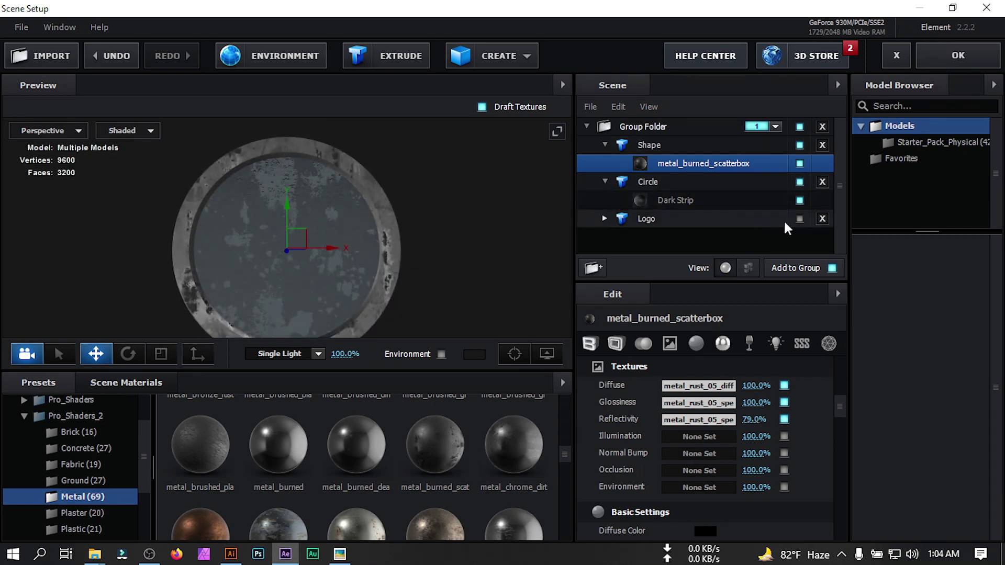
# - Show the Logo model again and scale it uniformly to 69%
pyautogui.click(800, 219)
pyautogui.click(671, 216)
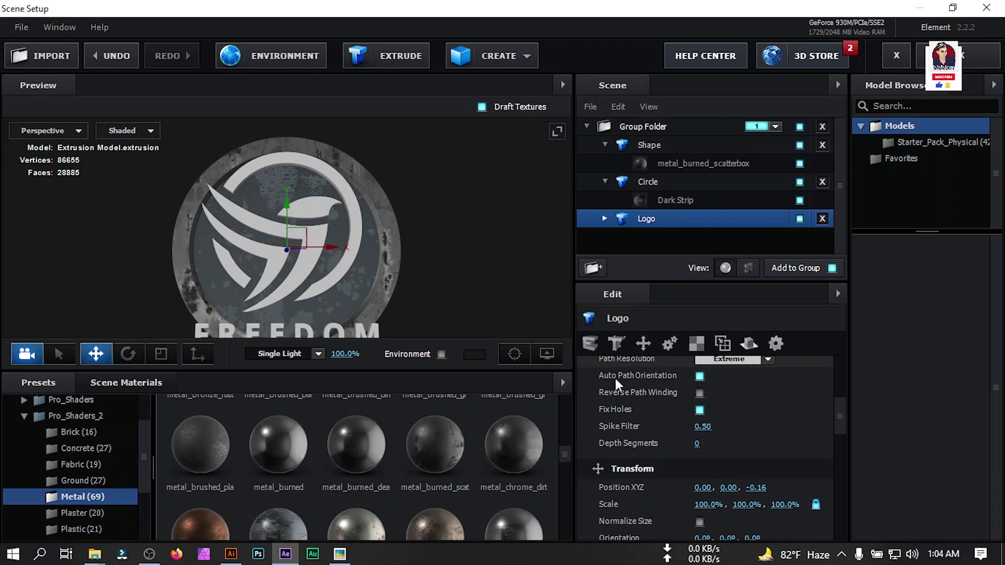
pyautogui.moveTo(675, 504); pyautogui.dragTo(654, 503)
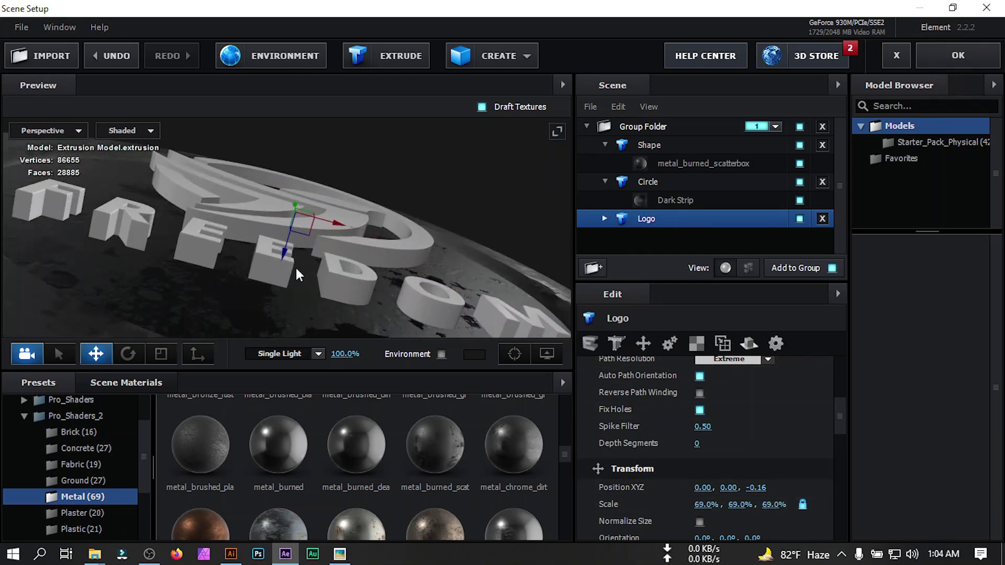
# - Move the Logo along its Z axis to a position of -0.07, close to the circular backing's surface
pyautogui.moveTo(283, 250); pyautogui.dragTo(283, 267)
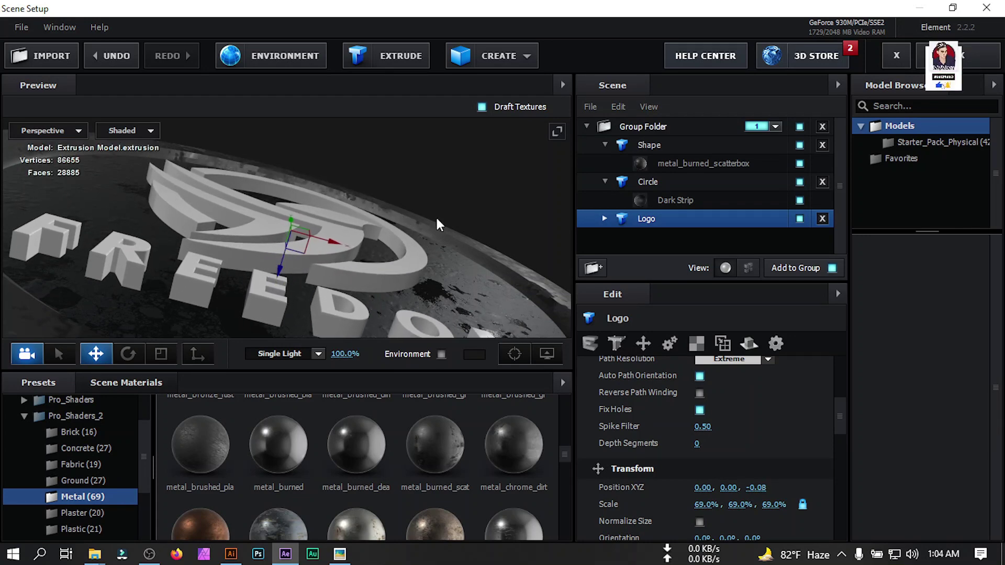
pyautogui.moveTo(436, 215); pyautogui.dragTo(456, 225)
pyautogui.moveTo(291, 256); pyautogui.dragTo(291, 258)
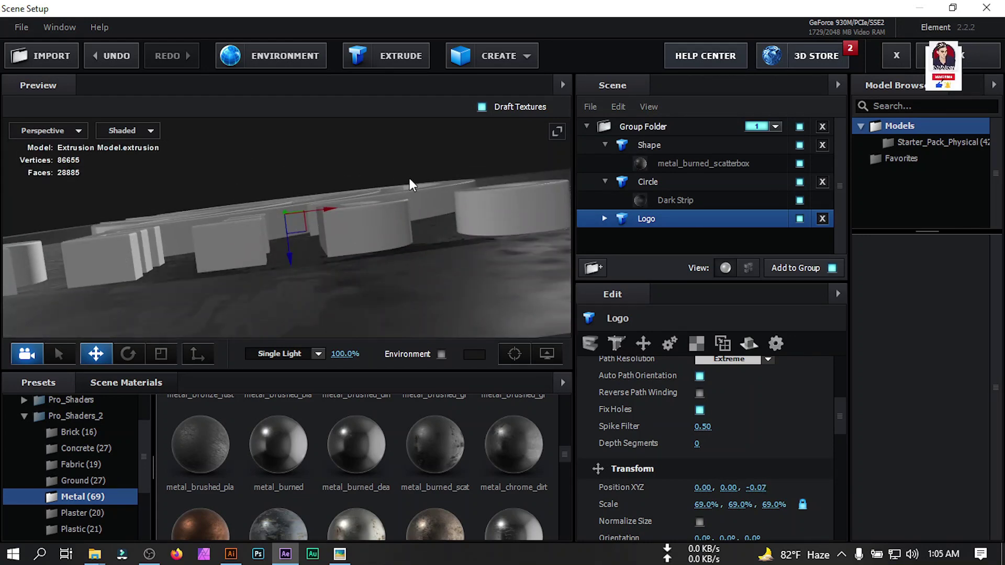
# - Expand the Logo model and set its extrusion's bevel copies to 2
pyautogui.moveTo(409, 179); pyautogui.dragTo(414, 256)
pyautogui.scroll(-3, 421, 254)
pyautogui.click(604, 219)
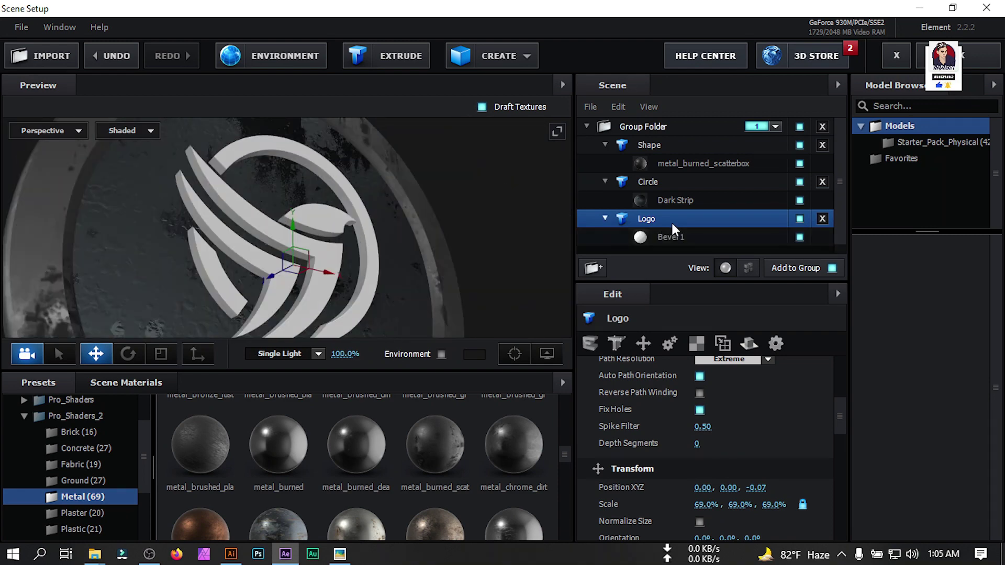
pyautogui.scroll(5, 733, 398)
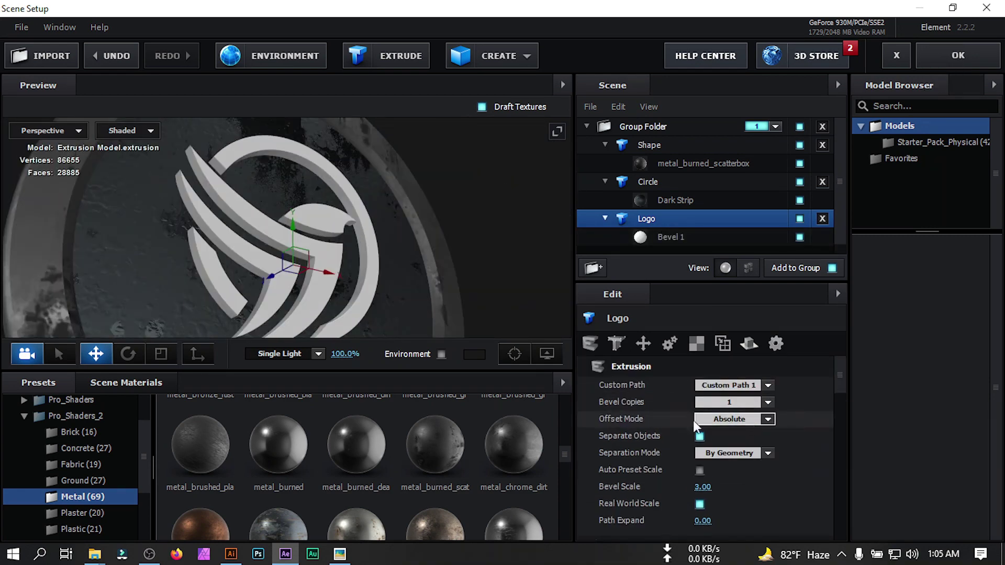
pyautogui.click(770, 403)
pyautogui.click(728, 424)
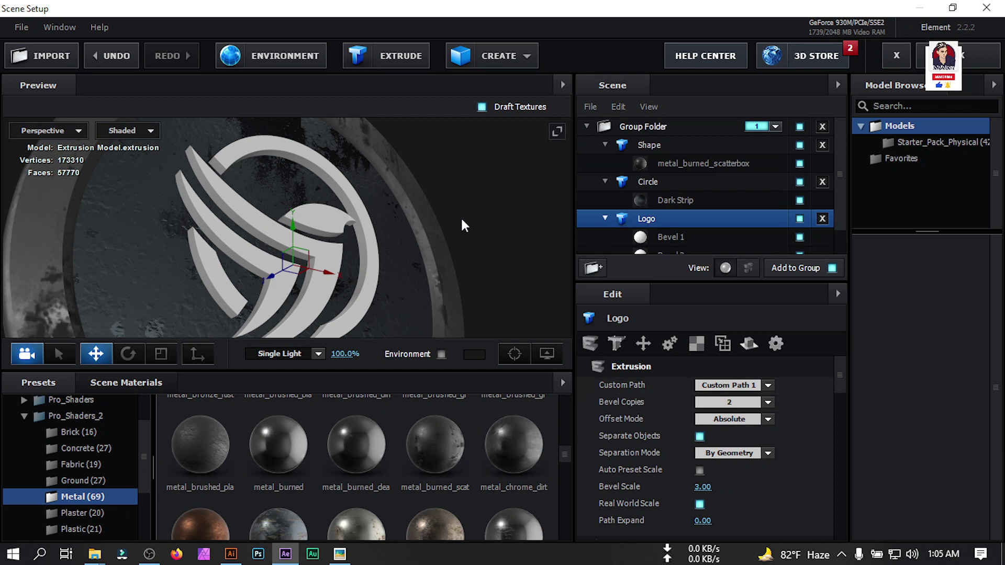
# - Set the Logo's Bevel 1 to a bevel size of 0.65, and Bevel 2 to an extrude of 0.52 and a bevel size of 1.00
pyautogui.scroll(-1, 701, 230)
pyautogui.click(701, 228)
pyautogui.moveTo(411, 291); pyautogui.dragTo(407, 266)
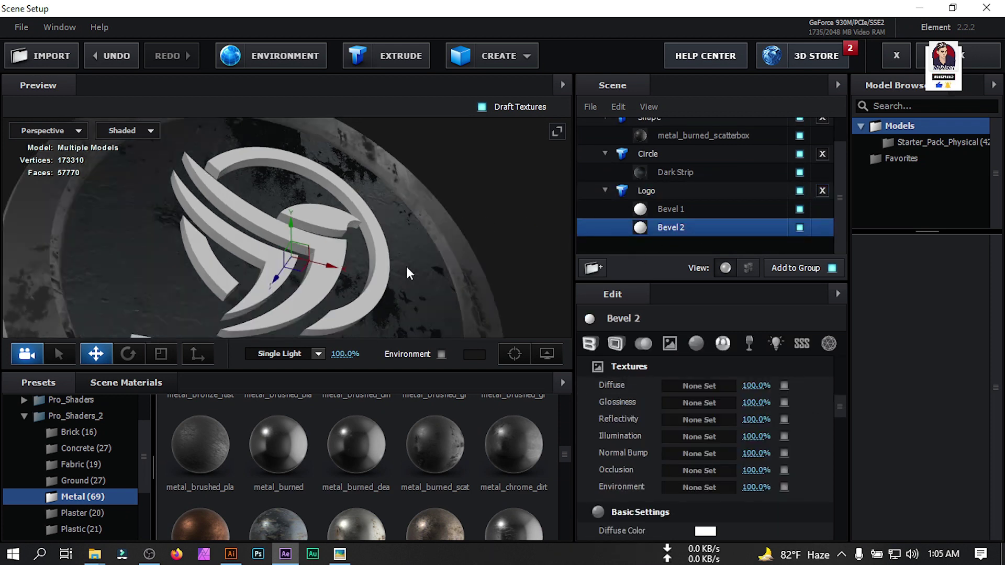
pyautogui.click(590, 343)
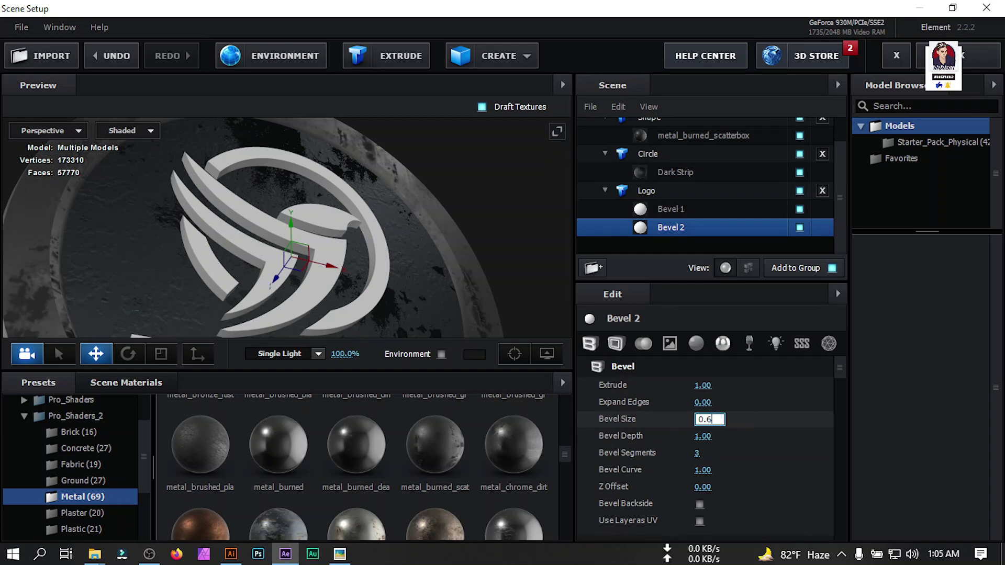
pyautogui.click(675, 209)
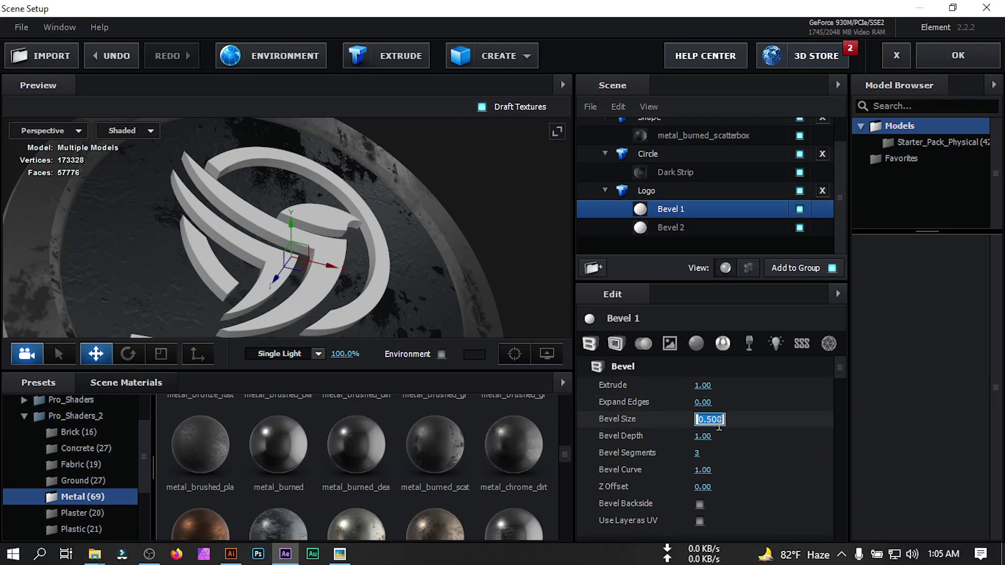
pyautogui.click(675, 227)
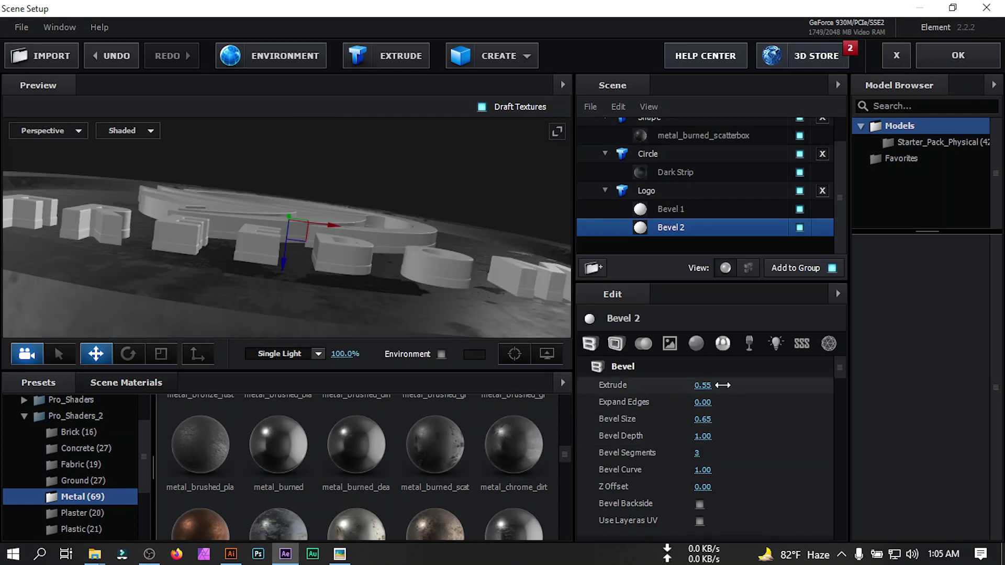
pyautogui.moveTo(722, 384); pyautogui.dragTo(741, 383)
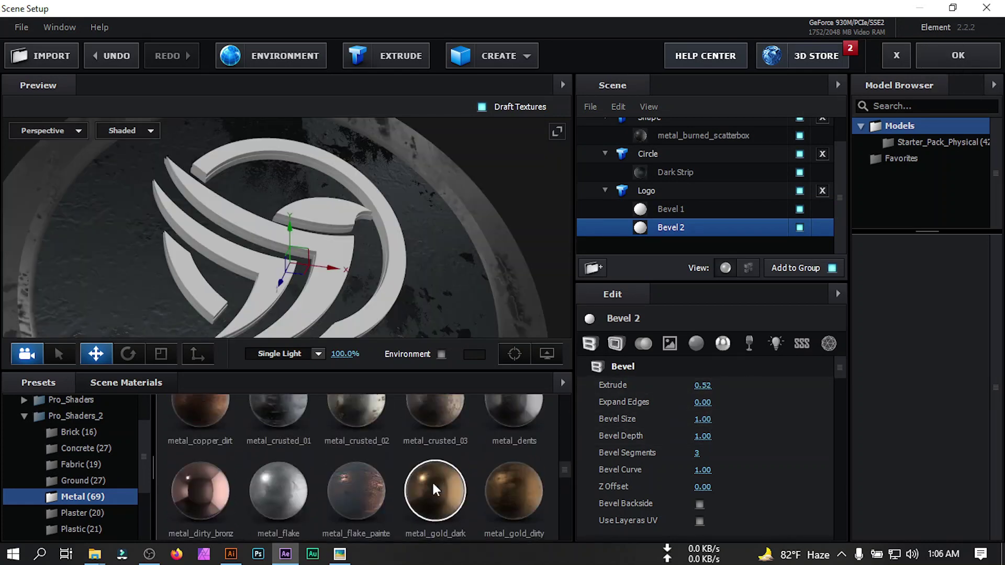
# - Apply the metal_brushed_grey preset to the Logo's Bevel 1 and clean_metal_plate to Bevel 2
pyautogui.scroll(3, 431, 481)
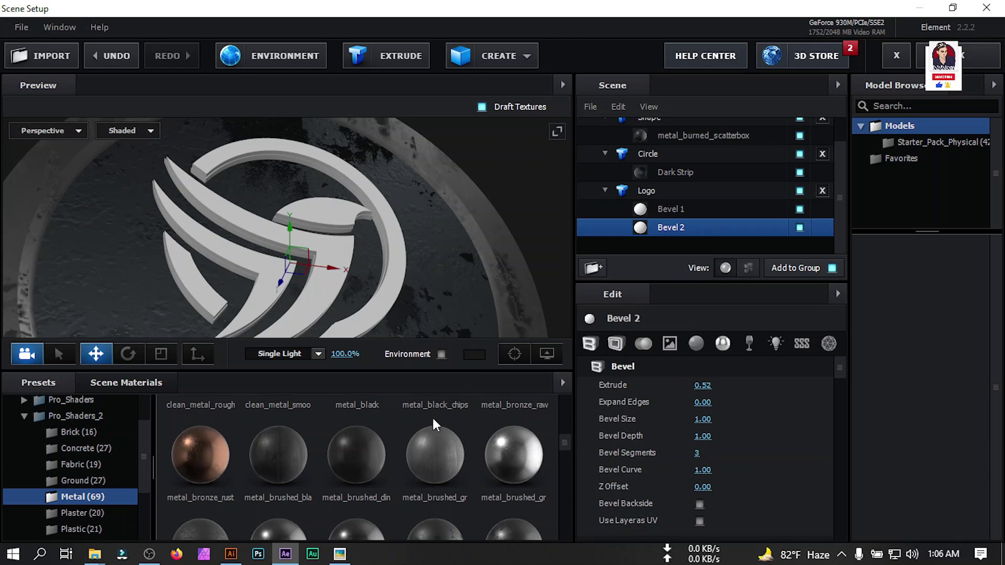
pyautogui.scroll(3, 438, 472)
pyautogui.moveTo(441, 478); pyautogui.dragTo(629, 252)
pyautogui.moveTo(629, 252); pyautogui.dragTo(640, 228)
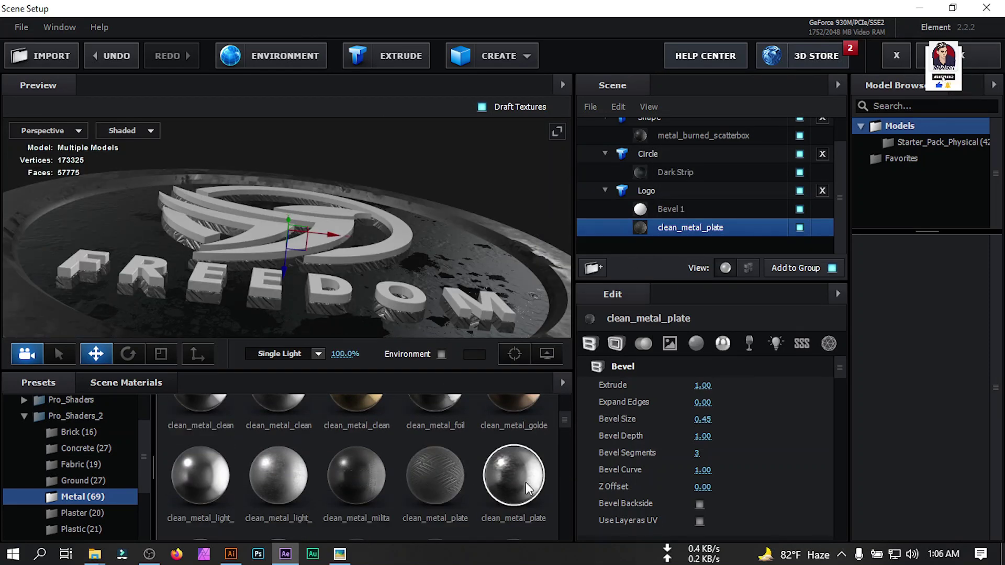
pyautogui.moveTo(526, 482); pyautogui.dragTo(669, 214)
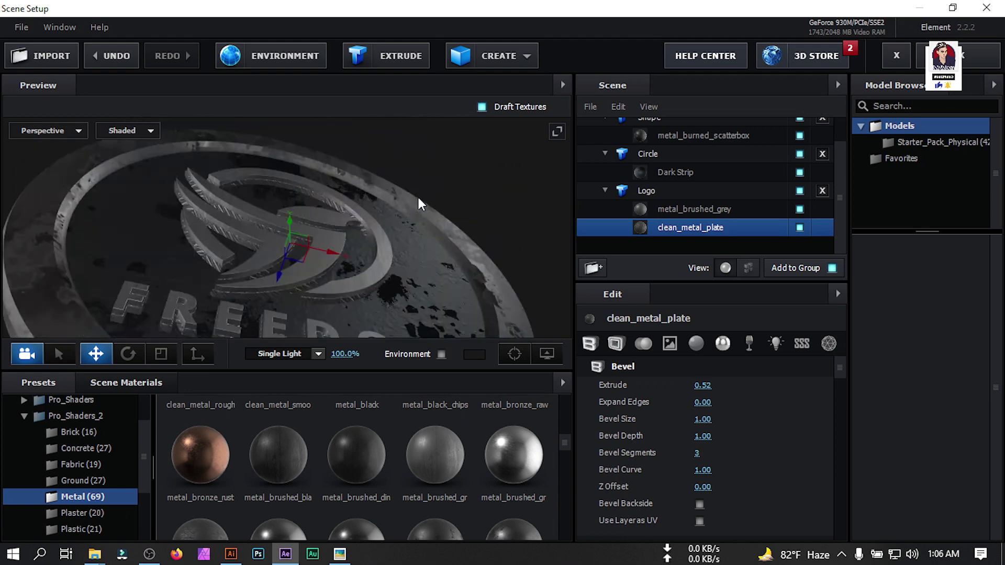
# - Set the Logo's clean_metal_plate bevel to a depth of 1.83, 2 segments and a curve of 0.49
pyautogui.moveTo(419, 197); pyautogui.dragTo(437, 255)
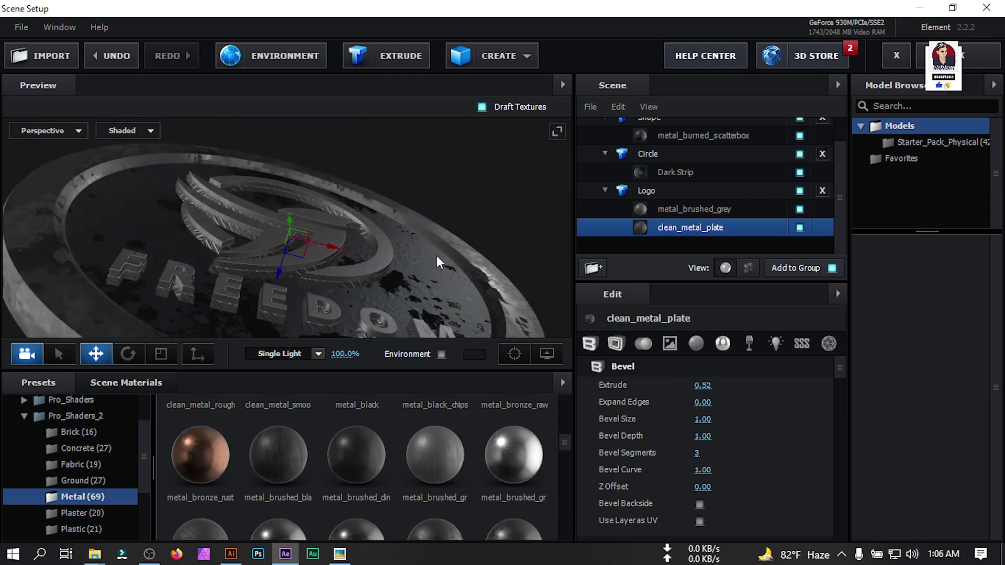
pyautogui.scroll(3, 437, 255)
pyautogui.scroll(-1, 436, 256)
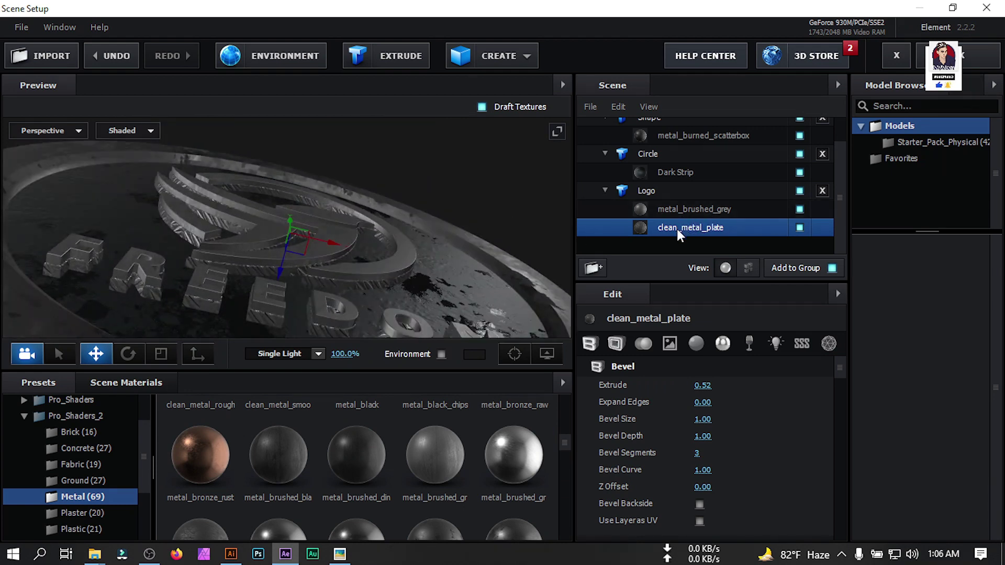
pyautogui.click(616, 344)
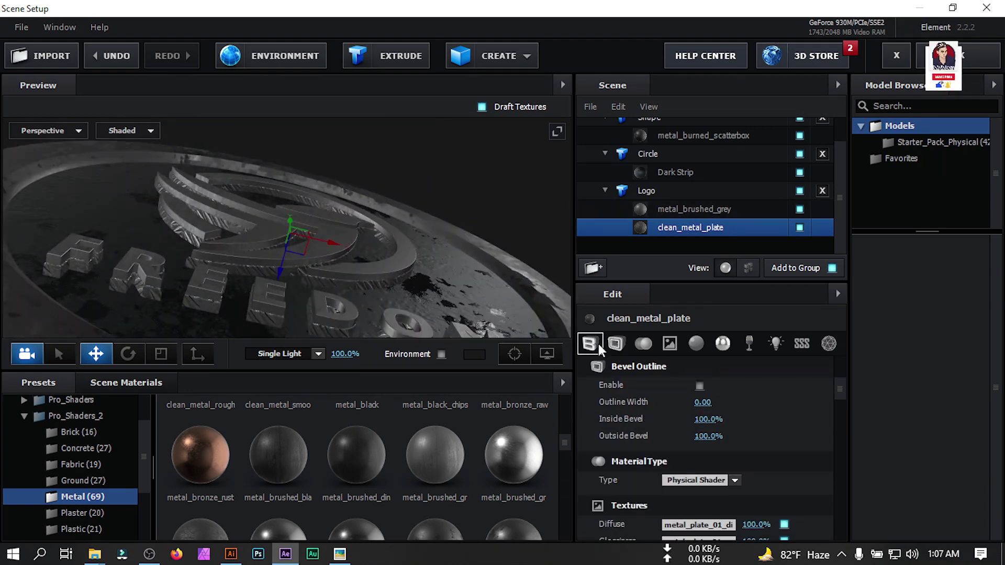
pyautogui.click(598, 344)
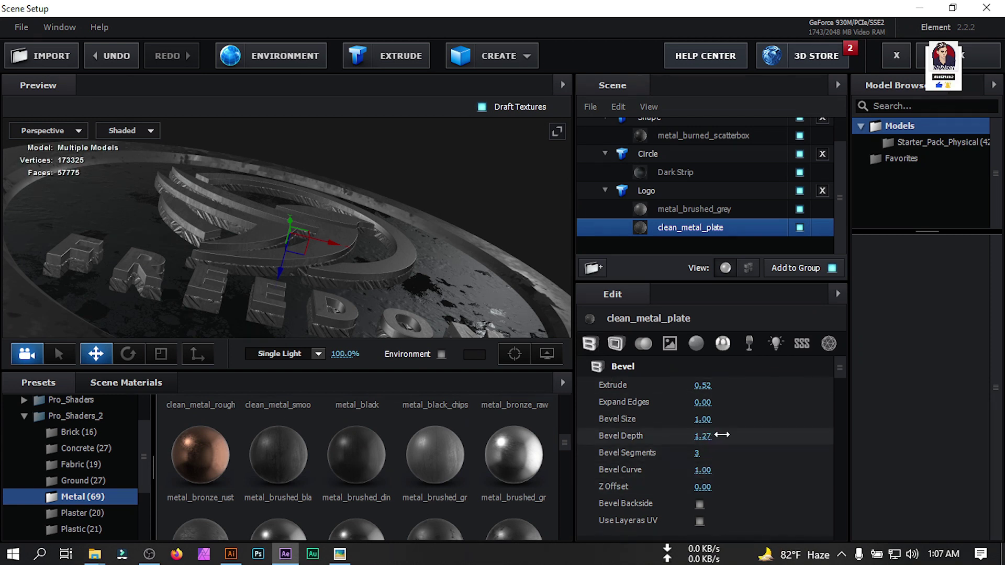
pyautogui.moveTo(722, 435); pyautogui.dragTo(759, 429)
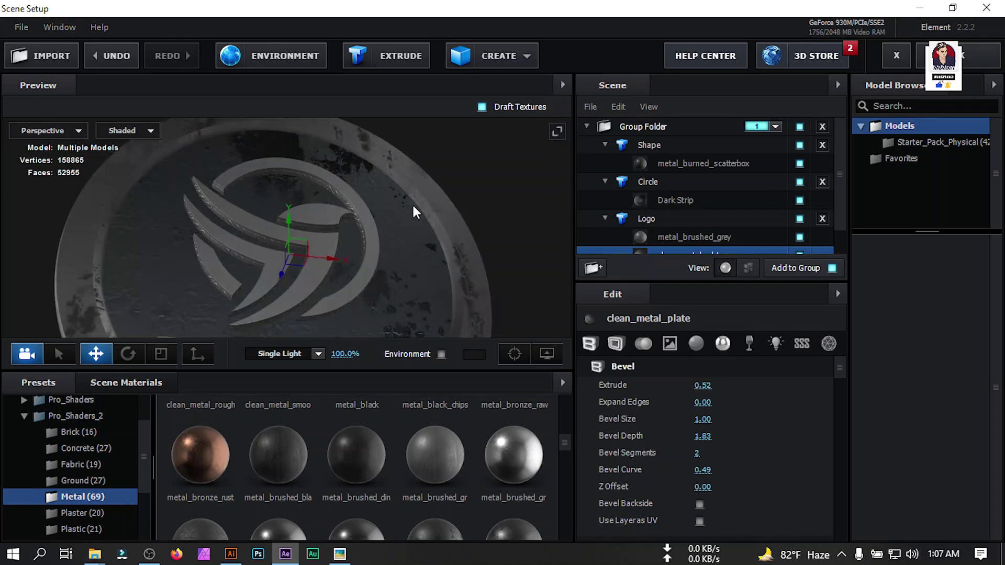
# - Create a plane model and set its XY size to 50 by 50
pyautogui.click(518, 57)
pyautogui.click(686, 89)
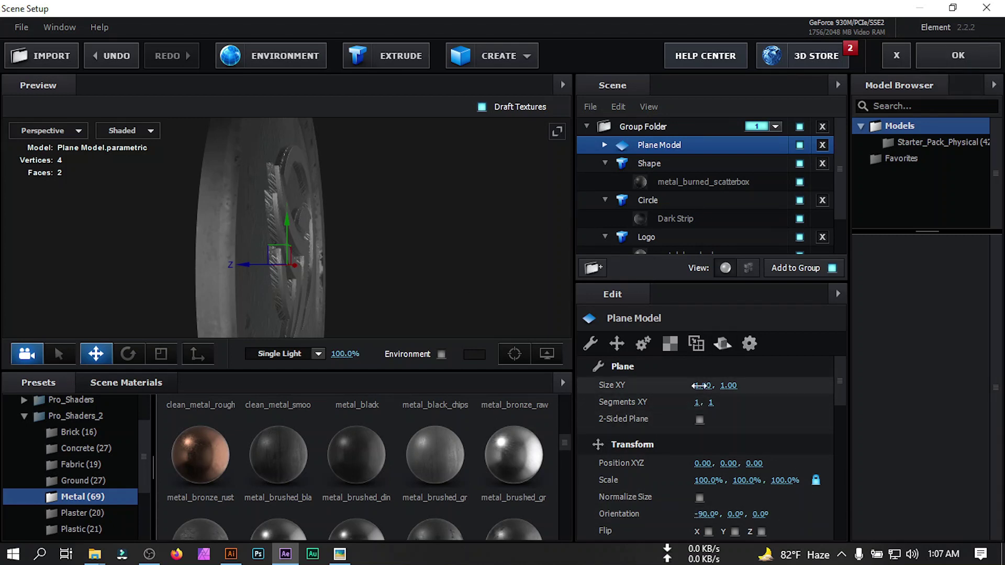
pyautogui.write('50')
pyautogui.press('Return')
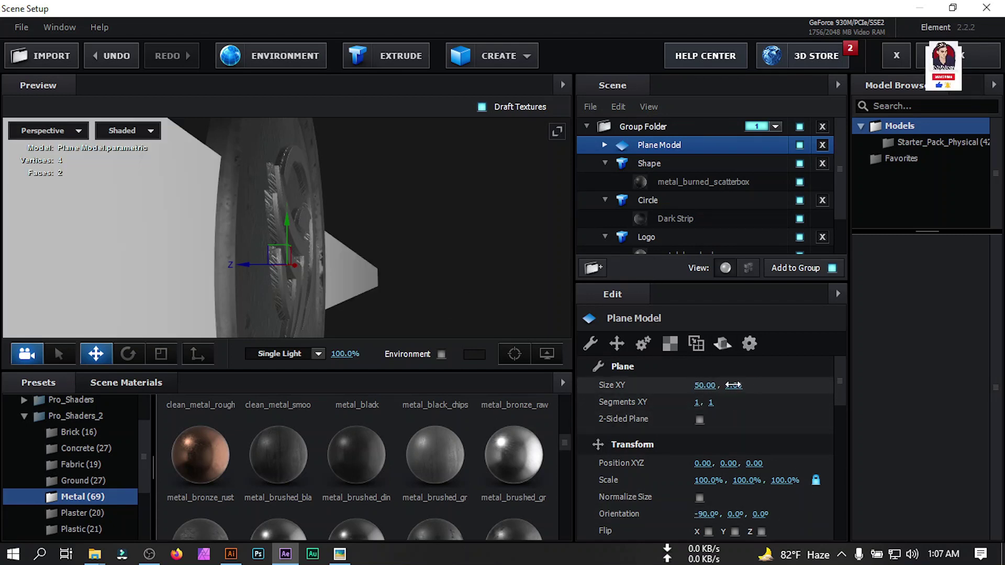
pyautogui.write('50')
pyautogui.press('Return')
# - Move the plane along its Z axis to 0.10, behind the circular backing
pyautogui.moveTo(236, 157); pyautogui.dragTo(438, 283)
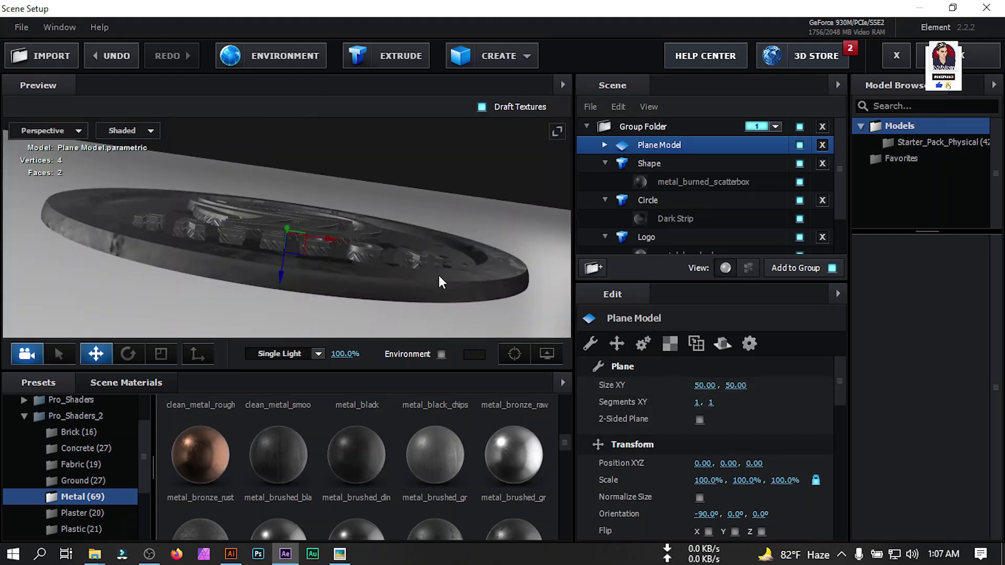
pyautogui.moveTo(281, 274); pyautogui.dragTo(282, 277)
pyautogui.moveTo(390, 218); pyautogui.dragTo(403, 262)
# - Apply the Black_Gloss preset from the Materials folder to the Plane Model
pyautogui.scroll(2, 73, 450)
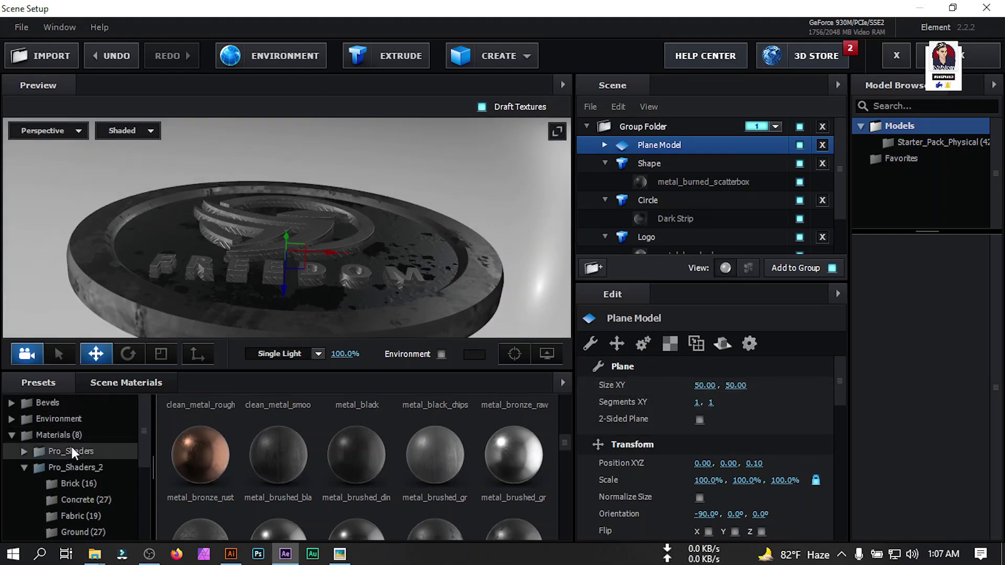
pyautogui.click(64, 433)
pyautogui.moveTo(428, 448); pyautogui.dragTo(694, 144)
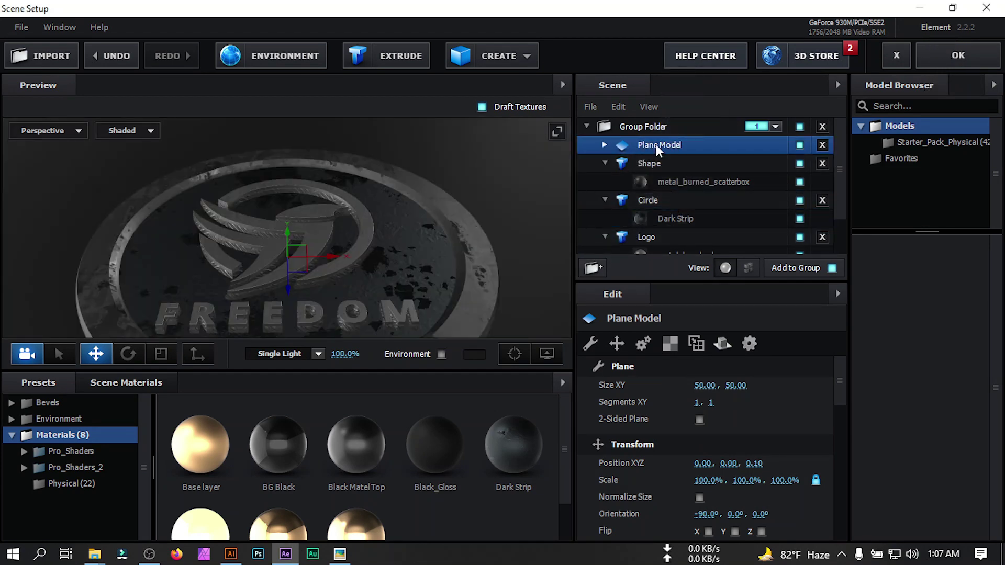
# - Set the Plane Model's reflect mode to Mirror Surface
pyautogui.rightClick(656, 147)
pyautogui.moveTo(722, 268)
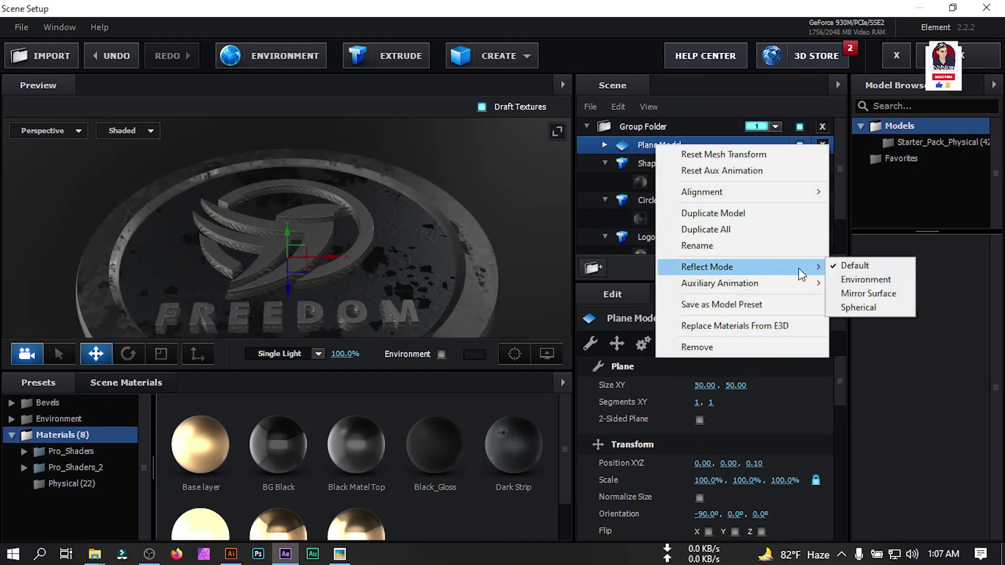
pyautogui.click(873, 293)
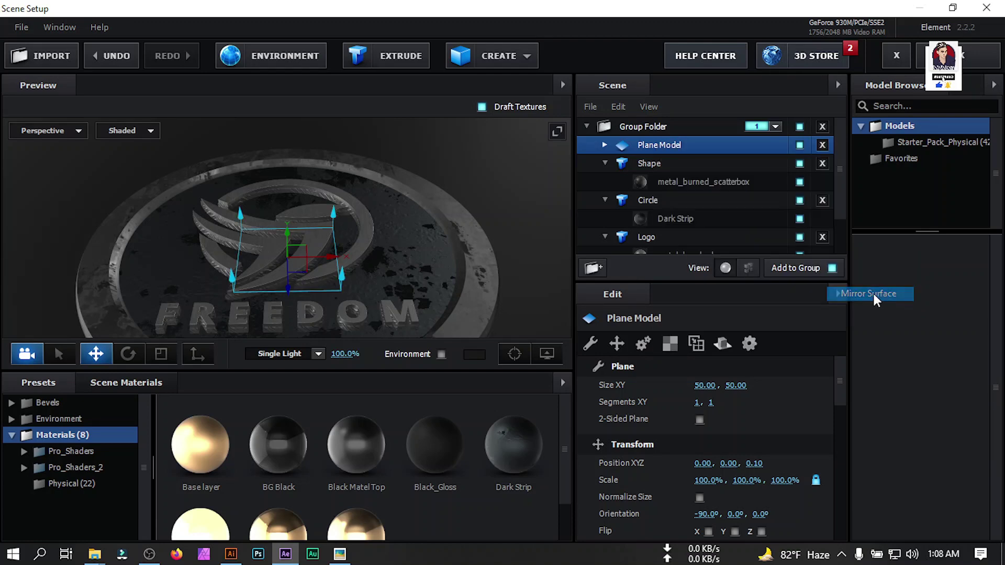
# - Set the Shape ring's reflect mode to Spherical
pyautogui.click(652, 162)
pyautogui.rightClick(652, 162)
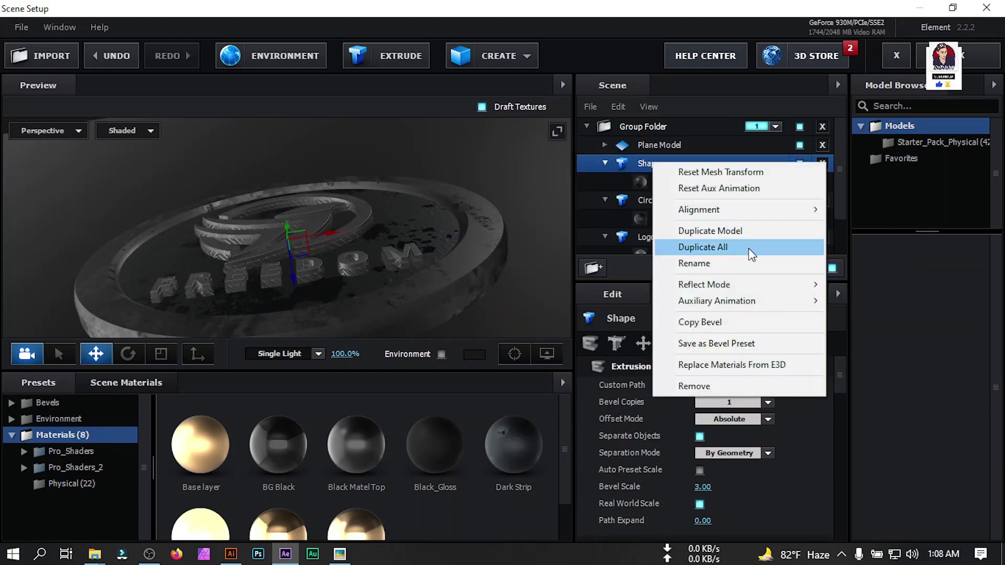
pyautogui.moveTo(734, 284)
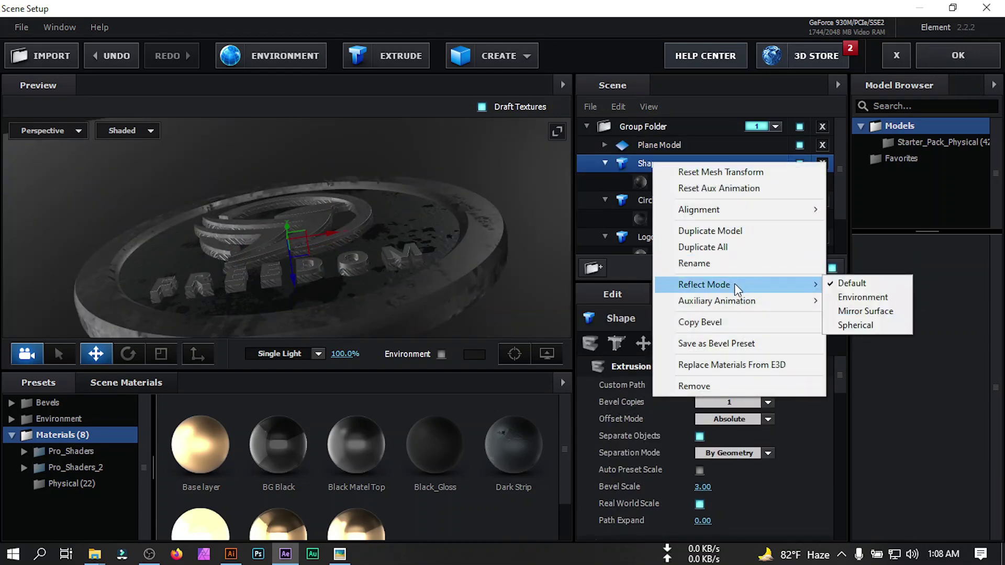
pyautogui.click(866, 325)
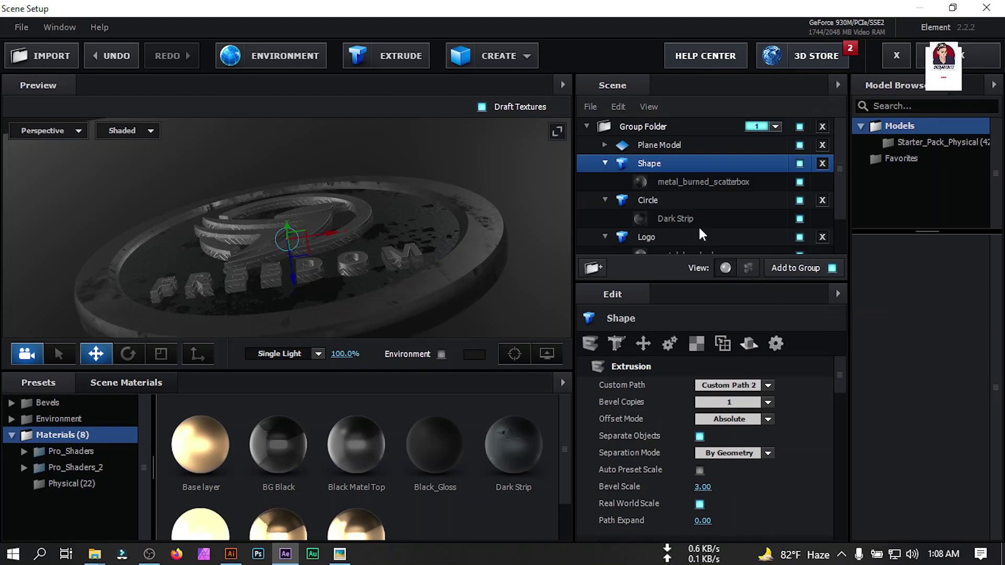
# - Set the Circle backing's reflect mode to Mirror Surface
pyautogui.click(652, 200)
pyautogui.scroll(-2, 652, 200)
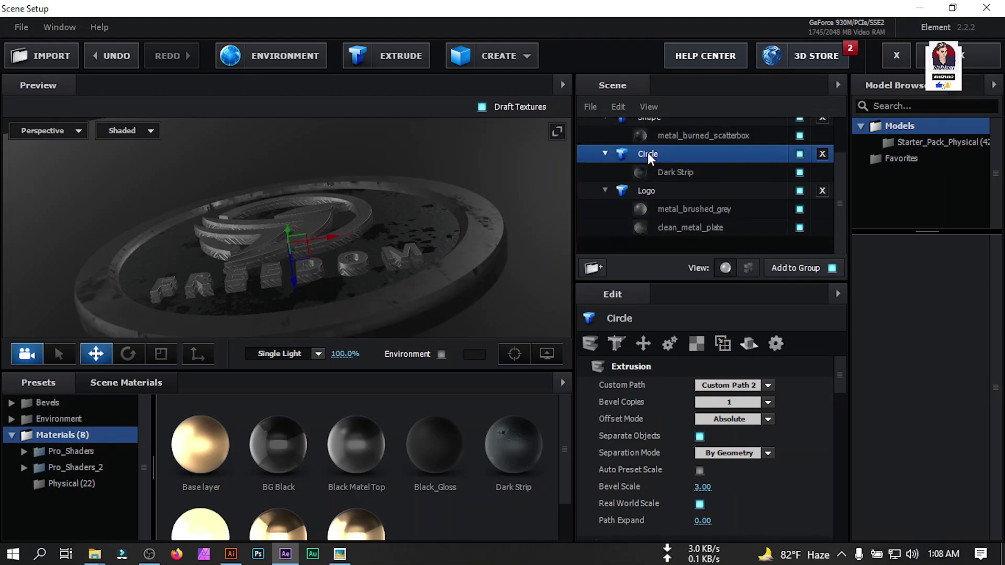
pyautogui.rightClick(648, 152)
pyautogui.moveTo(763, 276)
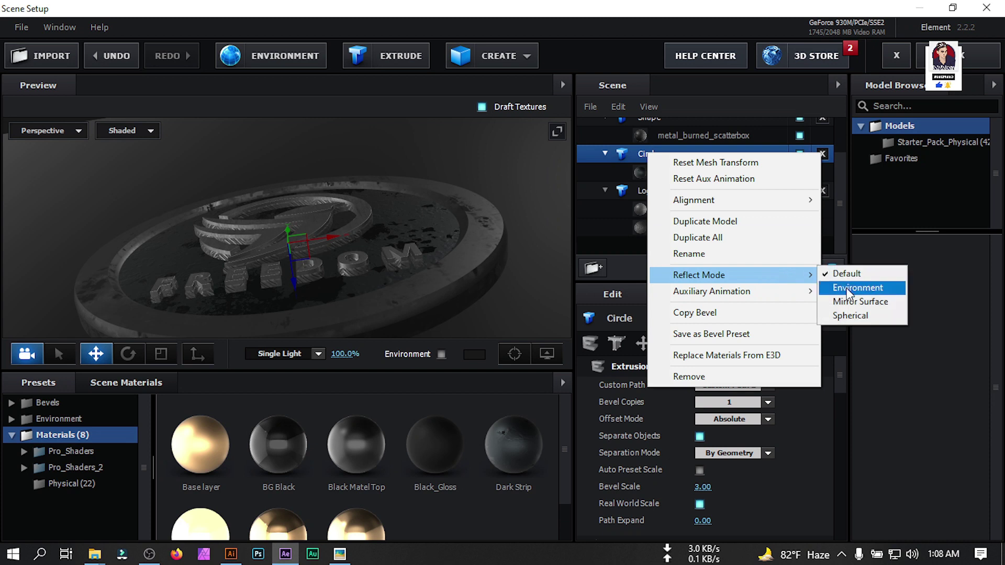
pyautogui.click(860, 303)
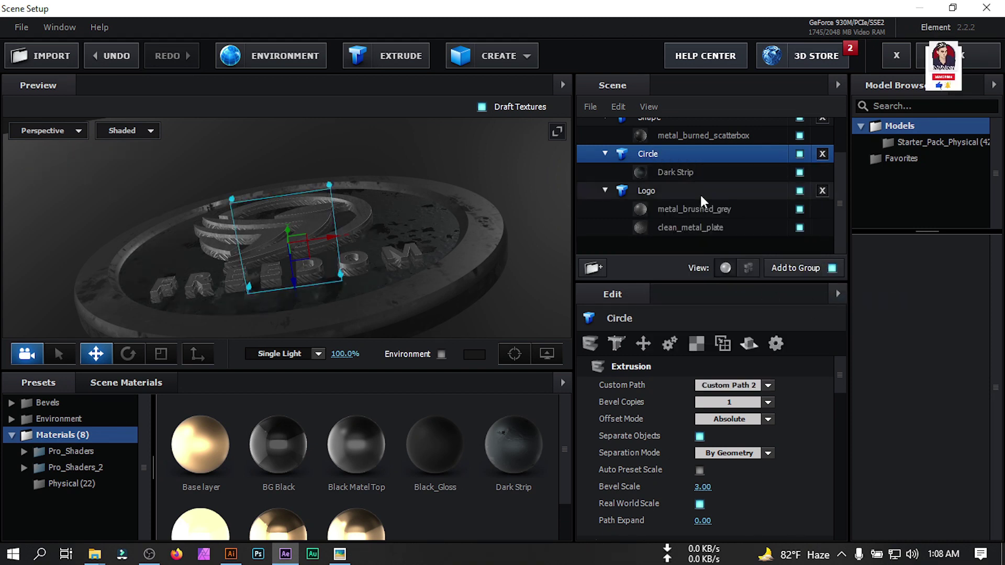
# - Set the Logo's reflect mode to Spherical
pyautogui.rightClick(652, 193)
pyautogui.moveTo(723, 313)
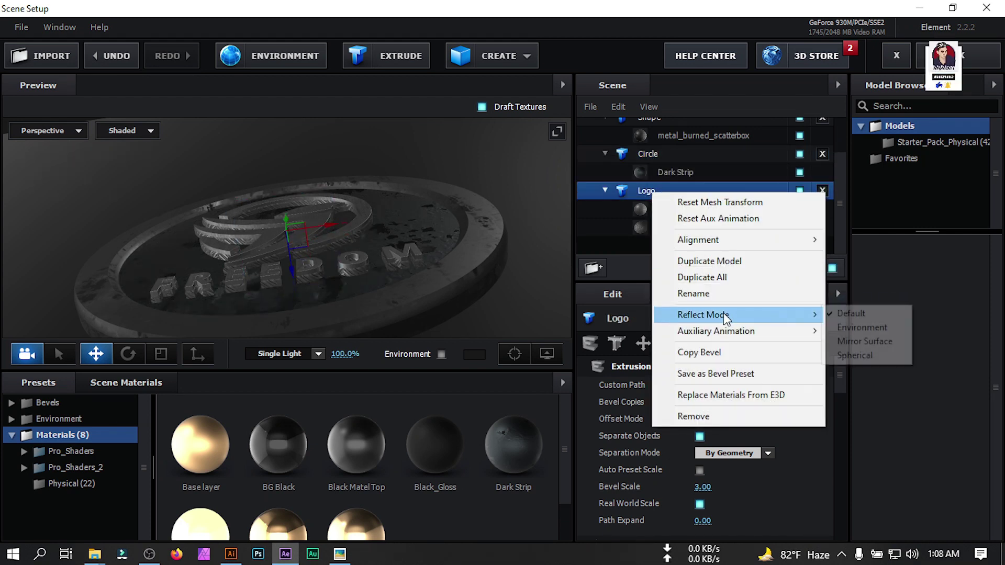
pyautogui.click(864, 341)
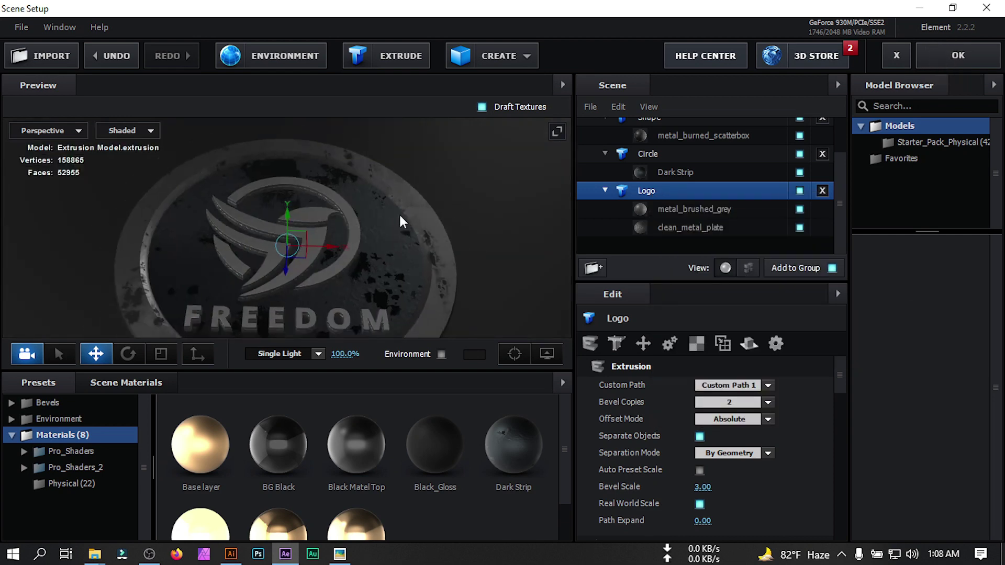
# - Switch the preview lighting to the Dramatic preset at 93% intensity
pyautogui.click(312, 353)
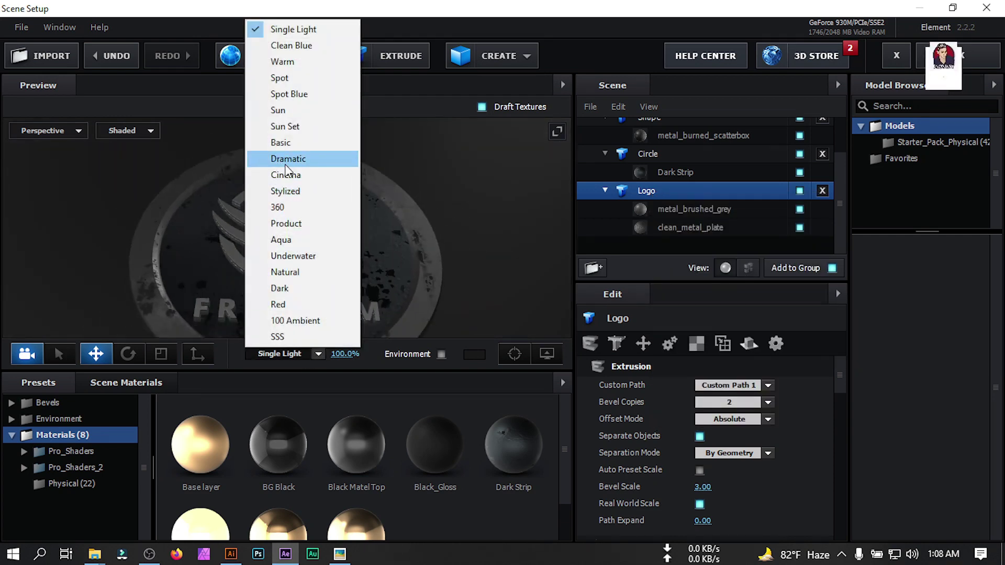
pyautogui.click(309, 159)
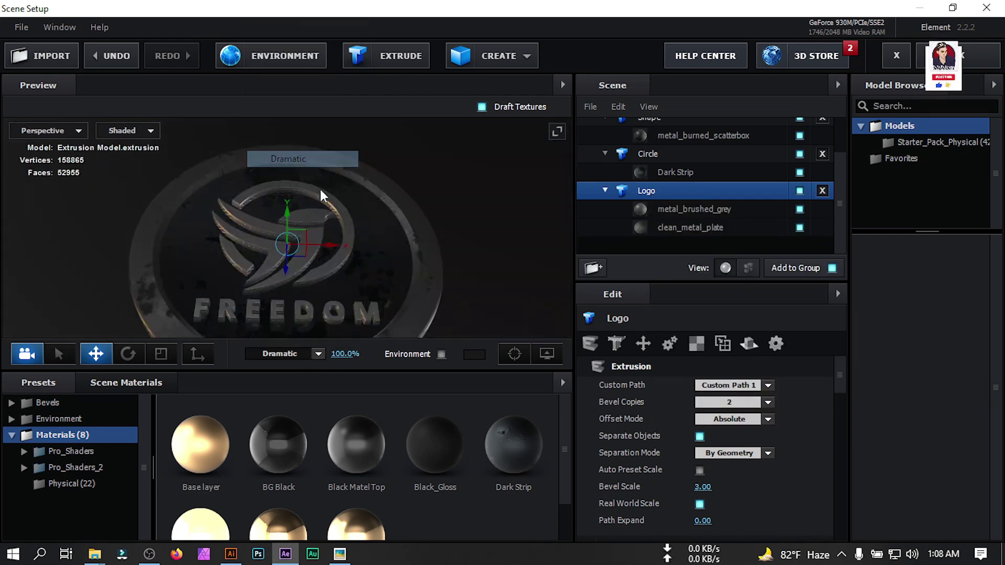
pyautogui.click(345, 358)
pyautogui.write('93')
pyautogui.press('Return')
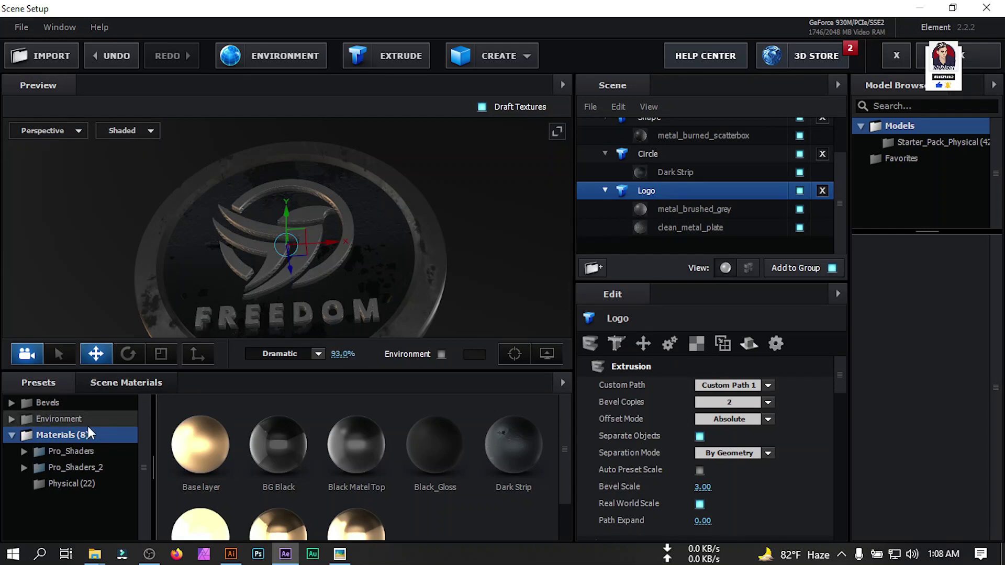
# - Look through the Basic_2K environment presets, and accept the scene setup to return to the main composition
pyautogui.click(70, 421)
pyautogui.click(68, 437)
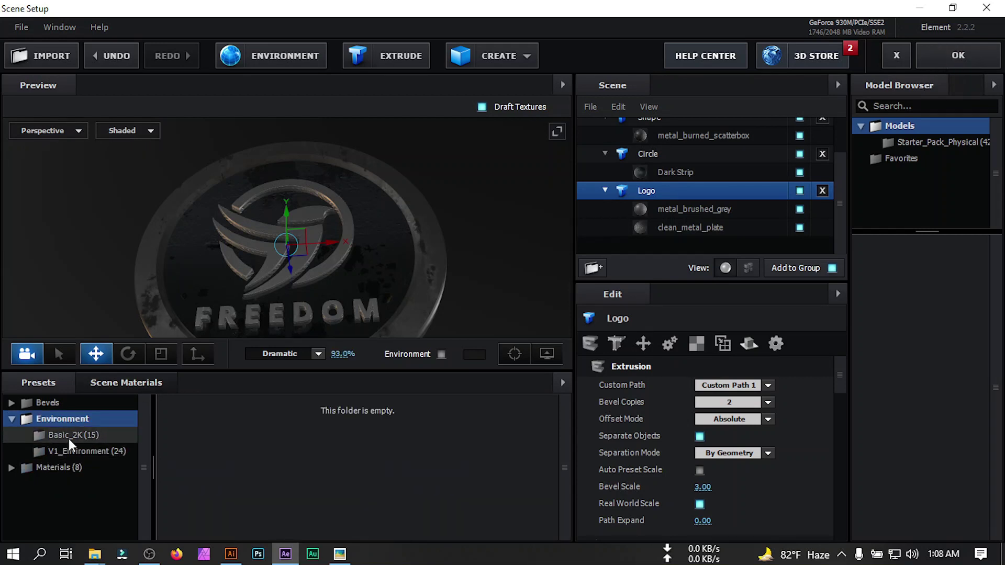
pyautogui.scroll(-3, 394, 462)
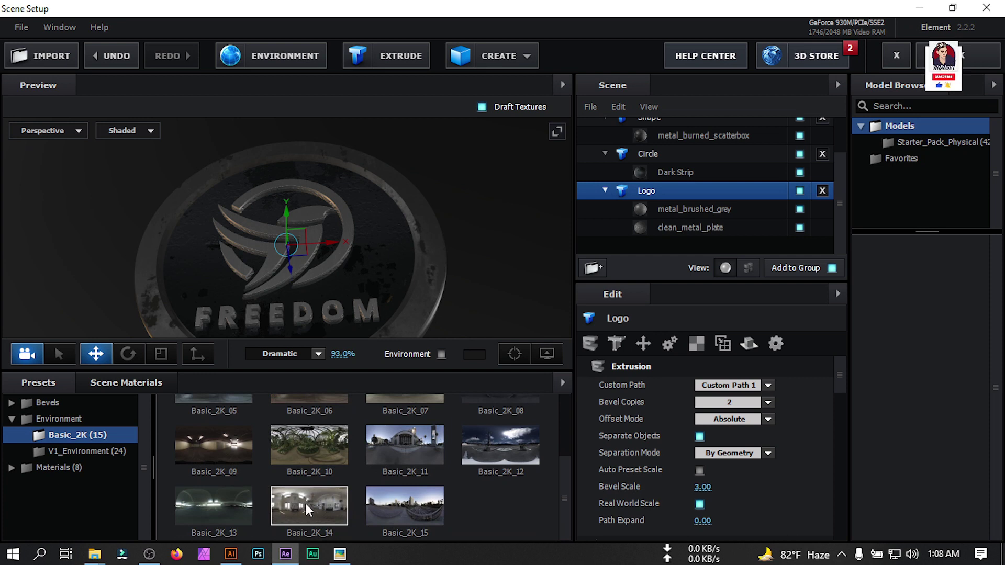
pyautogui.moveTo(340, 251); pyautogui.dragTo(390, 212)
pyautogui.scroll(3, 406, 234)
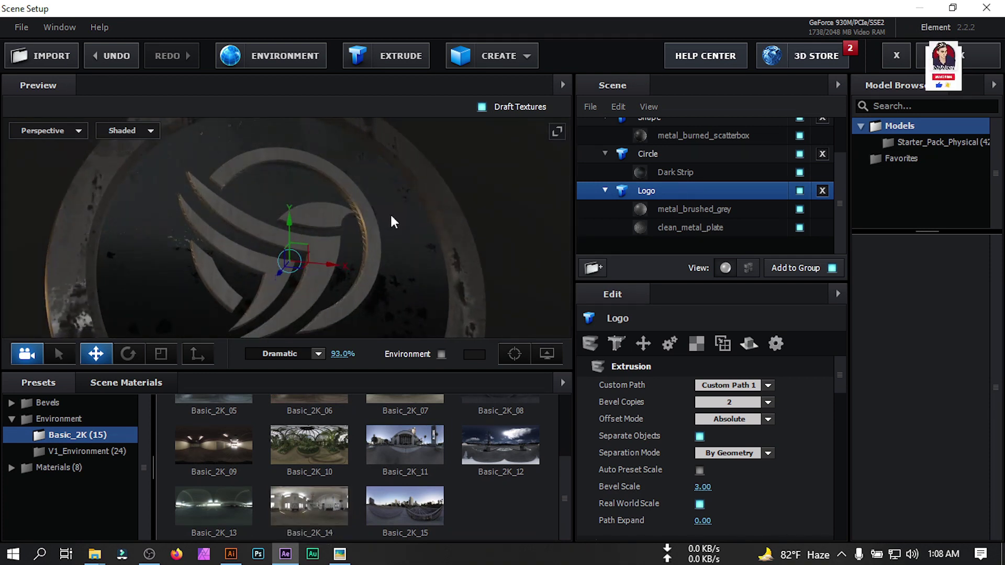
pyautogui.click(948, 57)
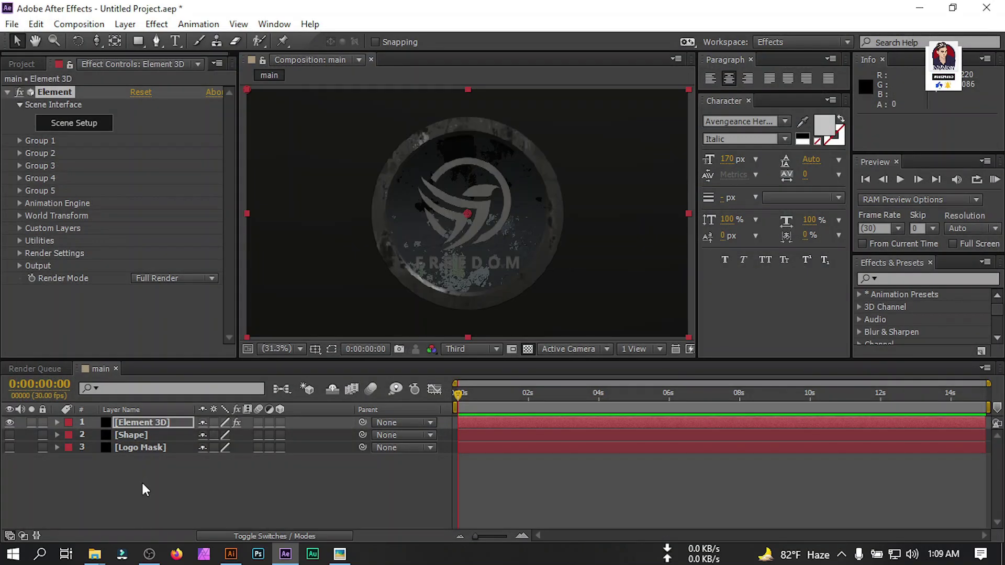
# - Create a new 1920 × 1080 px black solid layer named Flare
pyautogui.rightClick(142, 481)
pyautogui.moveTo(212, 331)
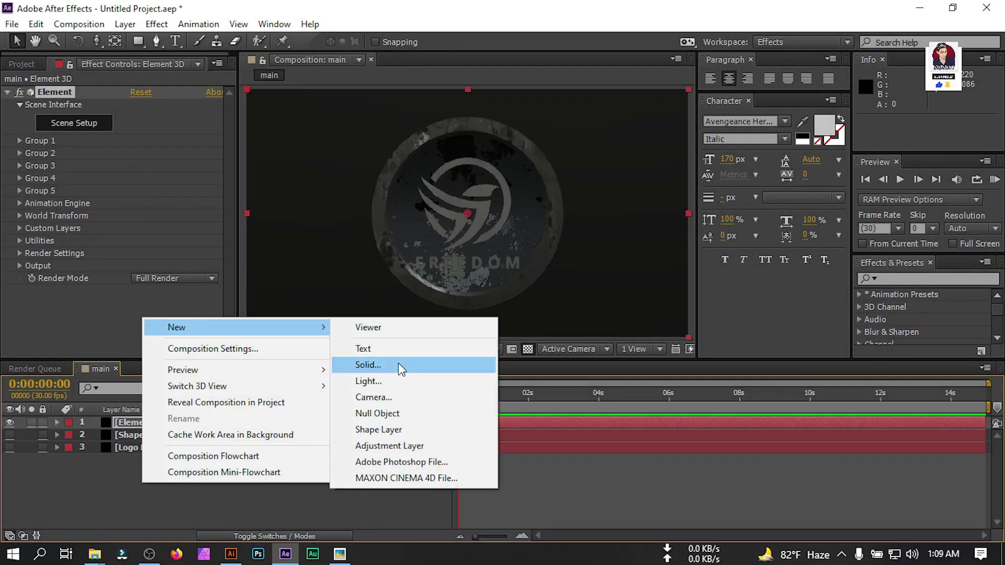
pyautogui.click(368, 365)
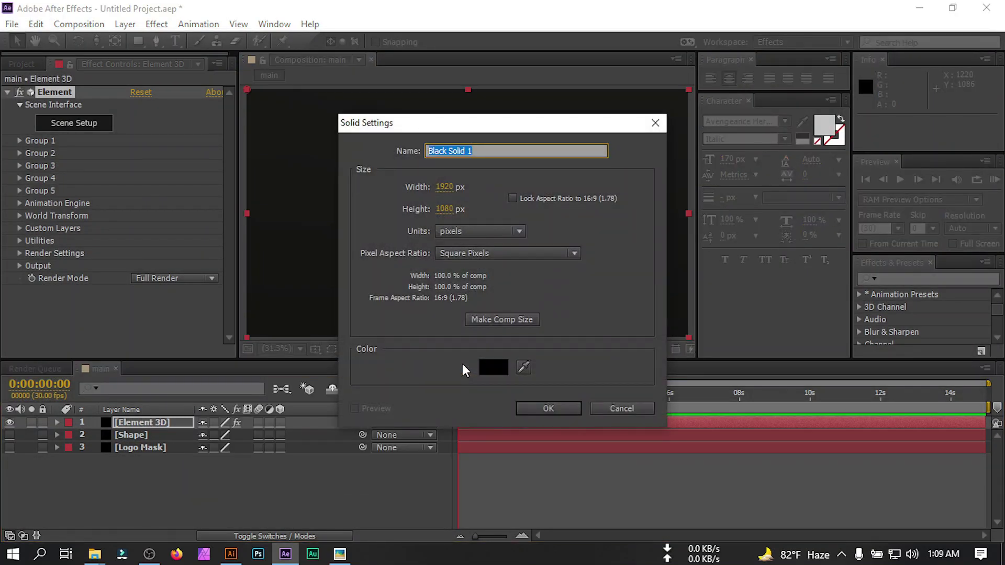
pyautogui.write('Flare')
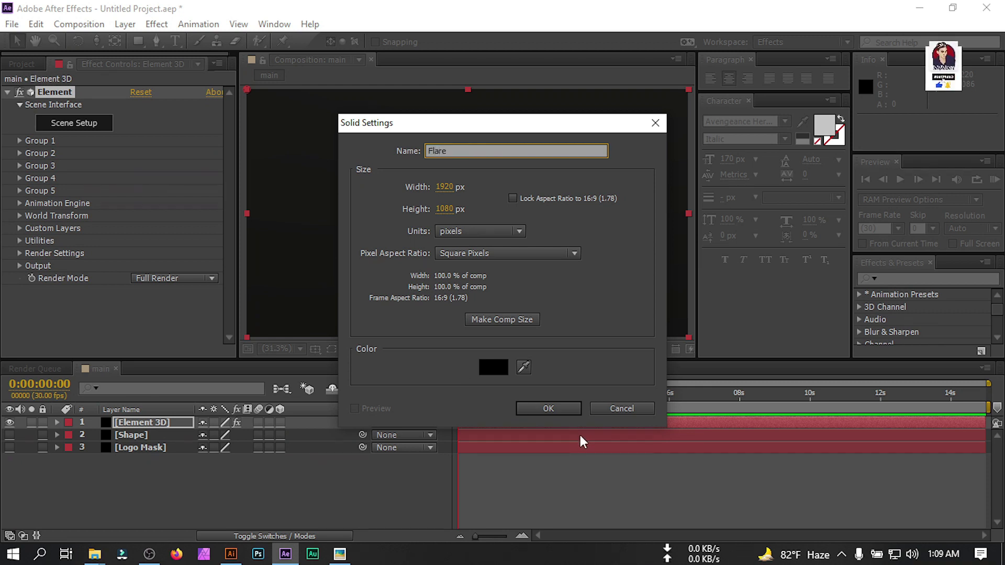
pyautogui.click(541, 411)
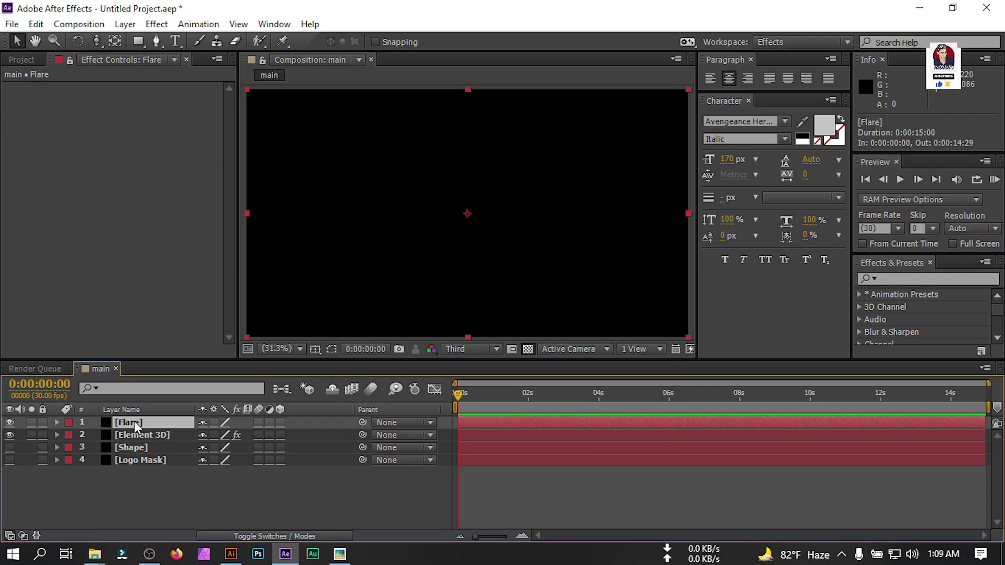
# - Apply the Lens Flare effect to the Flare layer and set its lens type to 105mm Prime
pyautogui.hotkey('ctrl', 'space')
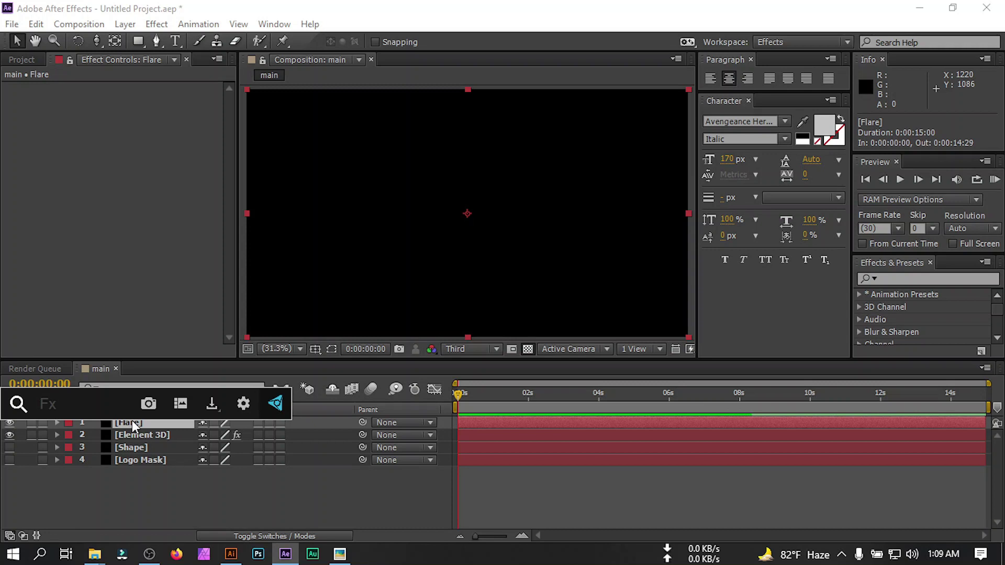
pyautogui.write('fla')
pyautogui.click(69, 420)
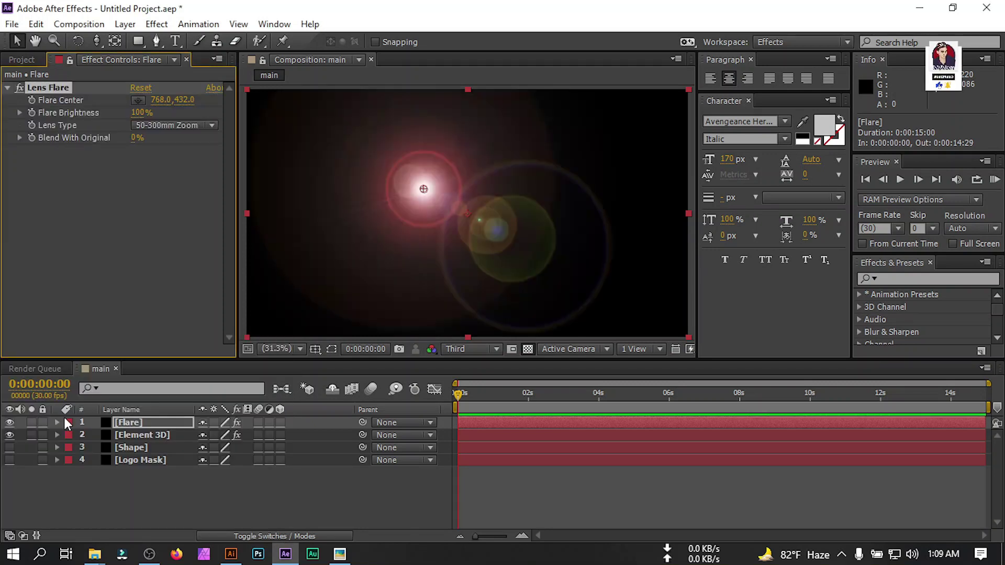
pyautogui.click(152, 126)
pyautogui.click(187, 156)
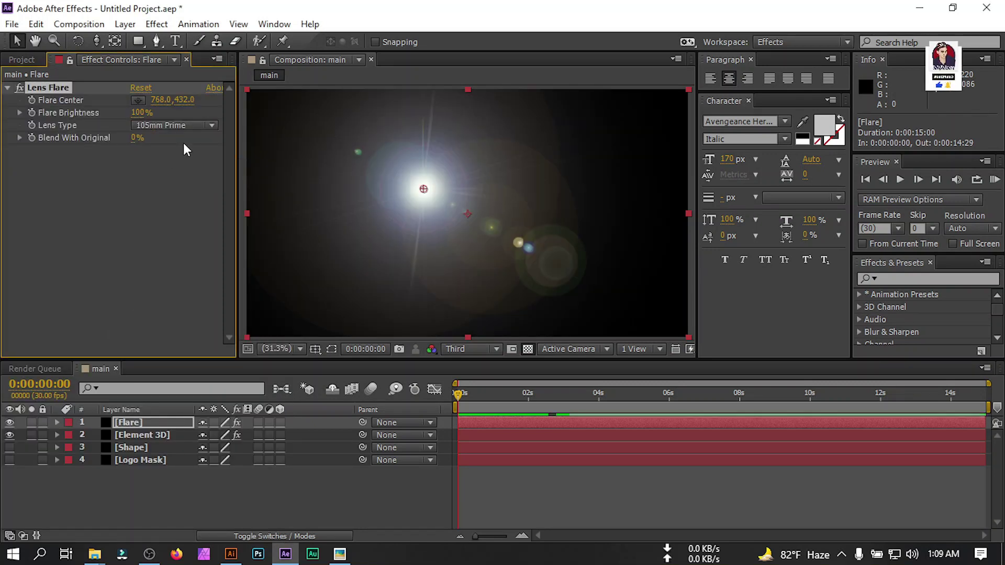
pyautogui.hotkey('ctrl', 'z')
pyautogui.click(158, 125)
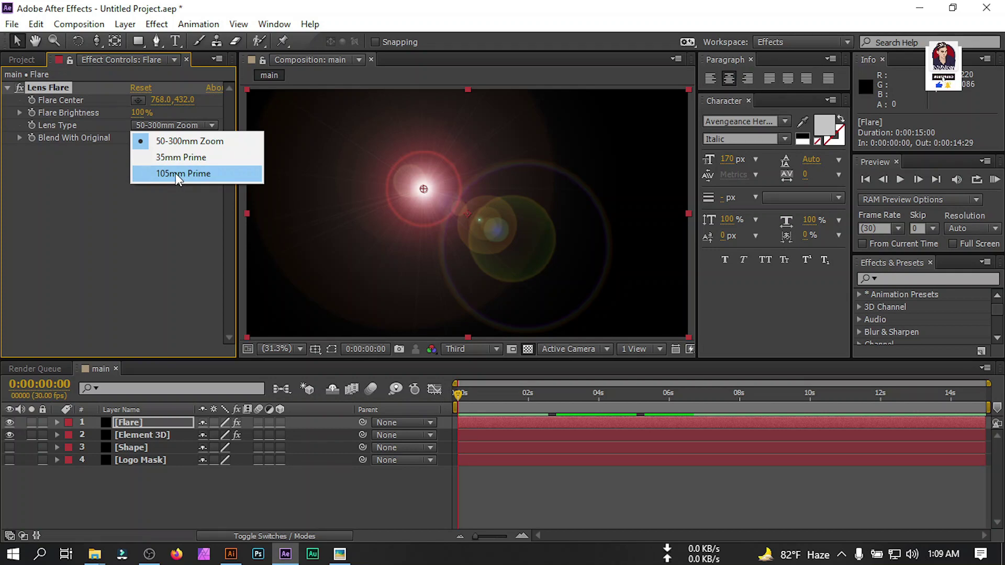
pyautogui.click(175, 174)
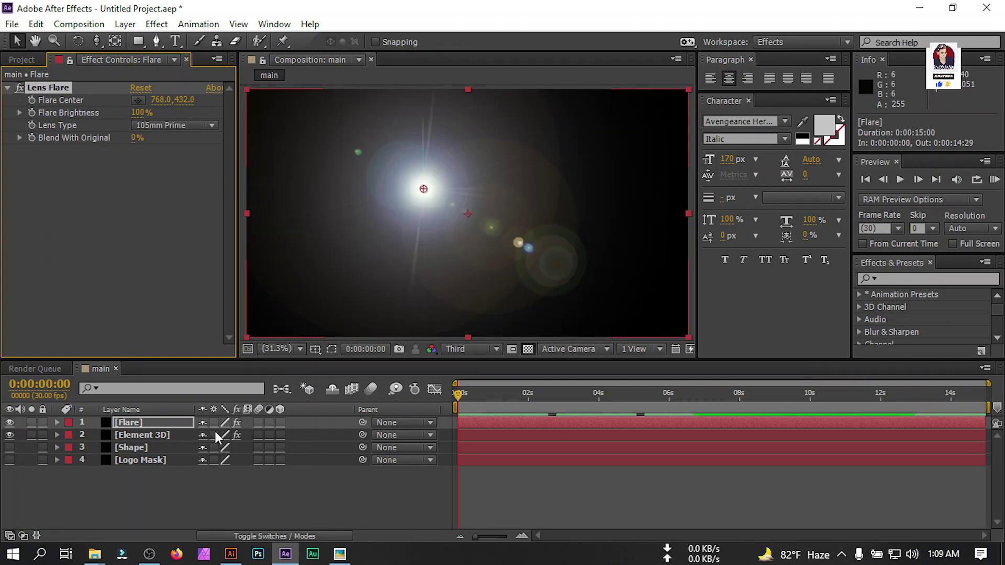
# - Set the Flare layer's blending mode to Screen
pyautogui.press('F4')
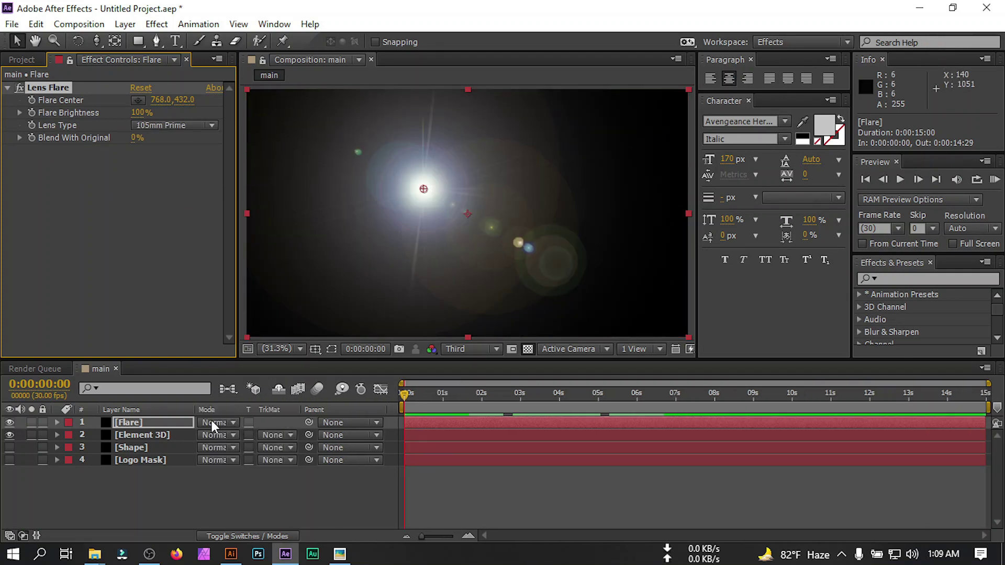
pyautogui.click(212, 422)
pyautogui.click(282, 247)
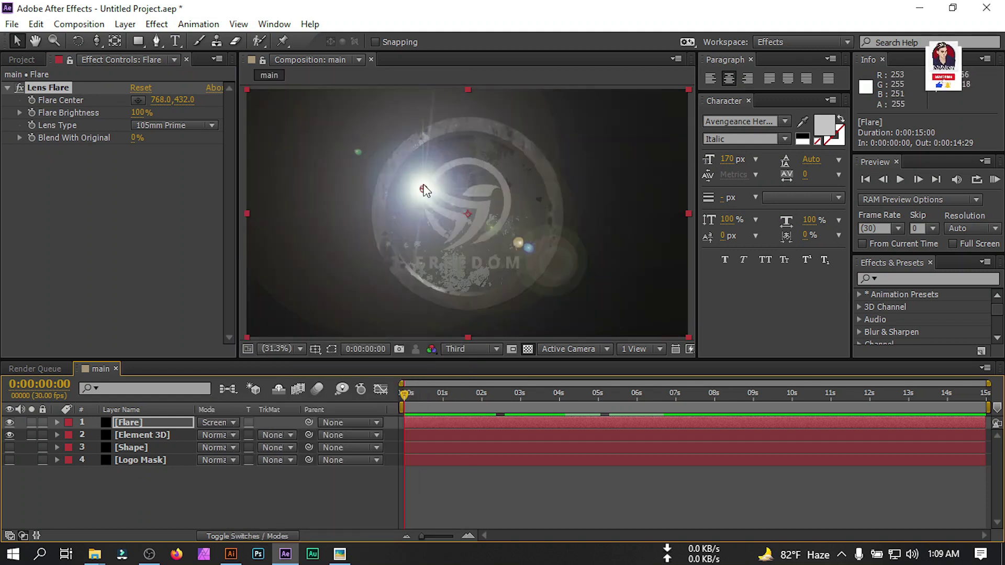
# - Move the flare center to the circle's upper-left edge, about 659, 263, and set the flare brightness to 37%
pyautogui.moveTo(424, 190); pyautogui.dragTo(399, 152)
pyautogui.click(139, 112)
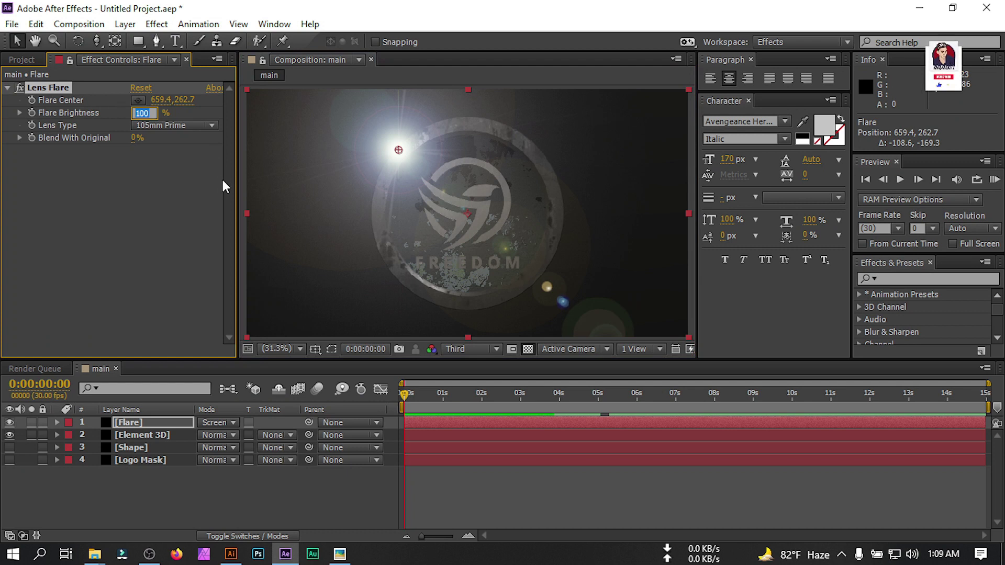
pyautogui.write('37')
pyautogui.press('Return')
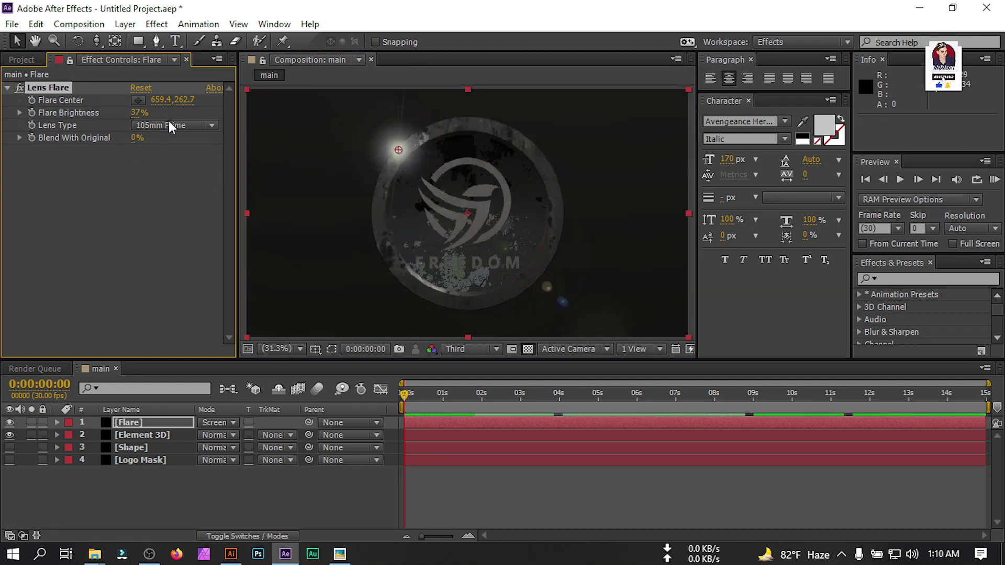
# - Turn the Flare layer into a 3D layer
pyautogui.click(130, 491)
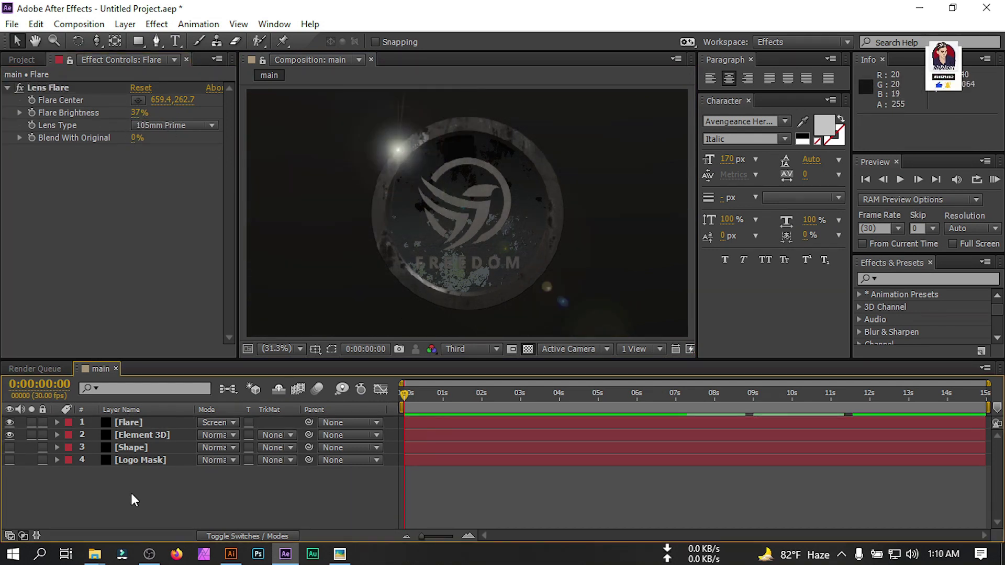
pyautogui.rightClick(137, 492)
pyautogui.click(141, 425)
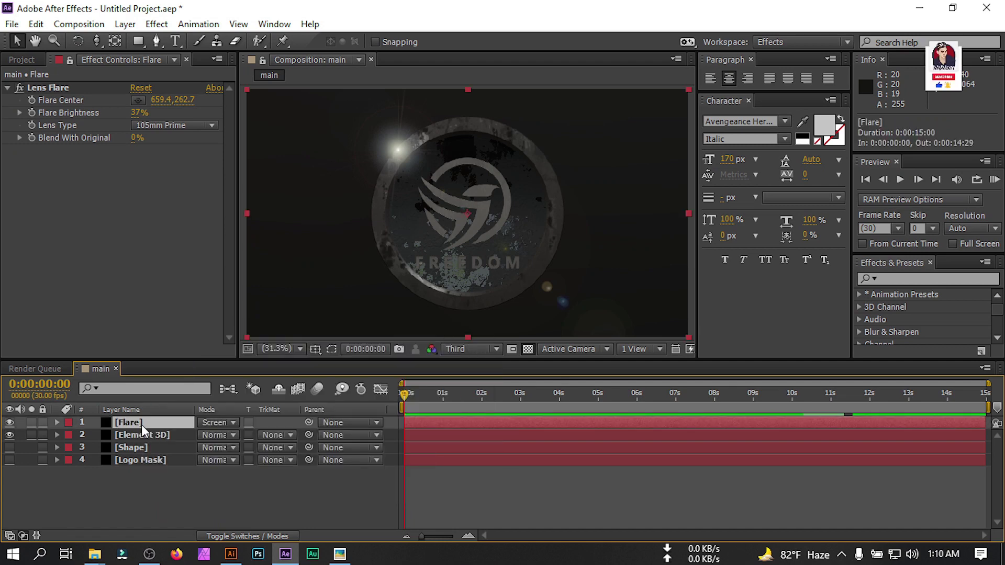
pyautogui.press('F4')
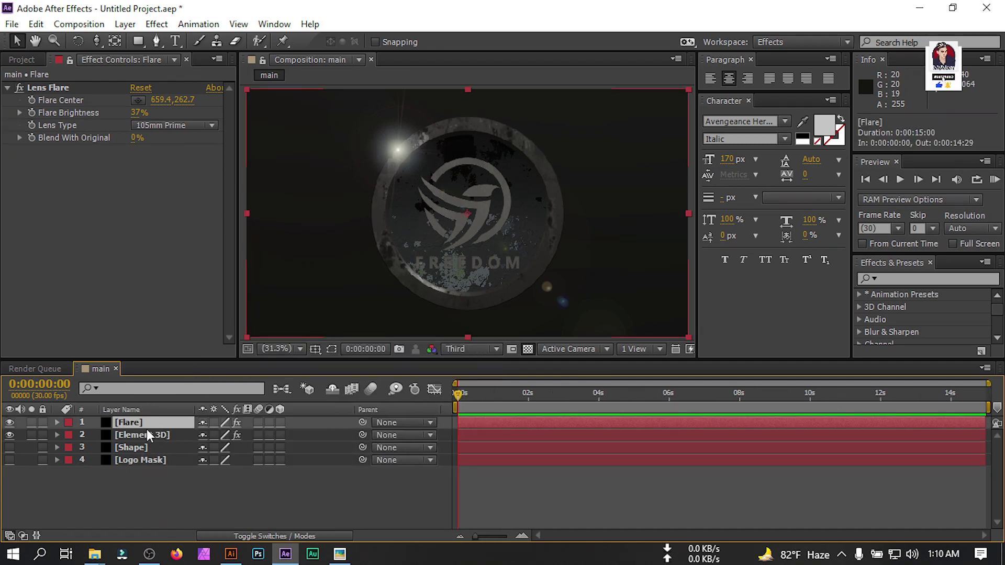
pyautogui.click(280, 422)
# - Add a new camera layer to the composition with the default settings
pyautogui.rightClick(157, 505)
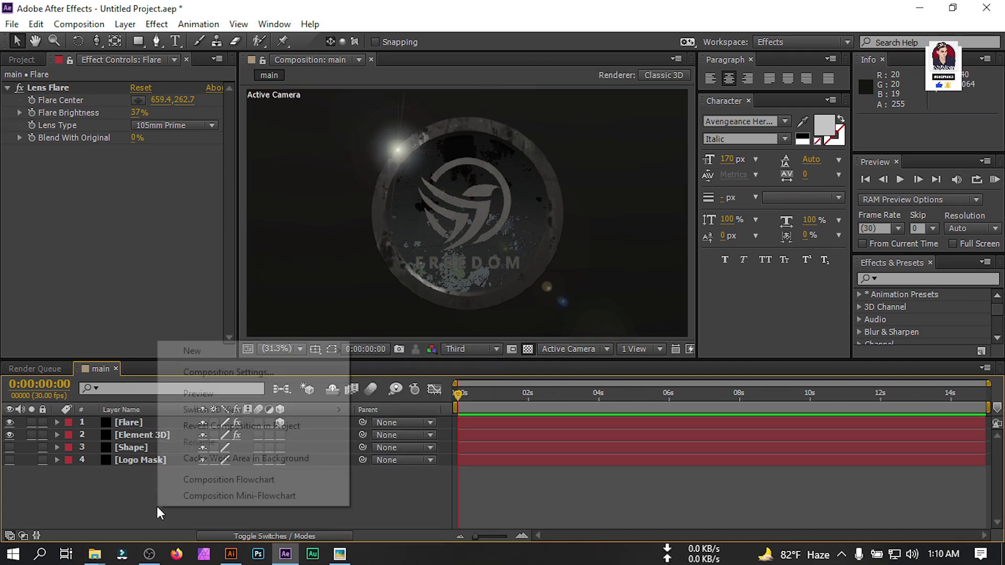
pyautogui.moveTo(273, 351)
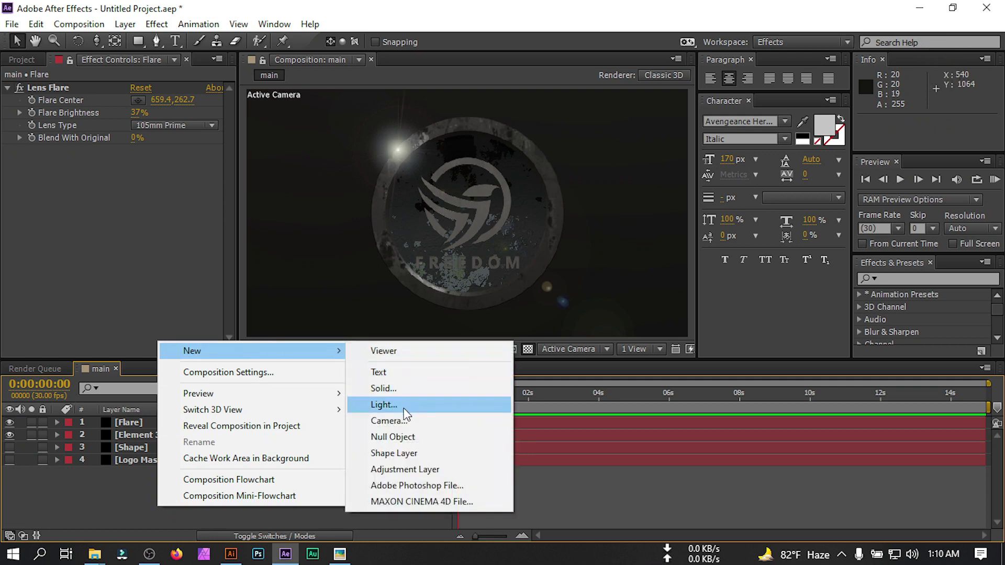
pyautogui.click(389, 421)
pyautogui.press('Return')
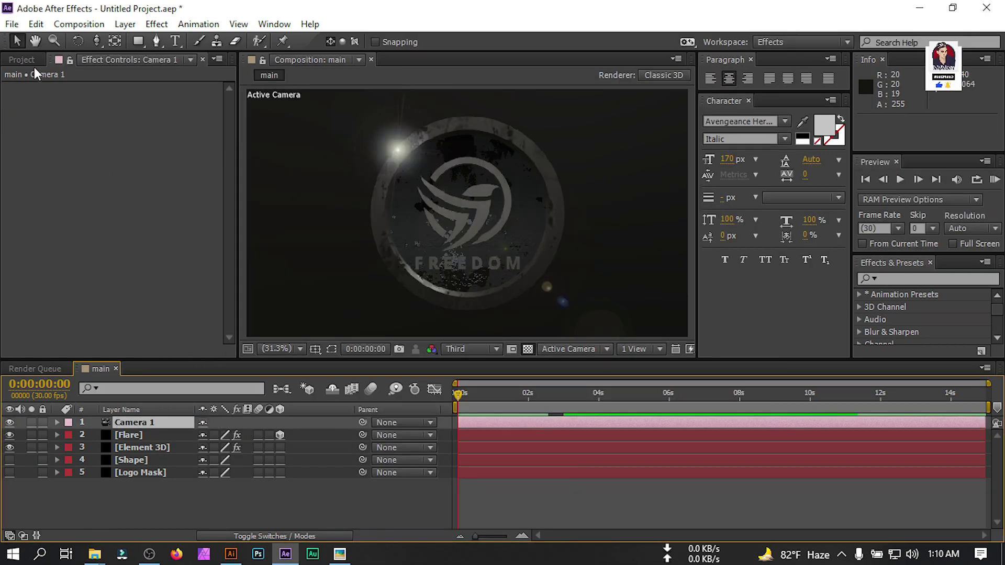
# - Import Impact_Energy_Logo.wav from the footages folder and place it as the lowest layer of the main composition
pyautogui.click(24, 59)
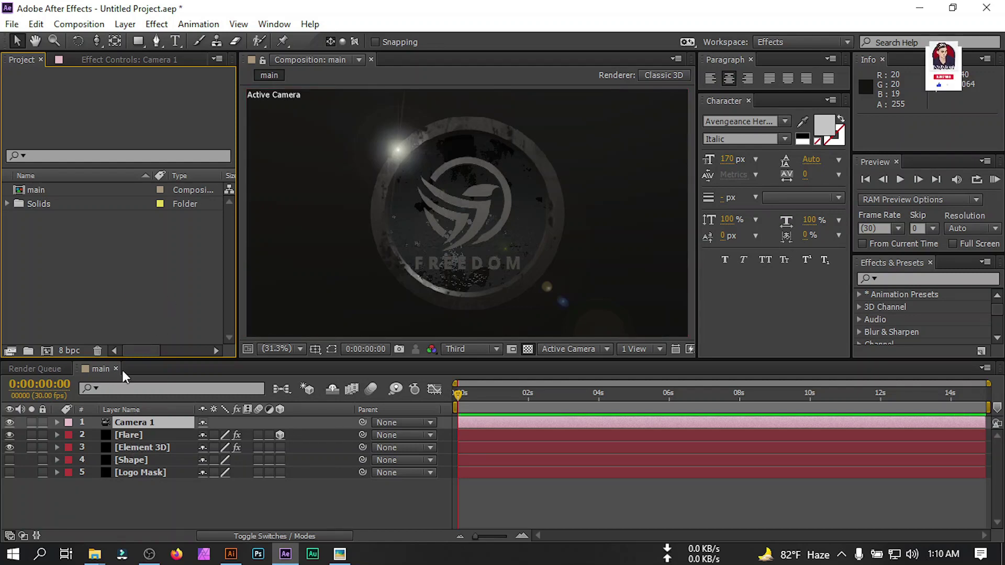
pyautogui.hotkey('alt', 'Tab')
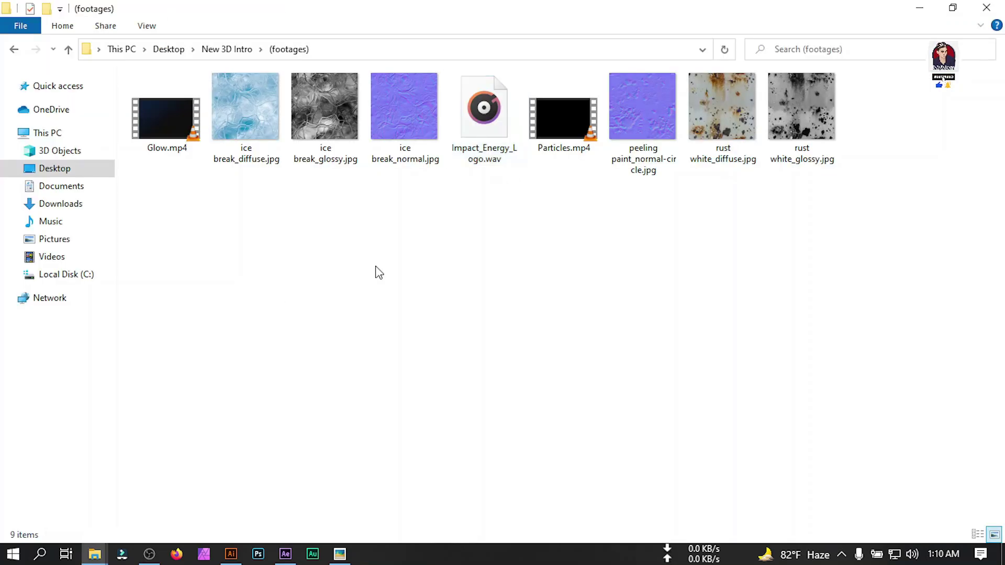
pyautogui.moveTo(484, 115); pyautogui.dragTo(63, 256)
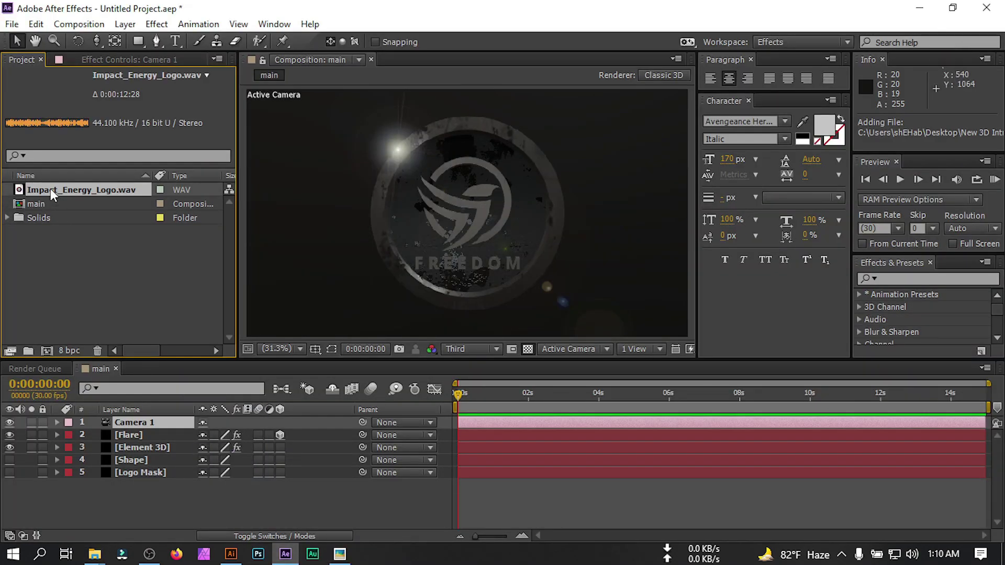
pyautogui.moveTo(50, 188); pyautogui.dragTo(115, 487)
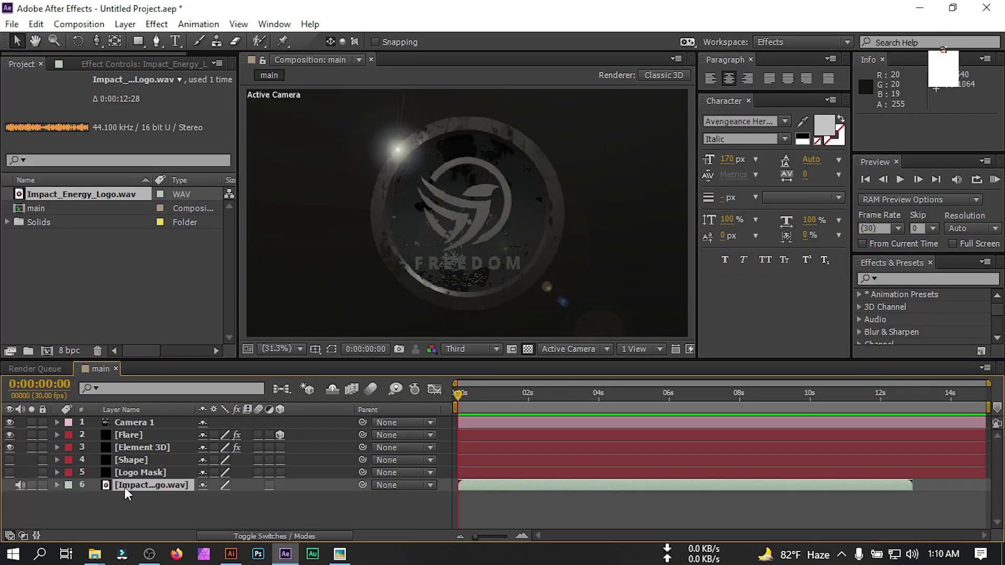
# - Show the audio layer's waveform and move the current time to its first strong peak at 0:00:01:28
pyautogui.press('l')
pyautogui.press('l')
pyautogui.scroll(-2, 578, 484)
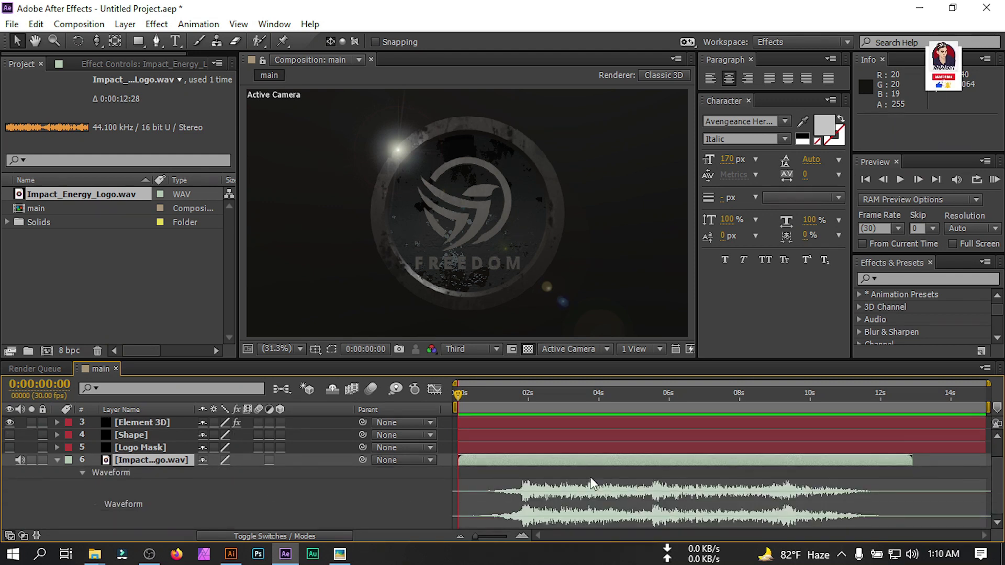
pyautogui.click(525, 402)
pyautogui.scroll(2, 148, 428)
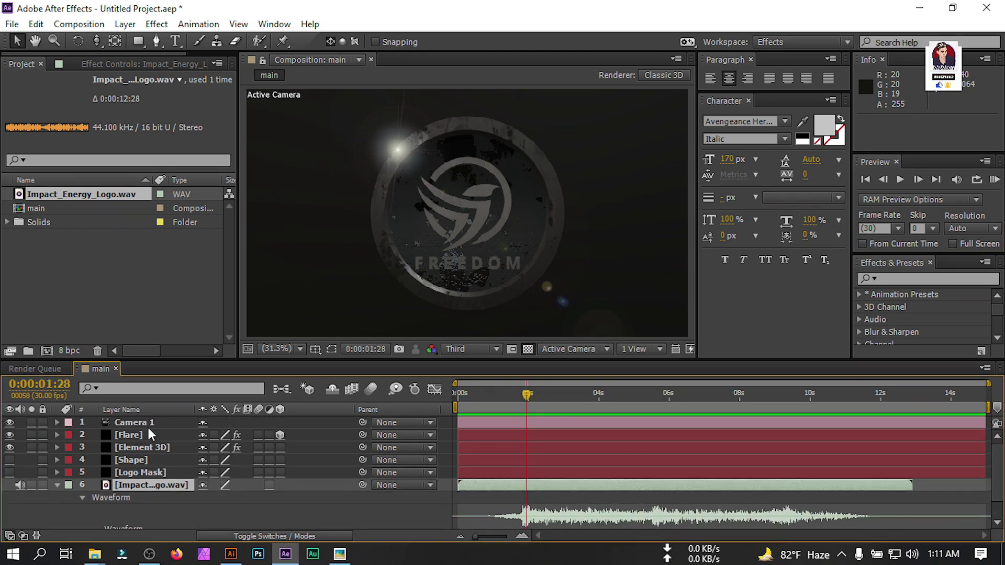
# - Orbit and dolly Camera 1 into a low close-up of the logo at 0:00:01:28, and keyframe its Point of Interest and Position
pyautogui.click(140, 422)
pyautogui.moveTo(96, 40); pyautogui.dragTo(153, 55)
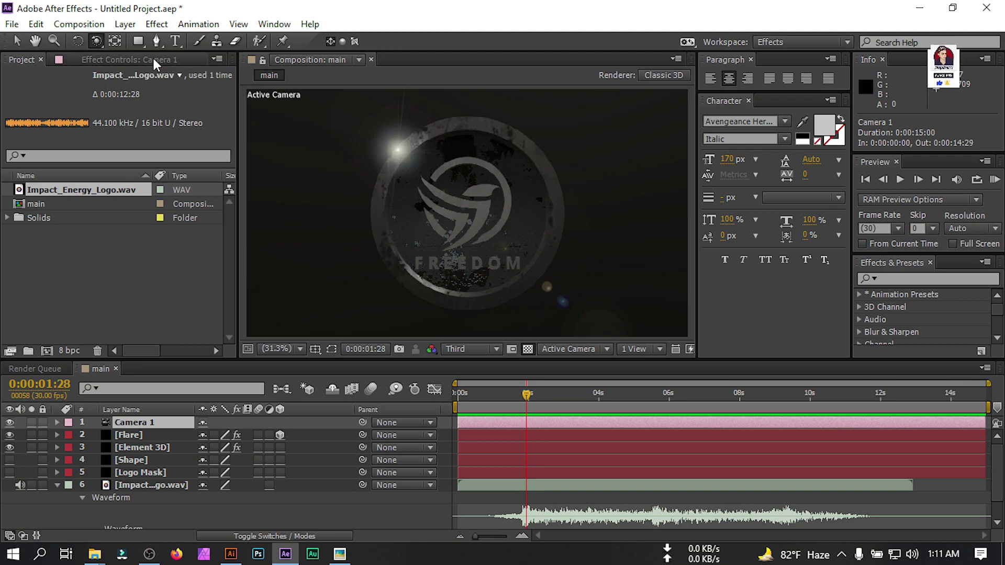
pyautogui.moveTo(490, 232); pyautogui.dragTo(491, 178)
pyautogui.moveTo(97, 41); pyautogui.dragTo(154, 90)
pyautogui.moveTo(479, 249); pyautogui.dragTo(479, 142)
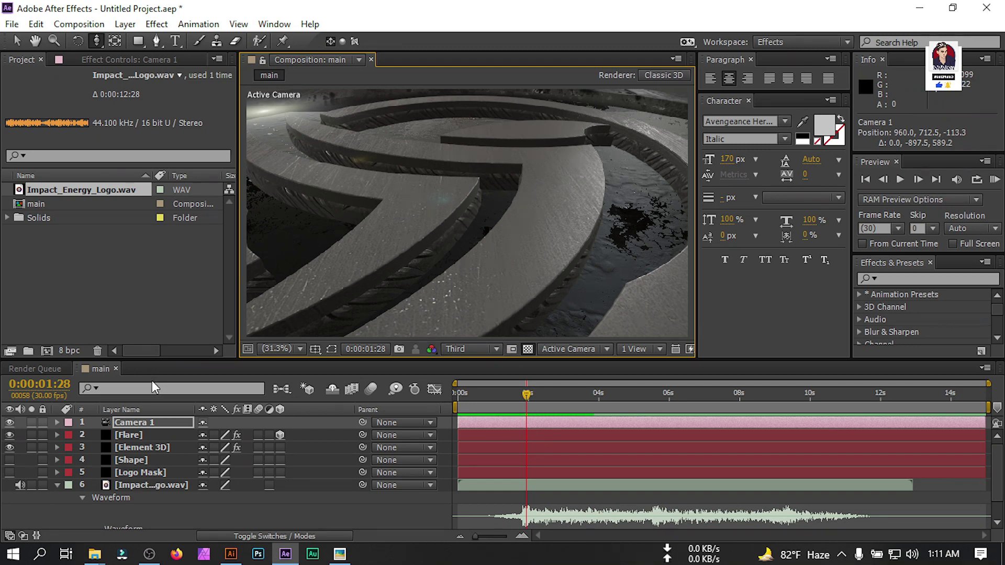
pyautogui.press('u')
pyautogui.moveTo(95, 435); pyautogui.dragTo(96, 447)
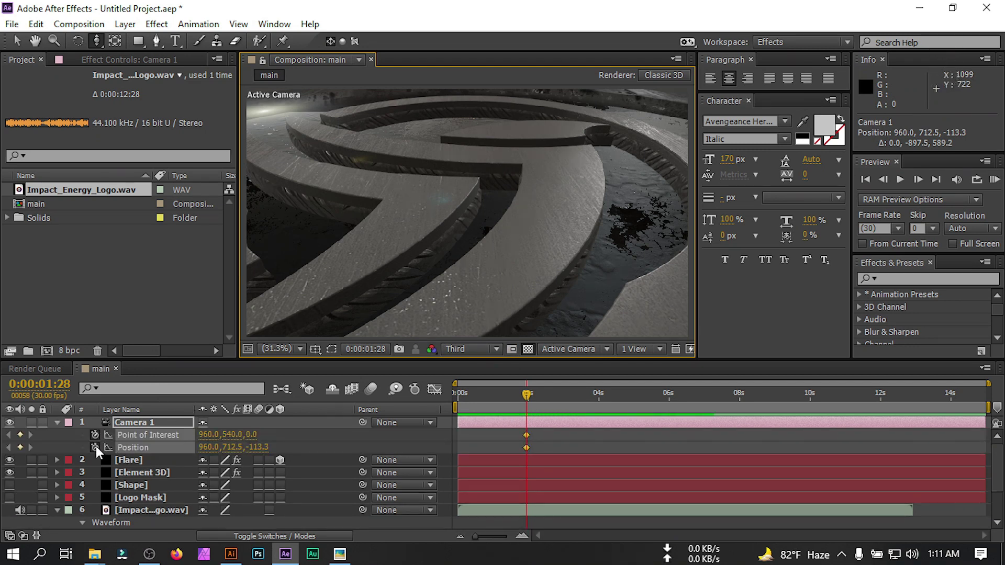
# - At 0:00:00:00, track and dolly Camera 1 to frame the FREEDOM lettering below the logo, position about 953, 830, -102
pyautogui.moveTo(528, 396); pyautogui.dragTo(480, 408)
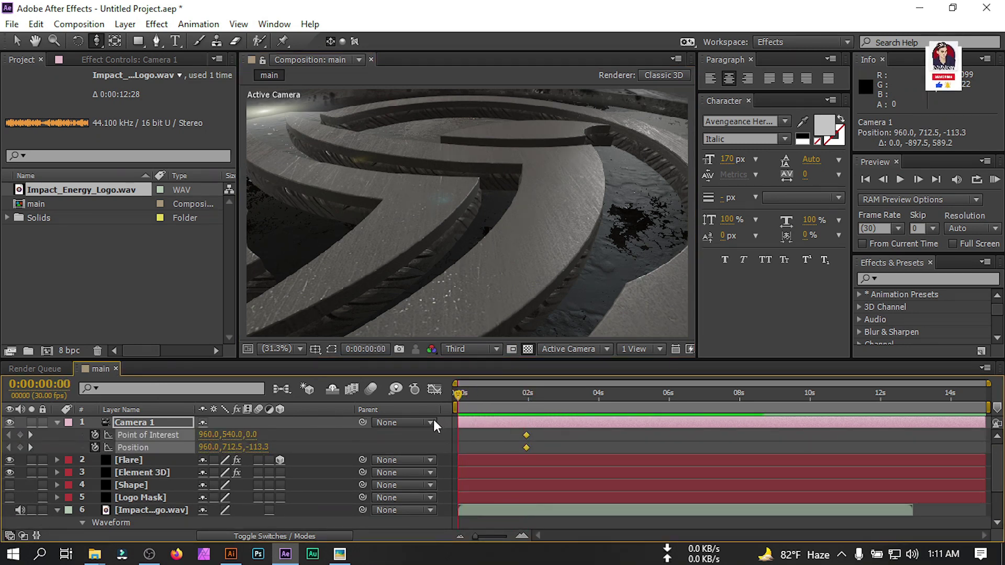
pyautogui.moveTo(97, 40); pyautogui.dragTo(142, 77)
pyautogui.moveTo(454, 167); pyautogui.dragTo(461, 123)
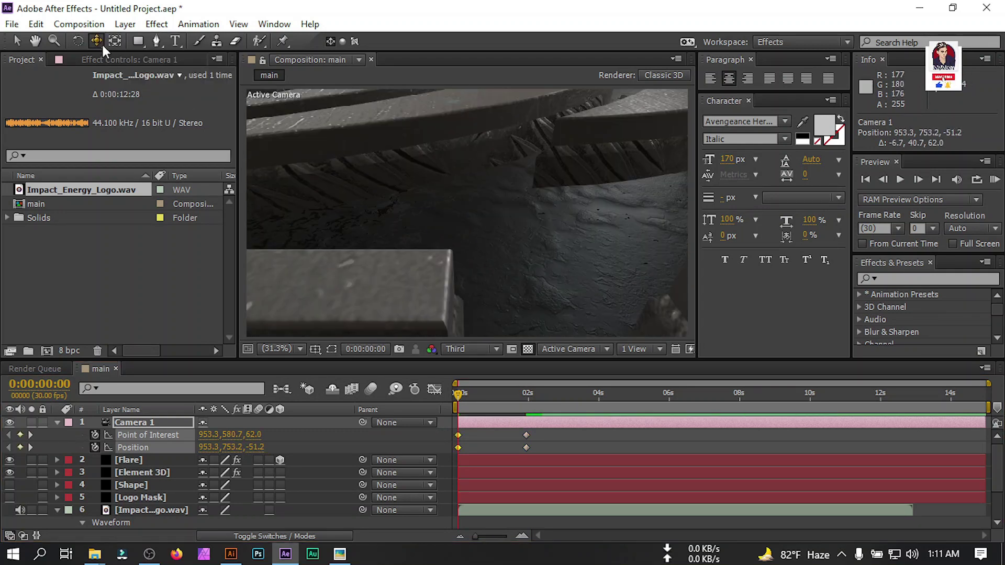
pyautogui.moveTo(102, 42); pyautogui.dragTo(141, 86)
pyautogui.moveTo(495, 162); pyautogui.dragTo(492, 204)
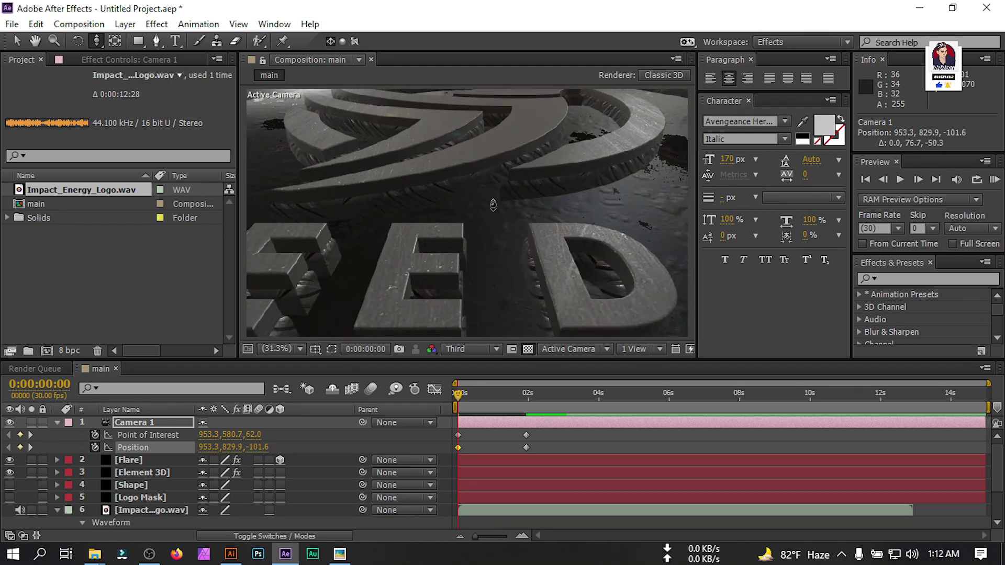
# - At the 0:00:01:28 camera keyframe, move the Flare layer's flare center outward to about 614, 241
pyautogui.press('k')
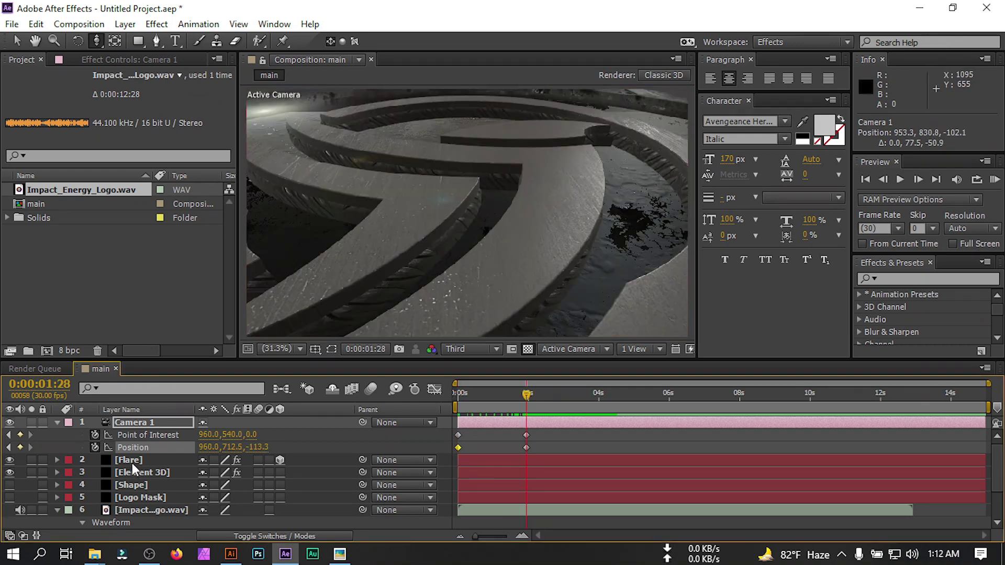
pyautogui.click(131, 461)
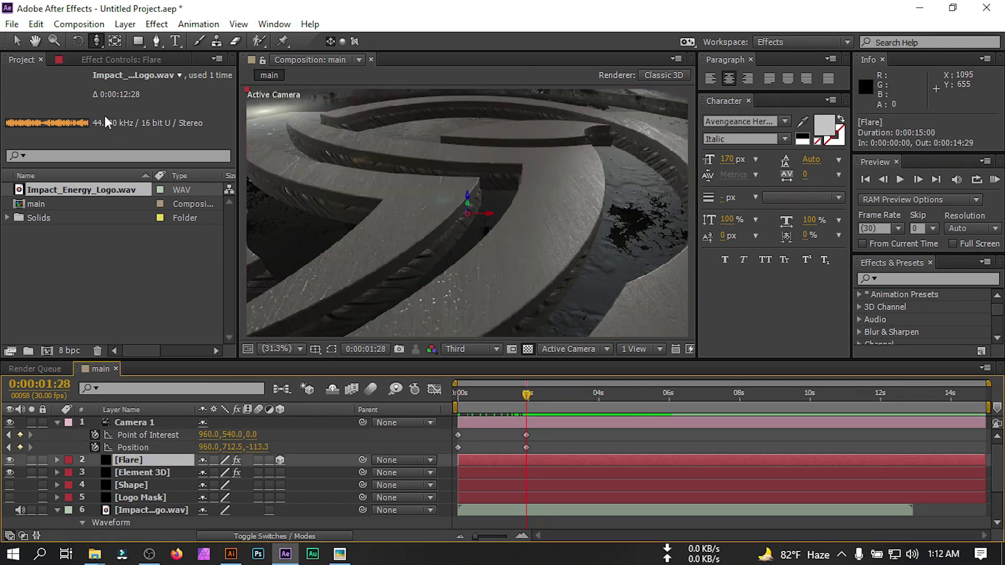
pyautogui.click(87, 63)
pyautogui.click(69, 87)
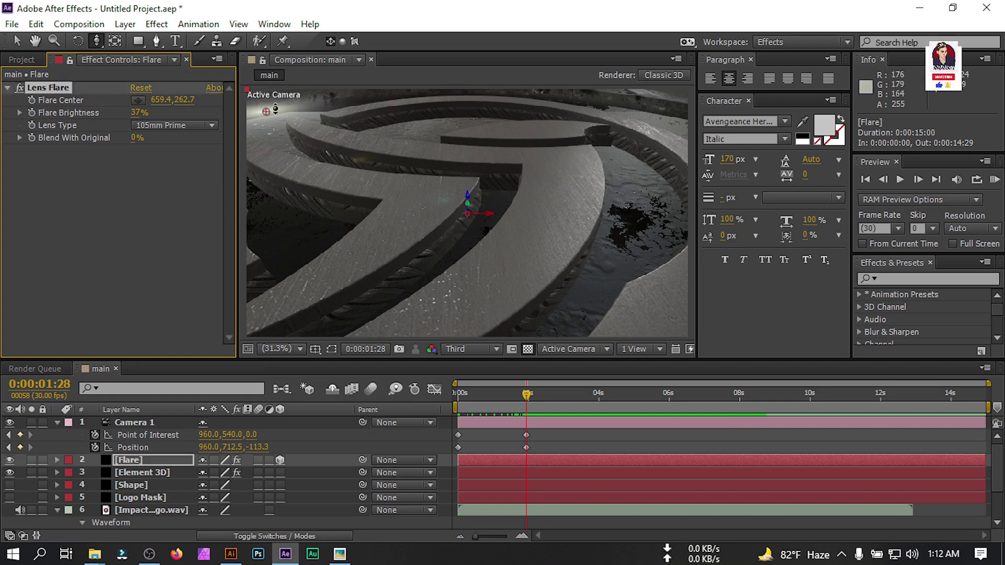
pyautogui.moveTo(266, 111); pyautogui.dragTo(243, 107)
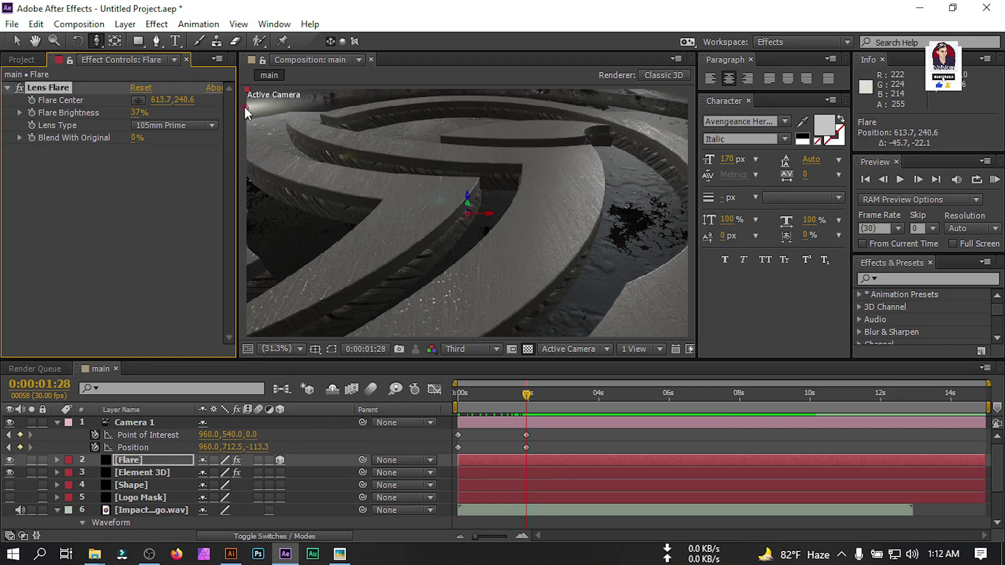
# - Split Camera 1 at 0:00:01:28 and delete the inherited Point of Interest and Position keyframes from the new Camera 2
pyautogui.click(141, 472)
pyautogui.click(131, 422)
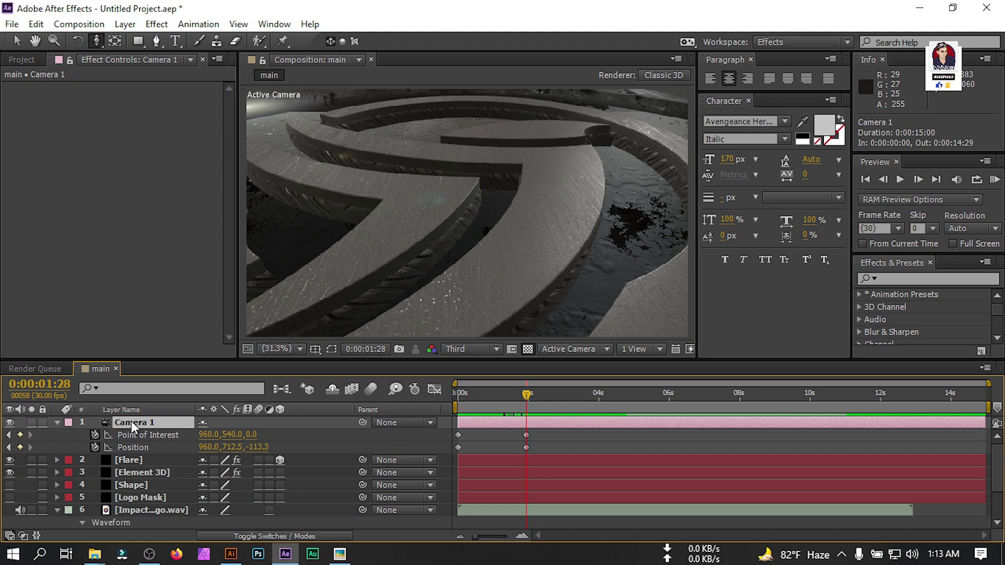
pyautogui.hotkey('ctrl', 'shift', 'd')
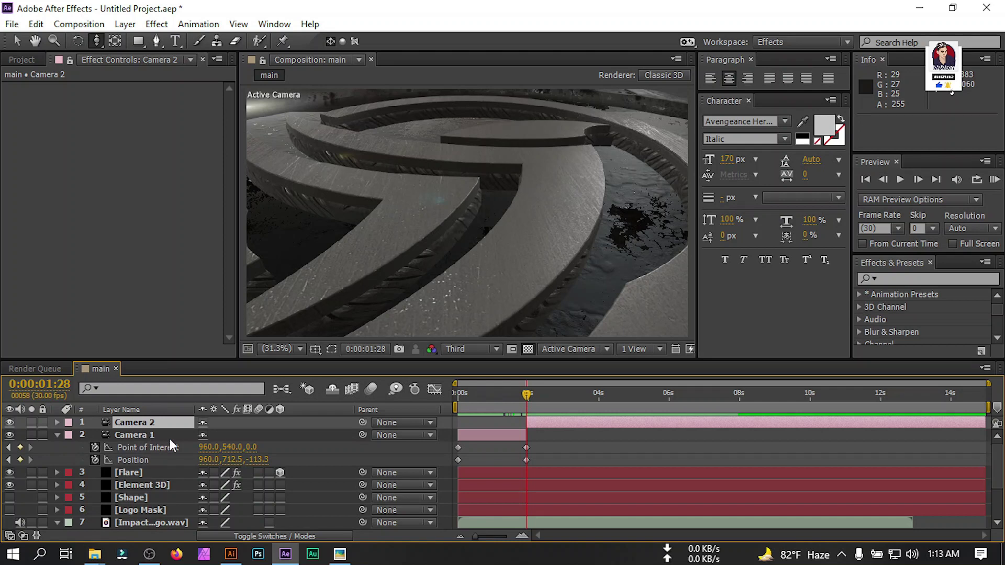
pyautogui.press('u')
pyautogui.moveTo(540, 432); pyautogui.dragTo(442, 454)
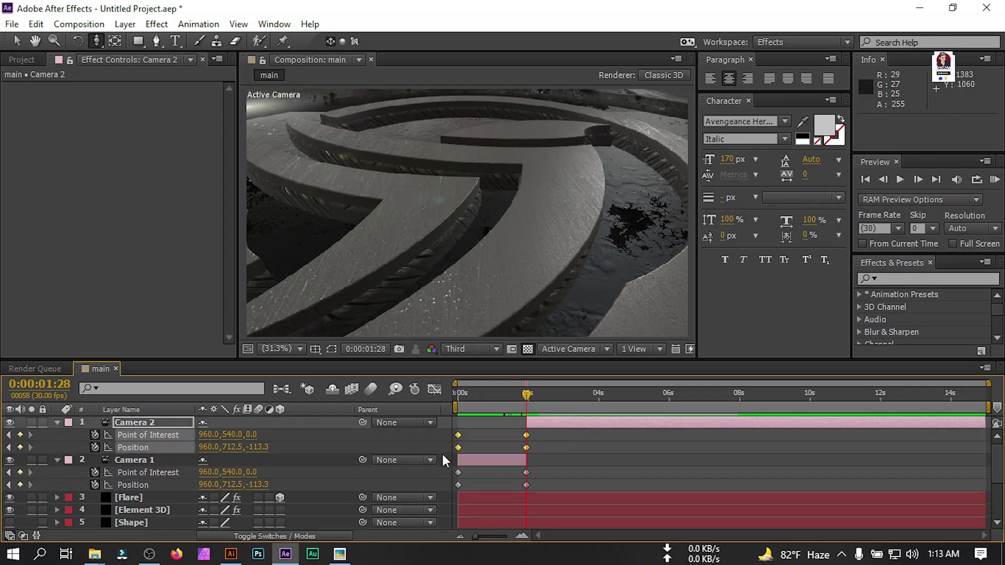
pyautogui.press('Delete')
# - At 0:00:05:16, reframe Camera 2 close on the logo, position about 821, 552, -309, and keyframe its Point of Interest and Position
pyautogui.moveTo(434, 152); pyautogui.dragTo(438, 254)
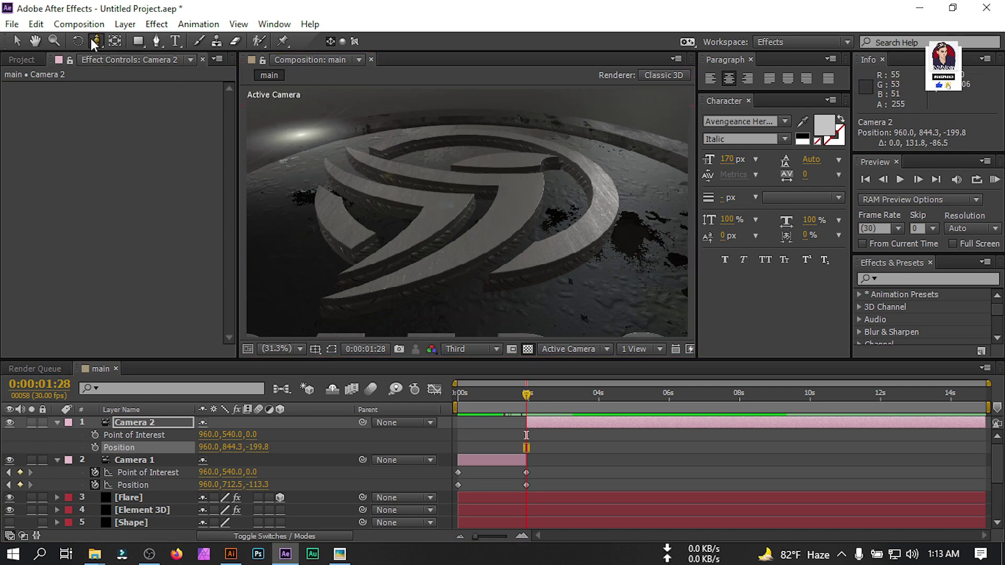
pyautogui.moveTo(96, 40); pyautogui.dragTo(173, 54)
pyautogui.moveTo(464, 189); pyautogui.dragTo(466, 212)
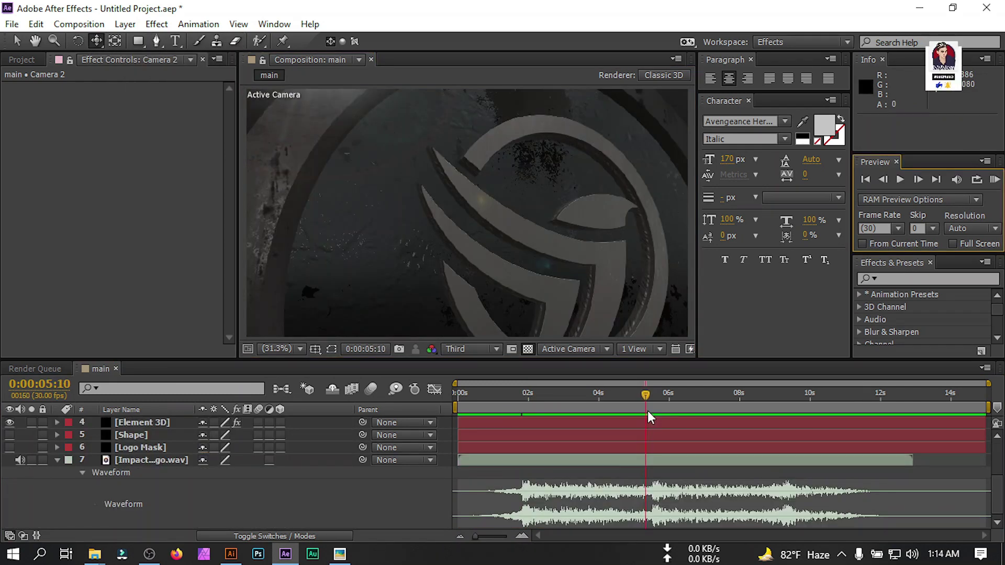
pyautogui.moveTo(648, 411); pyautogui.dragTo(654, 412)
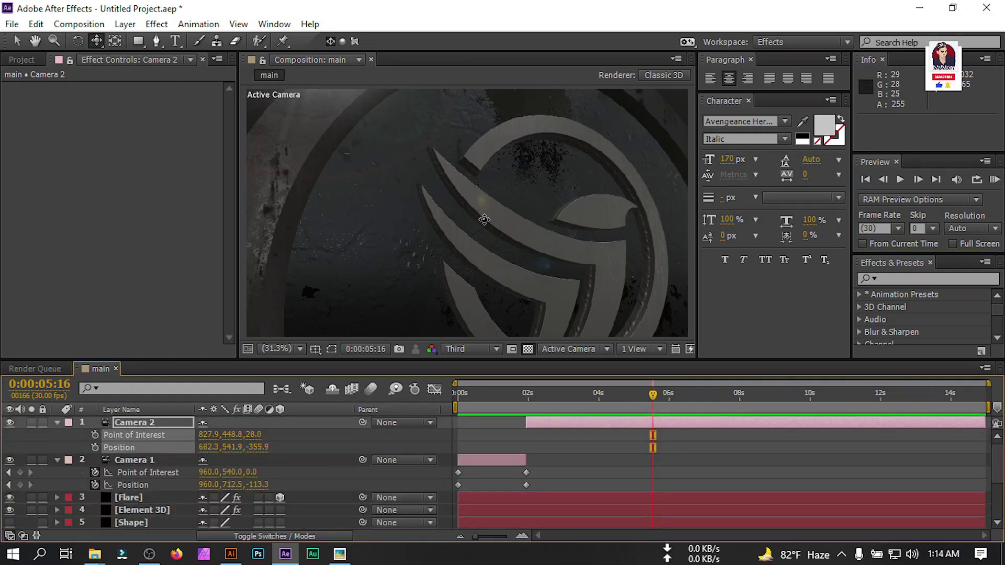
pyautogui.moveTo(480, 218); pyautogui.dragTo(395, 179)
pyautogui.click(94, 435)
pyautogui.click(95, 447)
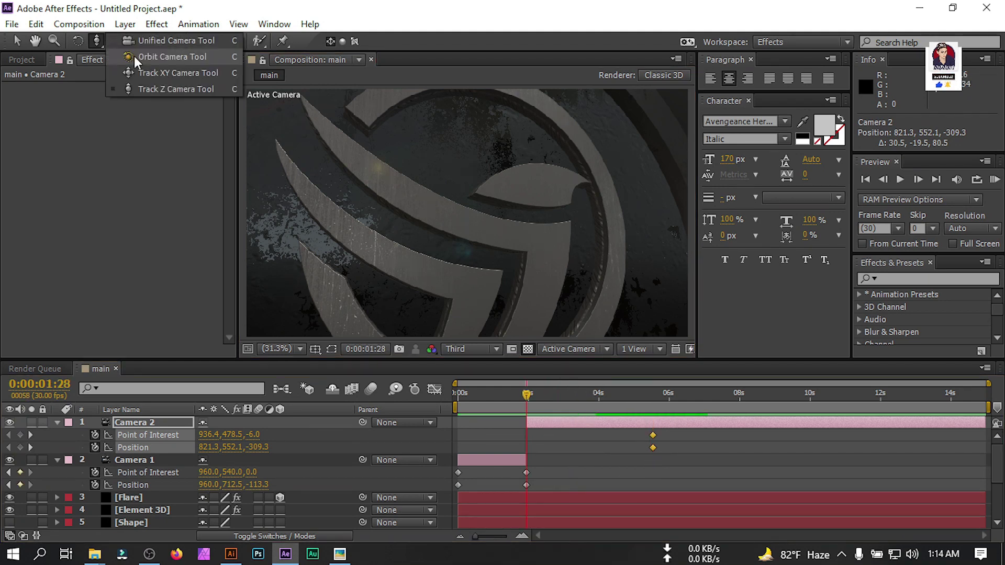
# - At 0:00:01:28, orbit Camera 2 to a starting view of the logo, position about 793, 528, -328
pyautogui.click(134, 57)
pyautogui.moveTo(413, 189); pyautogui.dragTo(456, 269)
pyautogui.press('c')
pyautogui.press('c')
pyautogui.click(97, 41)
pyautogui.click(138, 60)
pyautogui.moveTo(448, 206); pyautogui.dragTo(427, 204)
# - At 0:00:05:16, adjust Camera 2's end framing to position about 769, 541, -332
pyautogui.moveTo(526, 395); pyautogui.dragTo(652, 403)
pyautogui.moveTo(397, 161); pyautogui.dragTo(445, 194)
pyautogui.click(96, 41)
pyautogui.click(137, 86)
pyautogui.click(99, 41)
pyautogui.click(138, 74)
# - Split Camera 2 at 0:00:05:16 and delete the inherited Point of Interest and Position keyframes from the new Camera 3
pyautogui.click(134, 423)
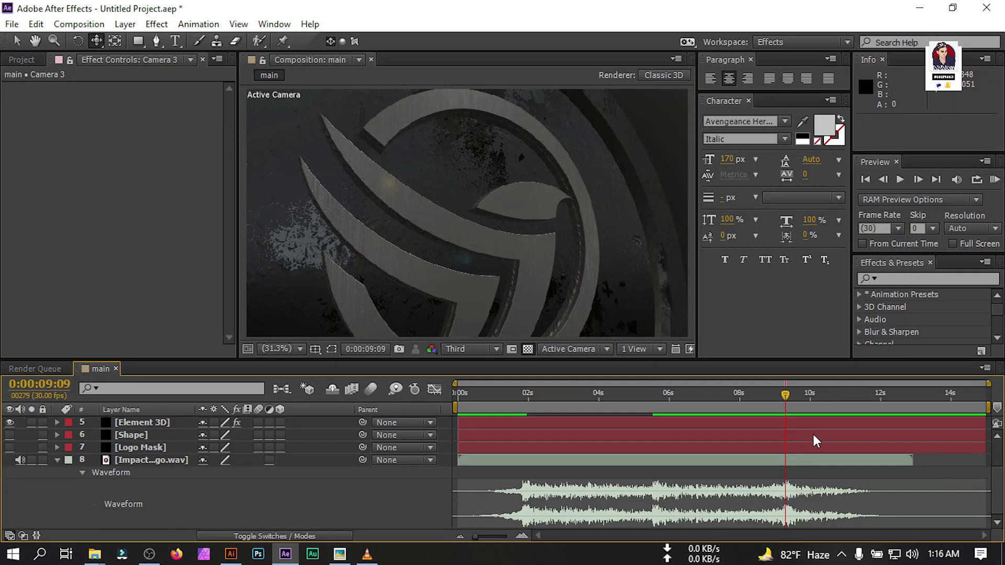
pyautogui.scroll(2, 421, 483)
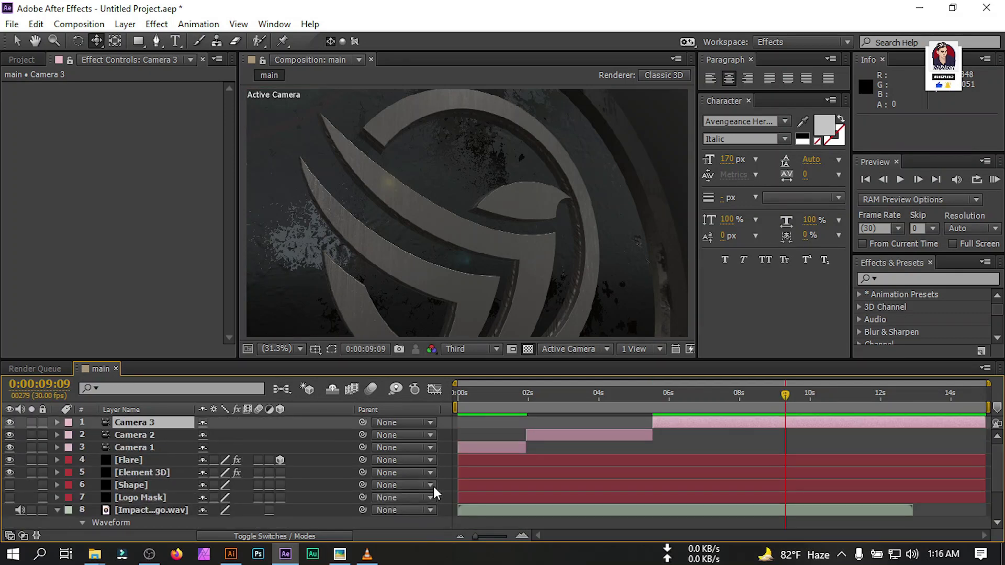
pyautogui.press('u')
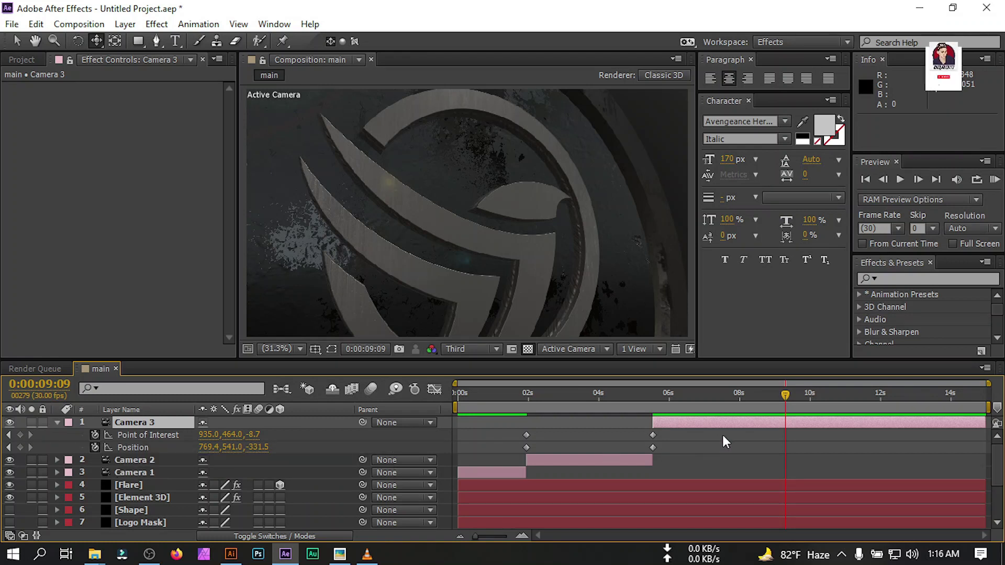
pyautogui.click(643, 442)
pyautogui.moveTo(679, 430); pyautogui.dragTo(494, 450)
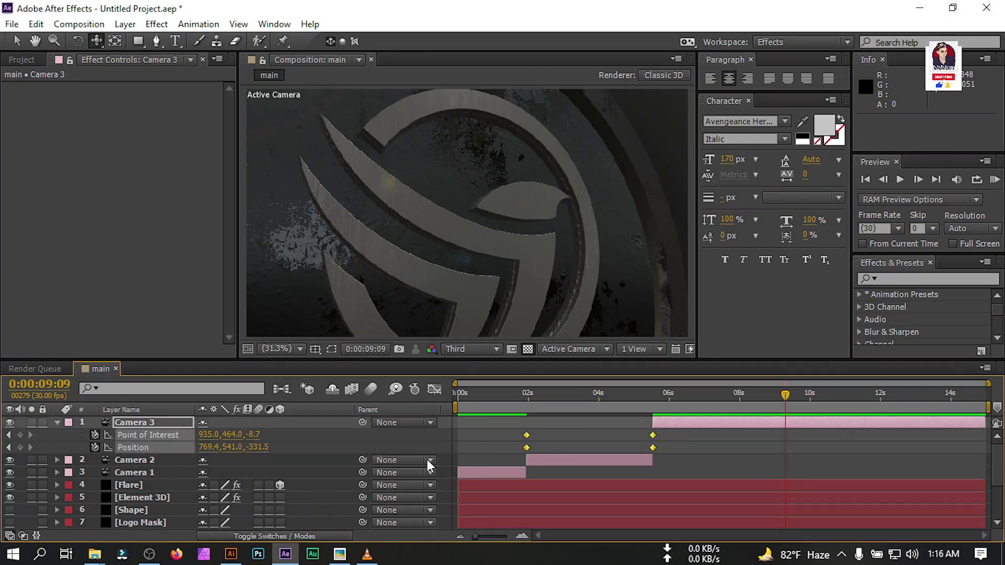
pyautogui.press('Delete')
# - At 0:00:09:09, keyframe Camera 3's Point of Interest and Position and orbit it to a low logo view, position about 891, 781, -341
pyautogui.click(95, 448)
pyautogui.click(97, 42)
pyautogui.click(161, 57)
pyautogui.moveTo(328, 265); pyautogui.dragTo(393, 139)
# - At Camera 3's in point, 0:00:05:16, reframe the logo from position about 798, 726, -327
pyautogui.moveTo(785, 395); pyautogui.dragTo(665, 419)
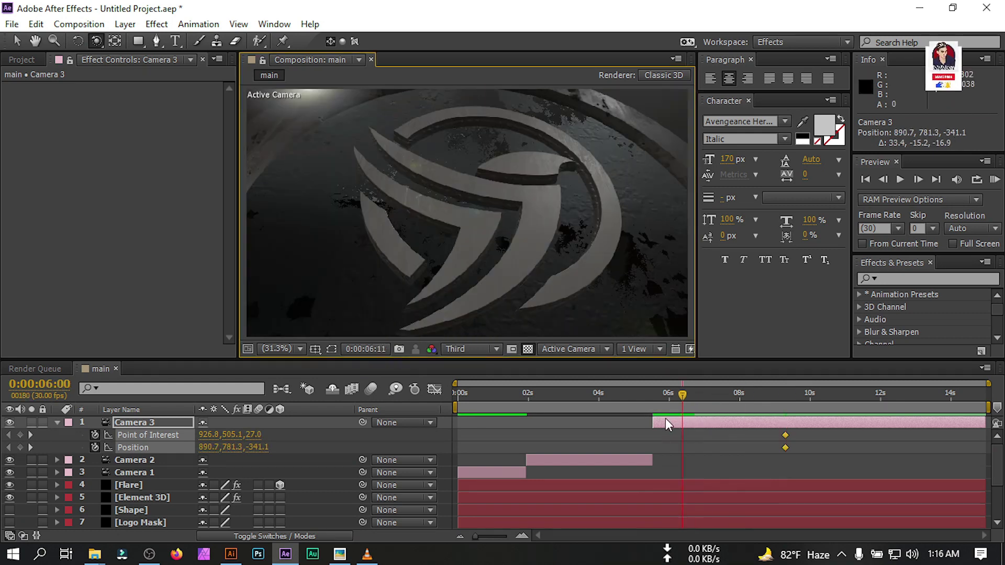
pyautogui.press('i')
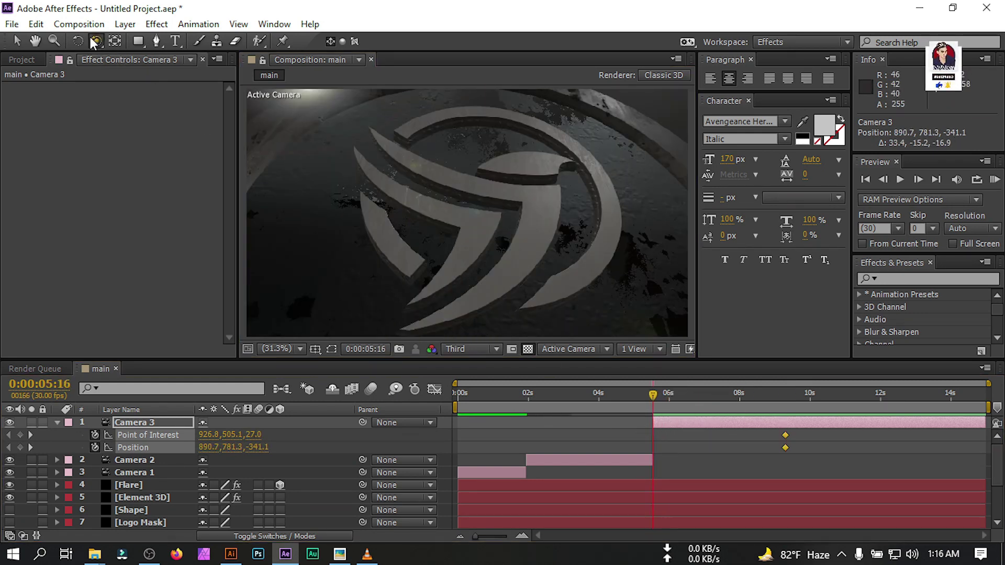
pyautogui.moveTo(93, 43); pyautogui.dragTo(139, 62)
pyautogui.moveTo(483, 175); pyautogui.dragTo(548, 187)
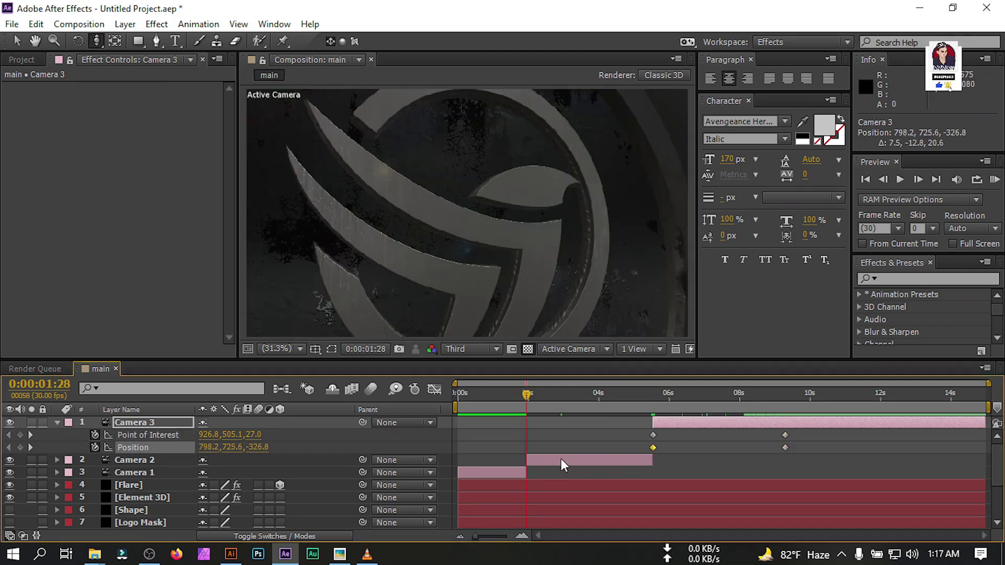
# - Select Camera 2's keyframes at 0:00:01:28 and orbit the camera to a steeper starting angle, position about 770, 299, -264
pyautogui.click(558, 460)
pyautogui.press('u')
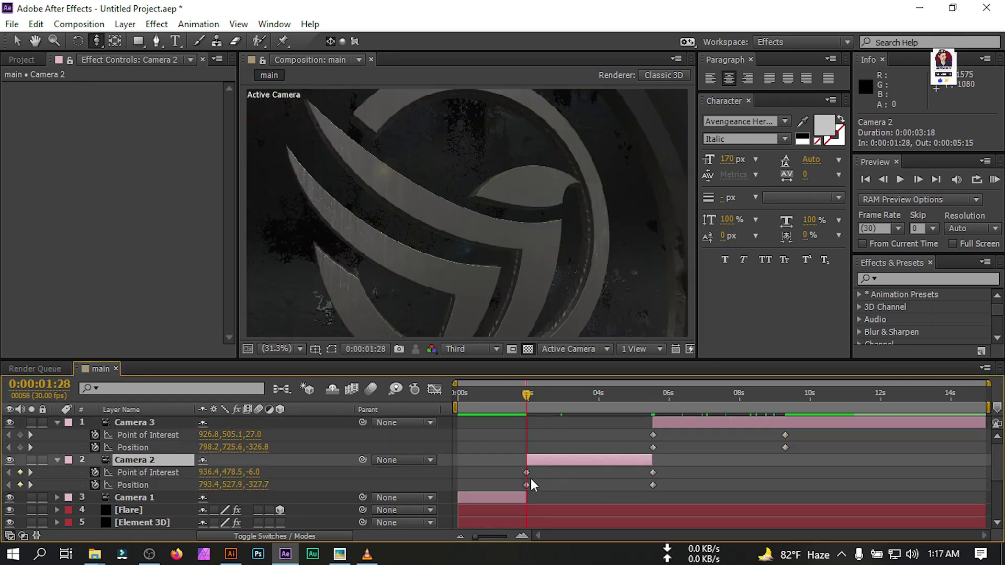
pyautogui.moveTo(539, 466); pyautogui.dragTo(519, 484)
# - Split Camera 3 at 0:00:09:09 and collapse the properties of Camera 3 and Camera 2
pyautogui.click(663, 394)
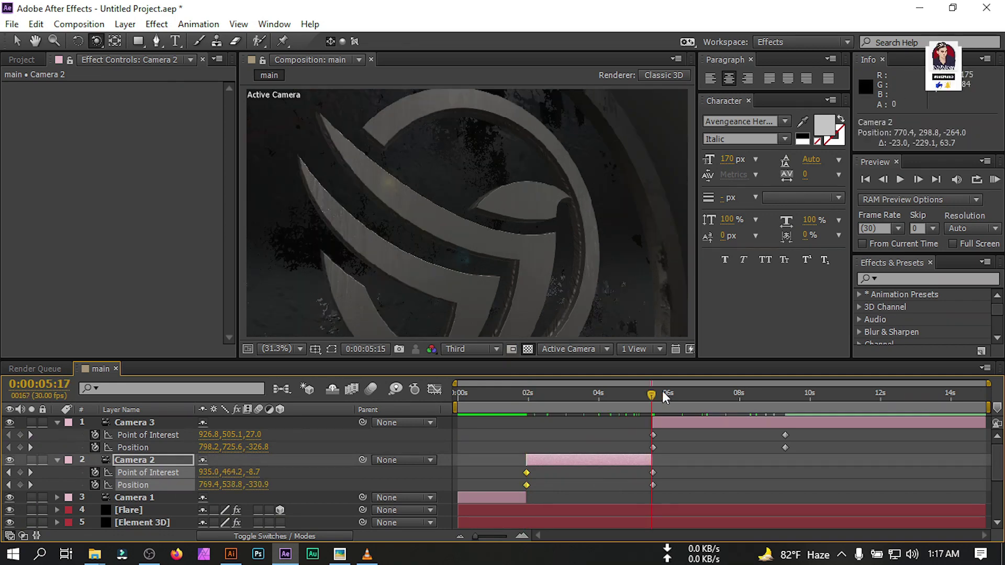
pyautogui.moveTo(662, 393); pyautogui.dragTo(788, 400)
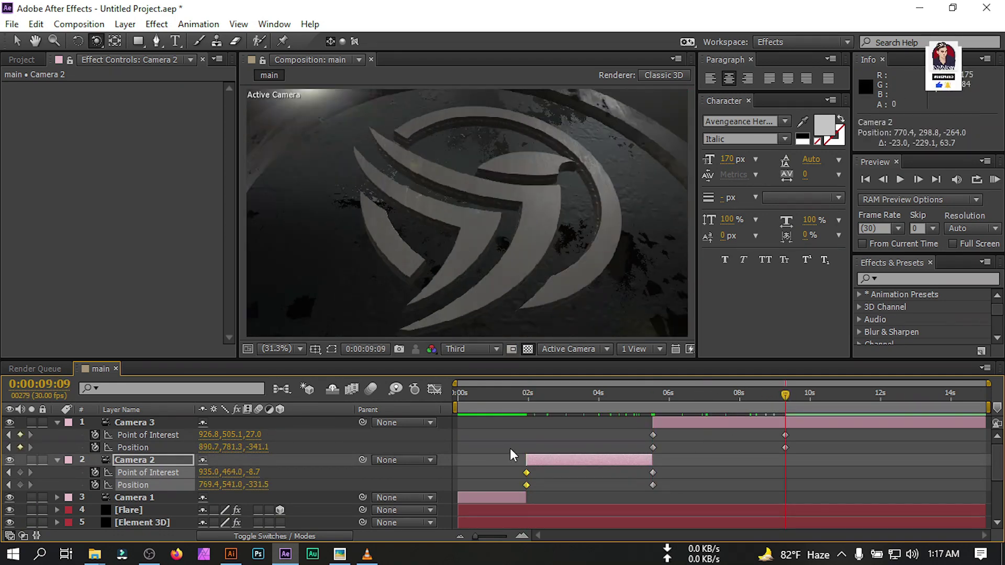
pyautogui.click(149, 423)
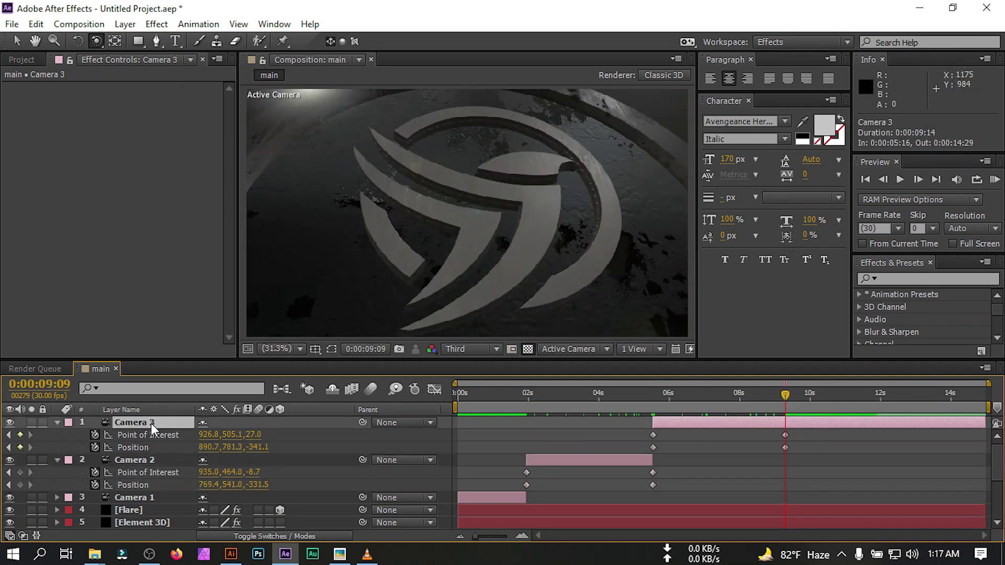
pyautogui.hotkey('ctrl', 'shift', 'd')
pyautogui.click(57, 448)
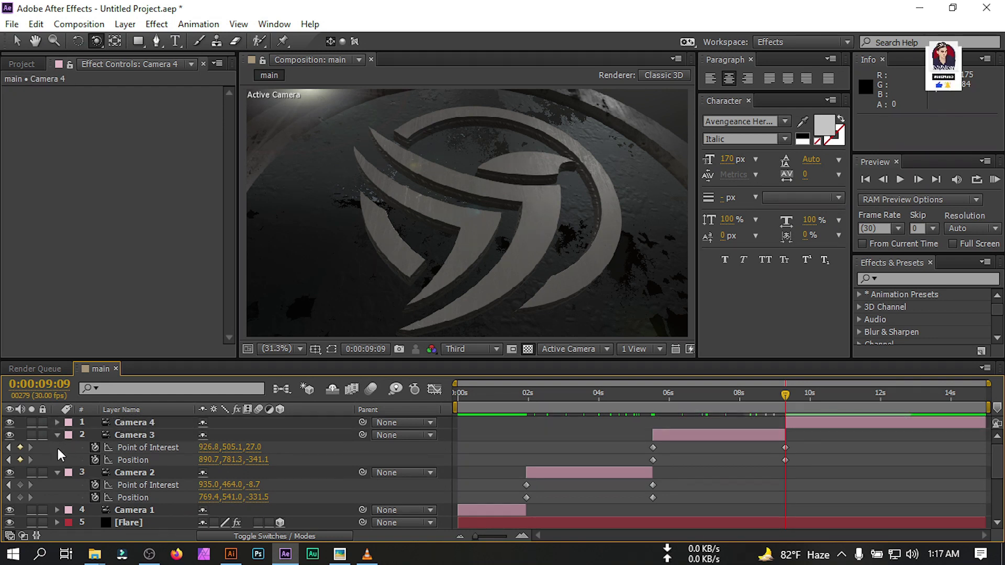
pyautogui.click(57, 435)
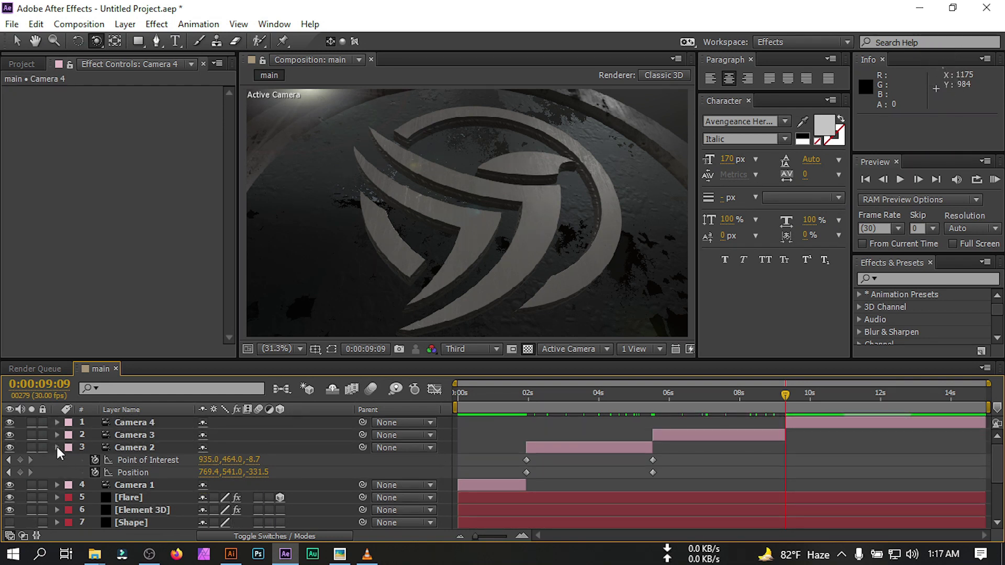
pyautogui.click(57, 447)
# - Delete the inherited Point of Interest and Position keyframes from Camera 4
pyautogui.click(137, 422)
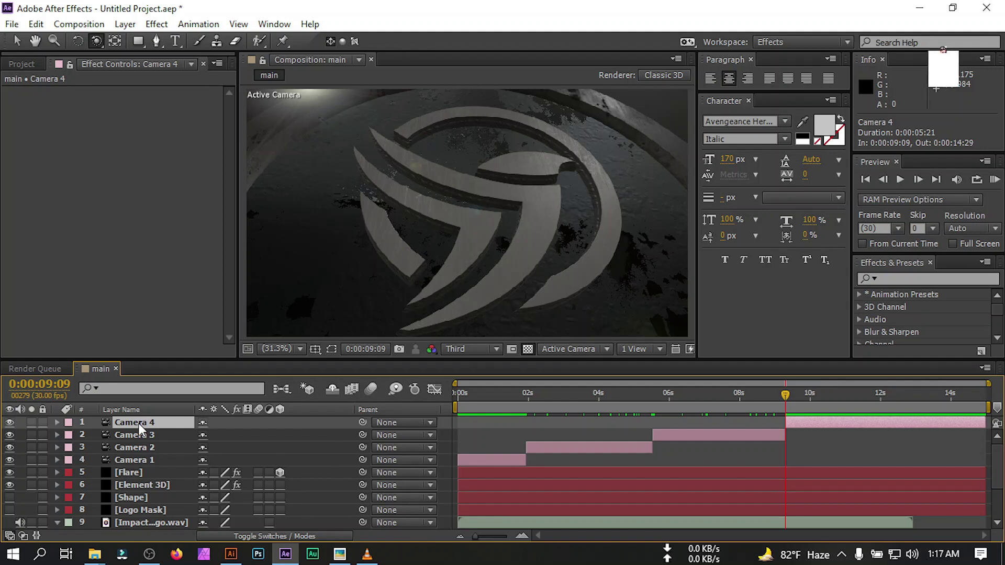
pyautogui.press('u')
pyautogui.moveTo(810, 433); pyautogui.dragTo(645, 454)
pyautogui.press('Delete')
# - At 0:00:12:00, pull Camera 4 back to center the whole emblem, position about 947, 492, -1409, and keyframe Point of Interest and Position
pyautogui.moveTo(785, 394); pyautogui.dragTo(884, 399)
pyautogui.scroll(-2, 837, 397)
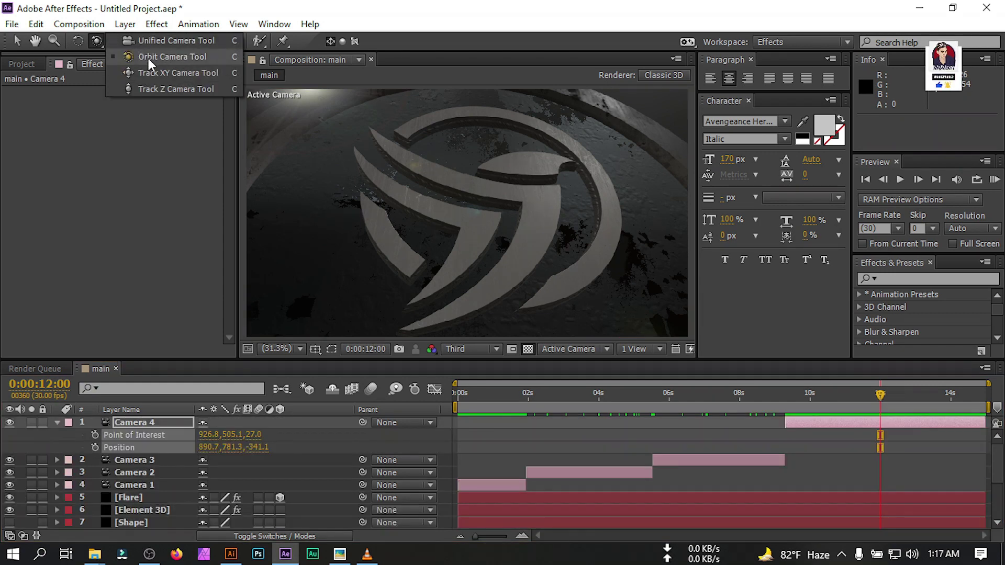
pyautogui.click(149, 59)
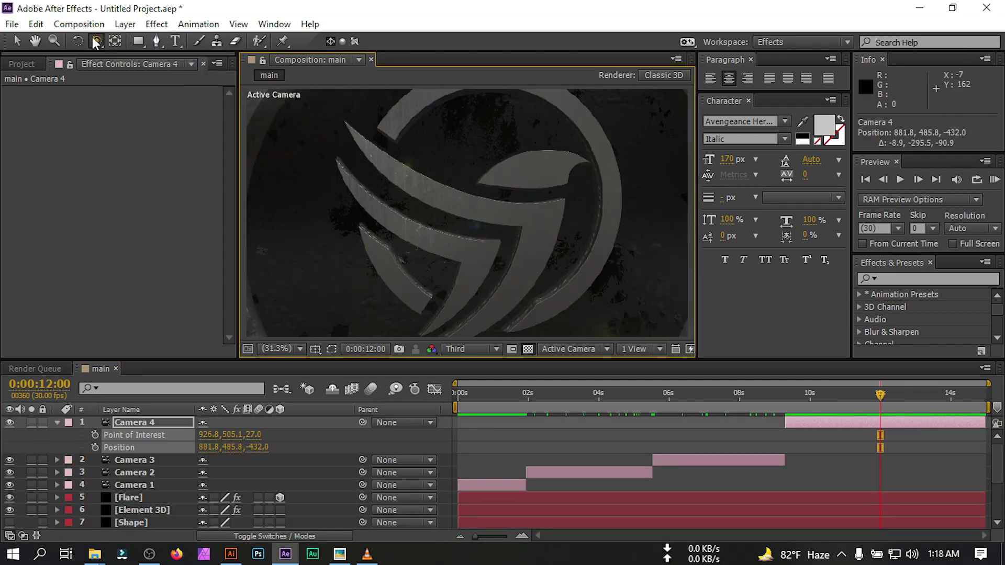
pyautogui.moveTo(96, 43); pyautogui.dragTo(159, 87)
pyautogui.moveTo(488, 225); pyautogui.dragTo(488, 275)
pyautogui.moveTo(96, 42); pyautogui.dragTo(152, 57)
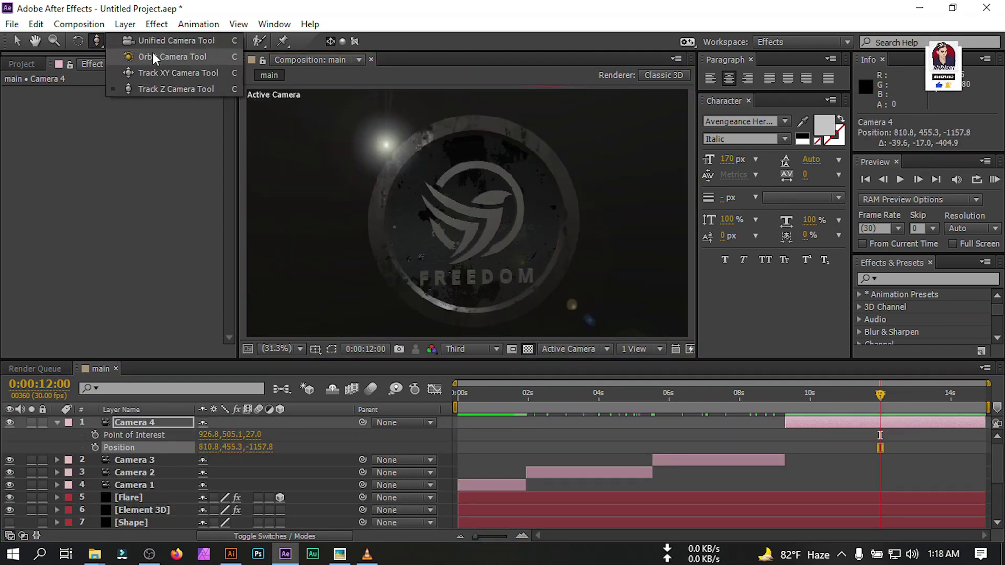
pyautogui.moveTo(152, 57); pyautogui.dragTo(153, 57)
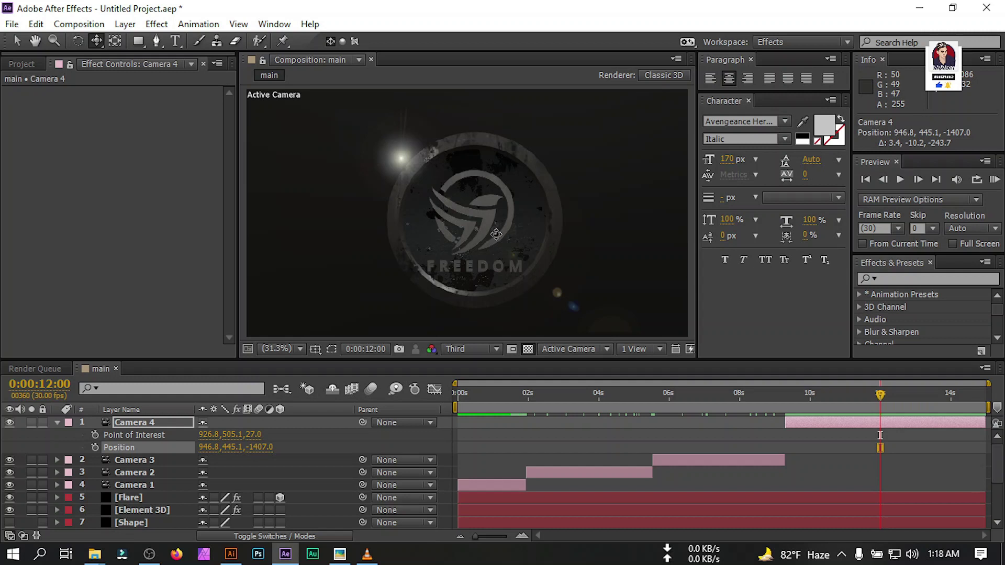
pyautogui.moveTo(494, 237); pyautogui.dragTo(493, 226)
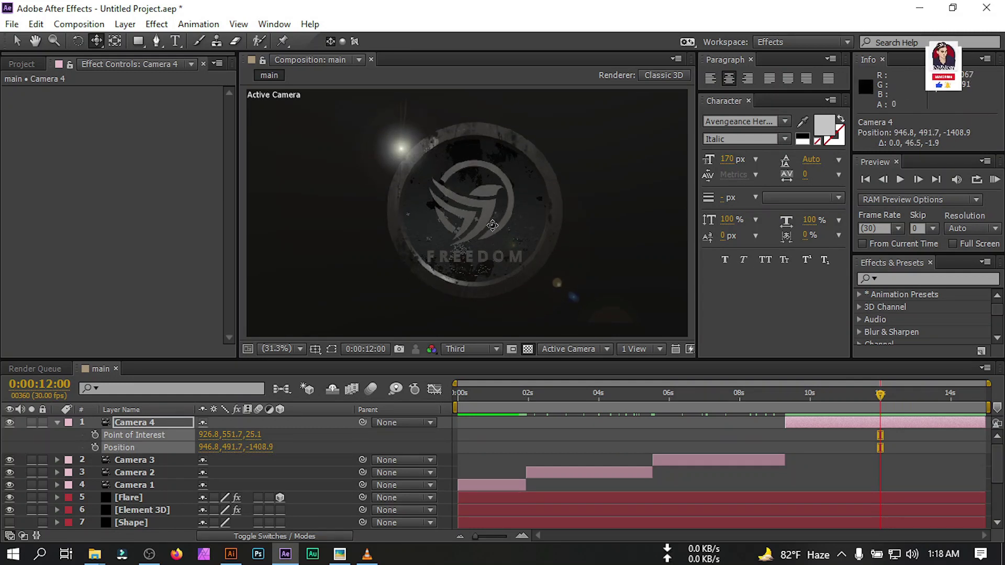
pyautogui.click(94, 435)
pyautogui.click(95, 447)
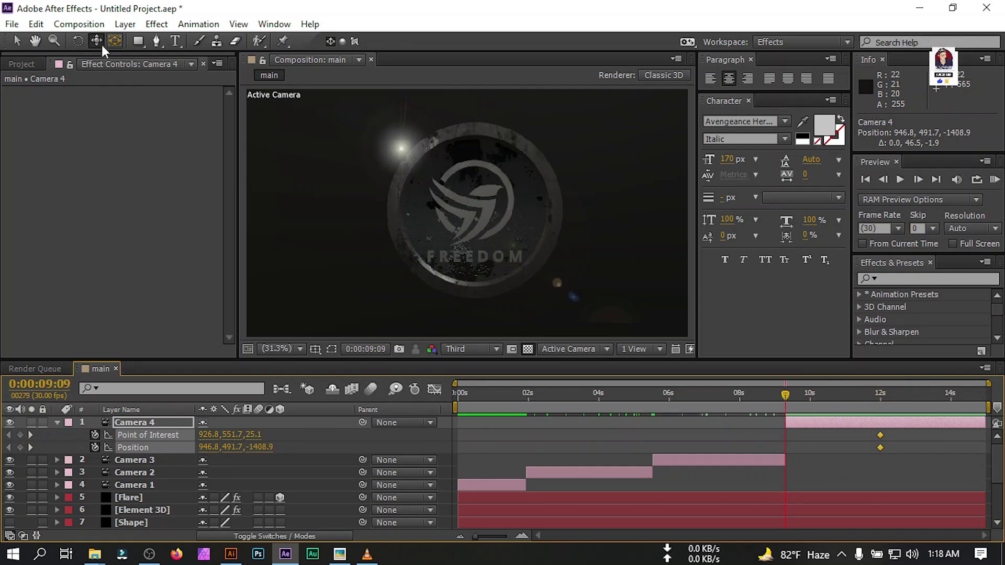
# - At 0:00:09:09, dolly Camera 4 in tight on the logo, position about 927, 550, -17
pyautogui.moveTo(96, 42); pyautogui.dragTo(152, 86)
pyautogui.moveTo(476, 319); pyautogui.dragTo(477, 151)
# - Start keyframing the Flare layer's Flare Brightness at 0:00:10:26 and set it to 98% at 0:00:10:29
pyautogui.moveTo(786, 395); pyautogui.dragTo(840, 409)
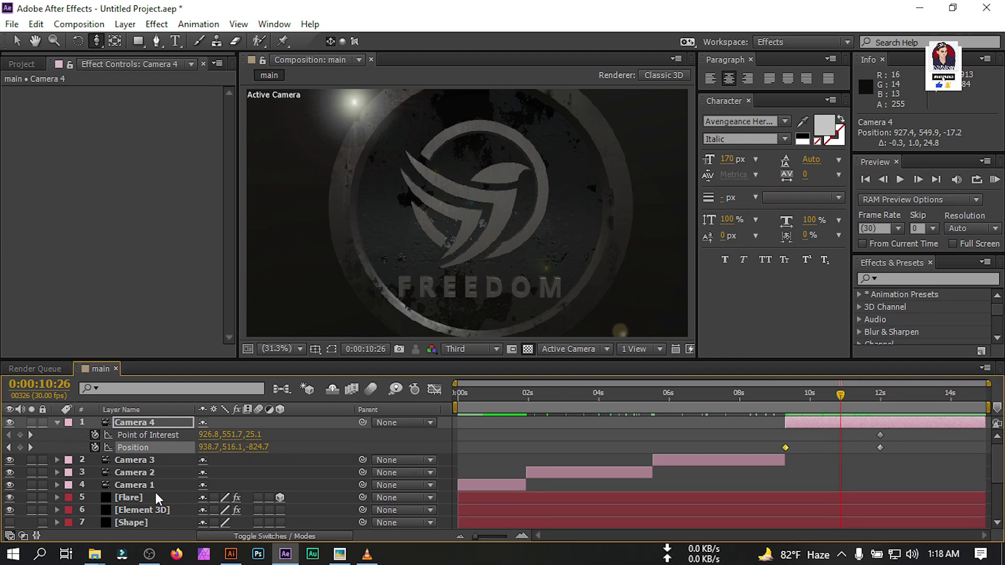
pyautogui.click(133, 496)
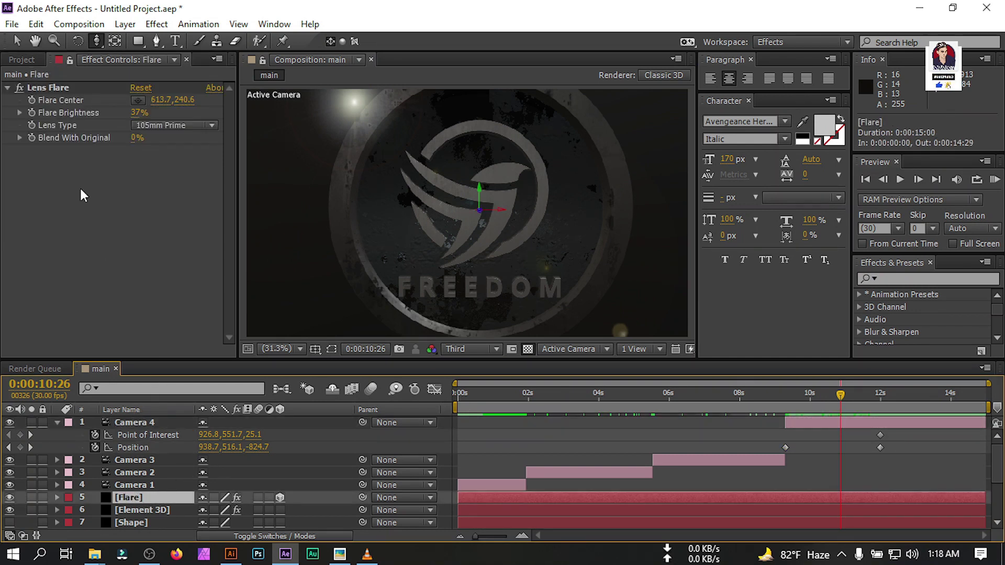
pyautogui.click(33, 114)
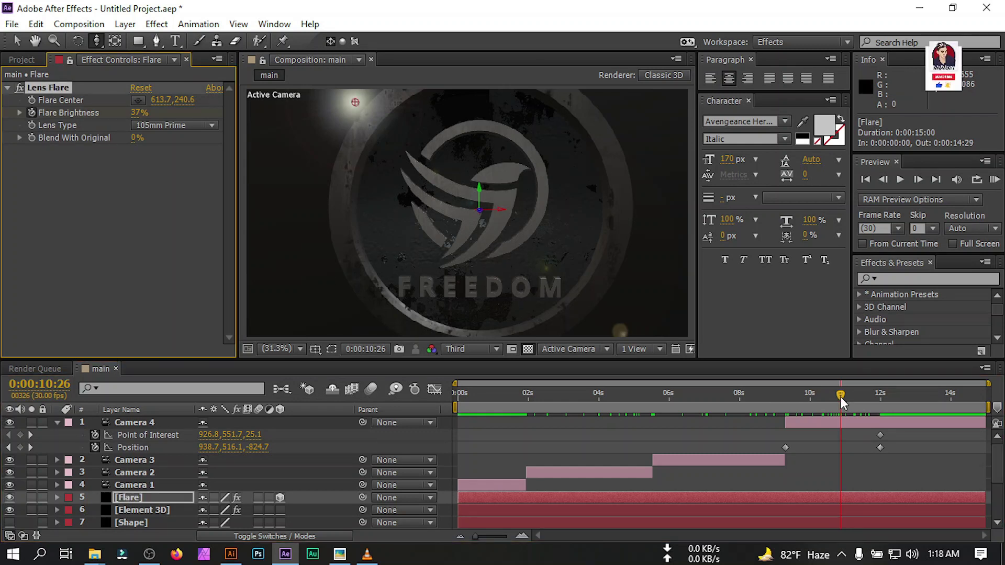
pyautogui.moveTo(840, 397); pyautogui.dragTo(844, 394)
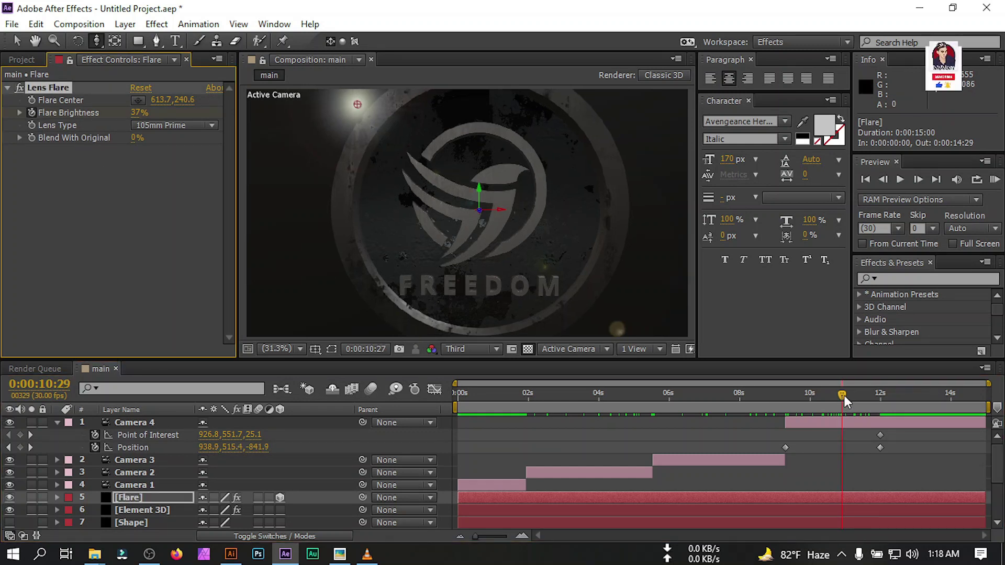
pyautogui.click(140, 113)
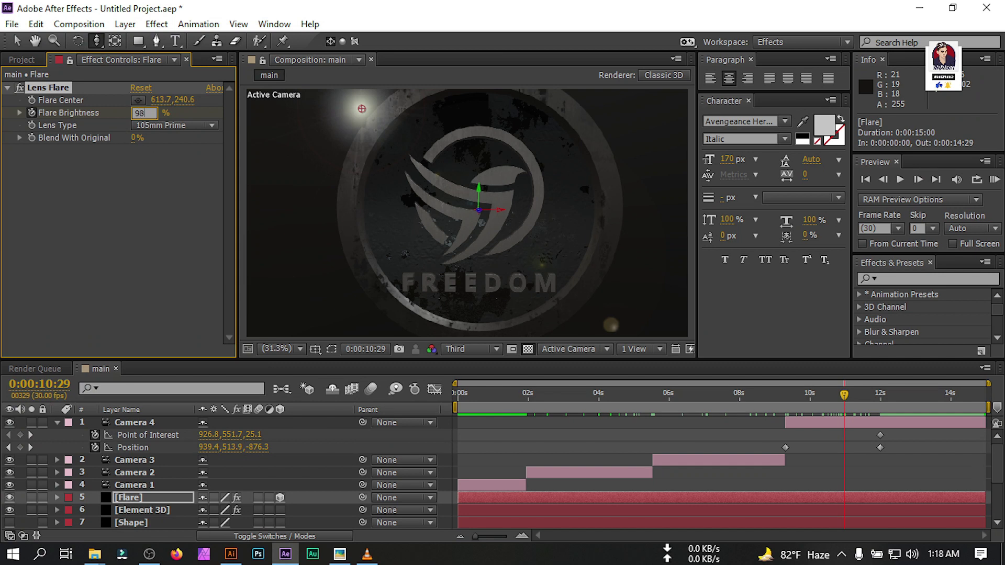
pyautogui.press('Return')
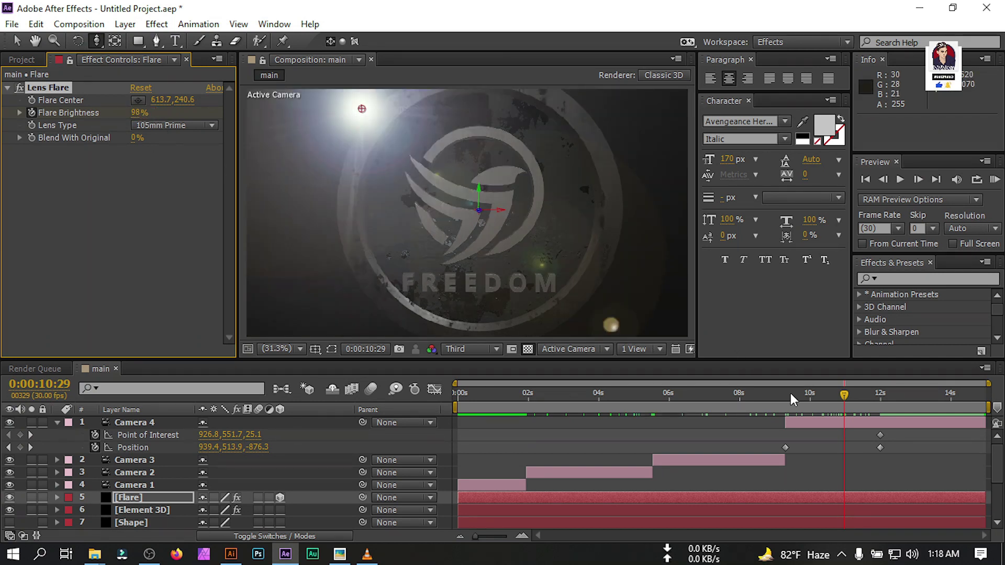
# - Set the Flare Brightness to 37% at 0:00:11:03 and check the frames up to 0:00:12:04
pyautogui.moveTo(846, 396); pyautogui.dragTo(849, 396)
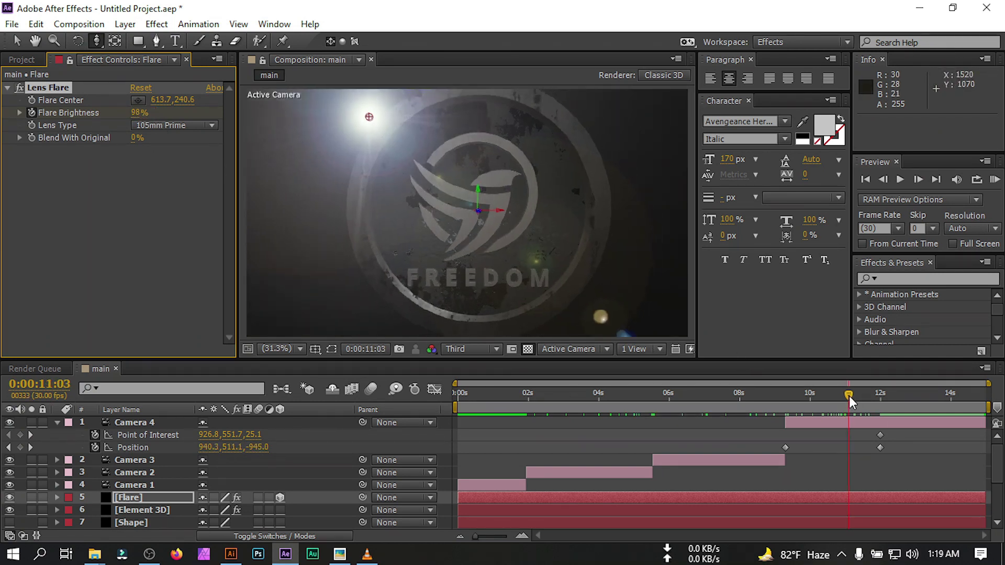
pyautogui.click(138, 113)
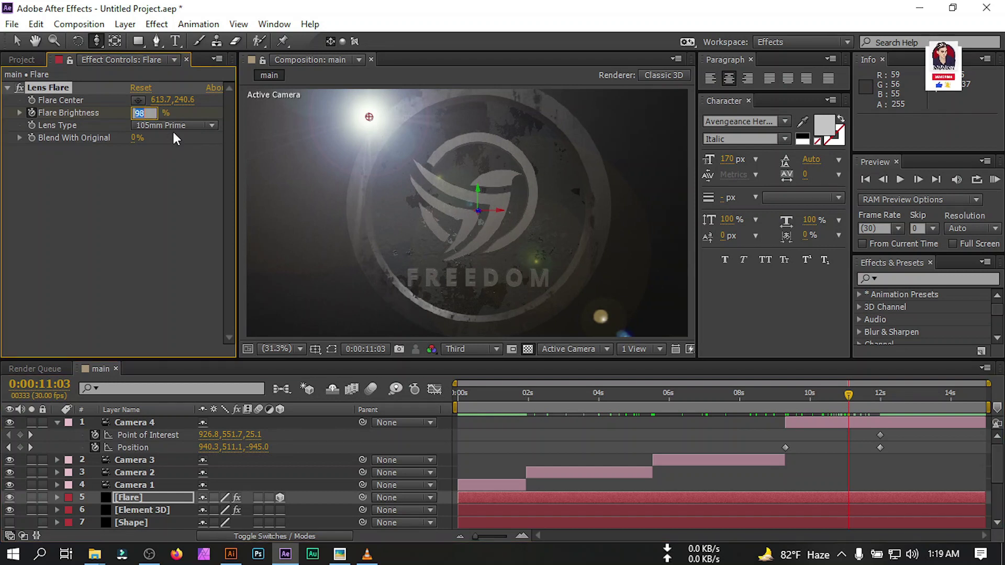
pyautogui.write('37')
pyautogui.press('Return')
pyautogui.moveTo(869, 398); pyautogui.dragTo(884, 404)
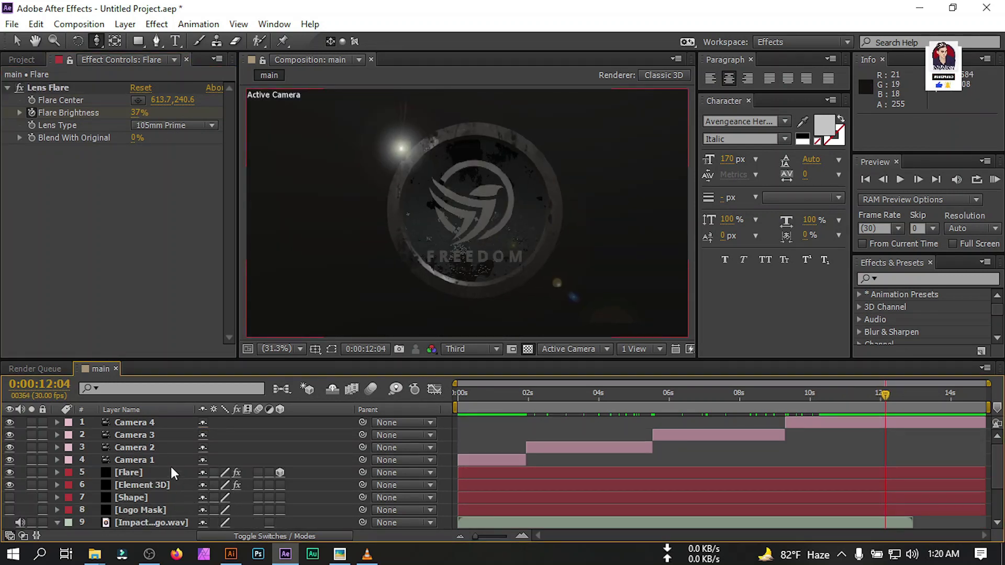
pyautogui.click(22, 59)
pyautogui.click(73, 272)
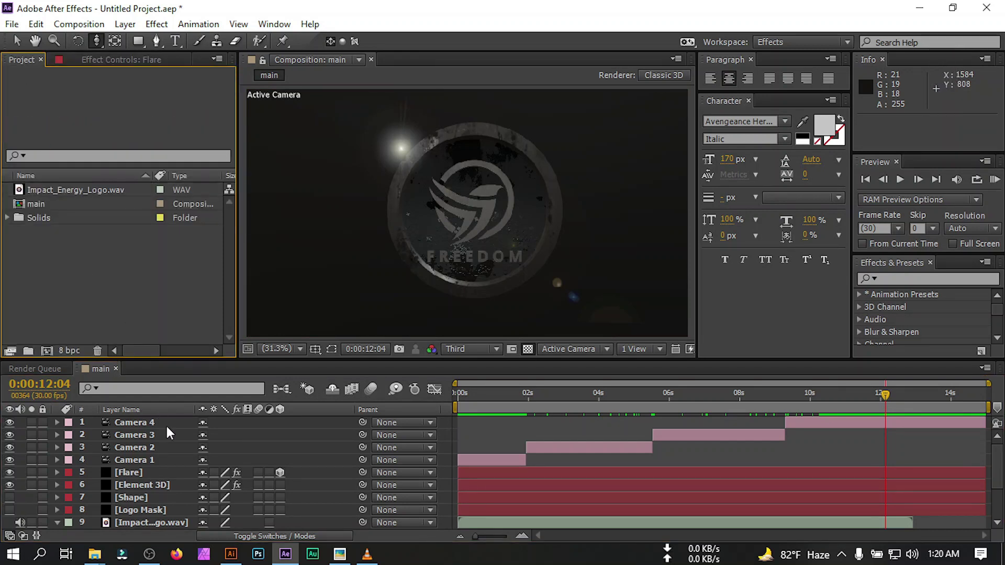
pyautogui.click(231, 554)
pyautogui.click(286, 554)
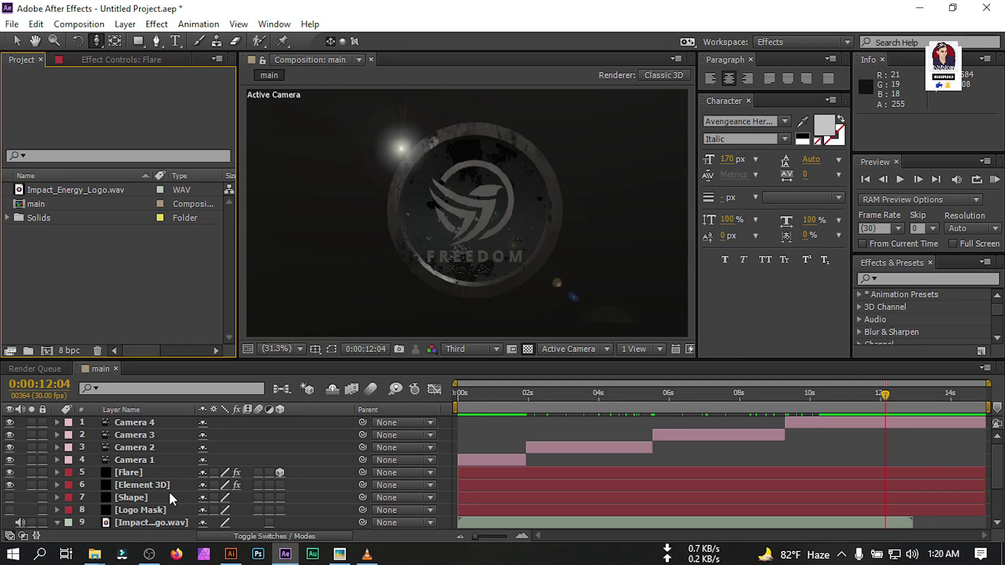
# - Duplicate the Logo Mask layer, move the copy to the top of the layer stack and make it visible
pyautogui.scroll(-3, 158, 502)
pyautogui.click(130, 447)
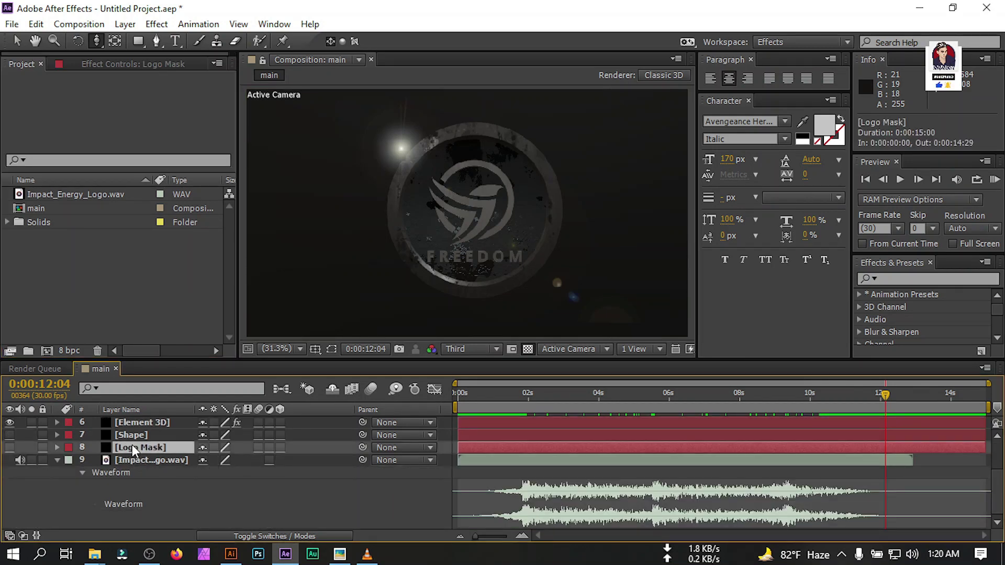
pyautogui.scroll(3, 132, 446)
pyautogui.hotkey('ctrl', 'd')
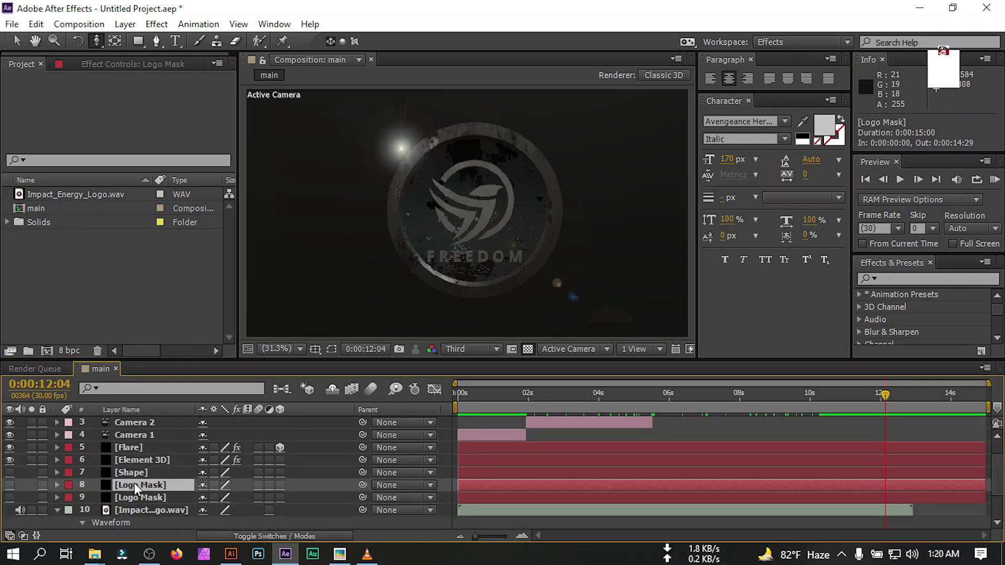
pyautogui.scroll(2, 138, 416)
pyautogui.moveTo(139, 416); pyautogui.dragTo(139, 421)
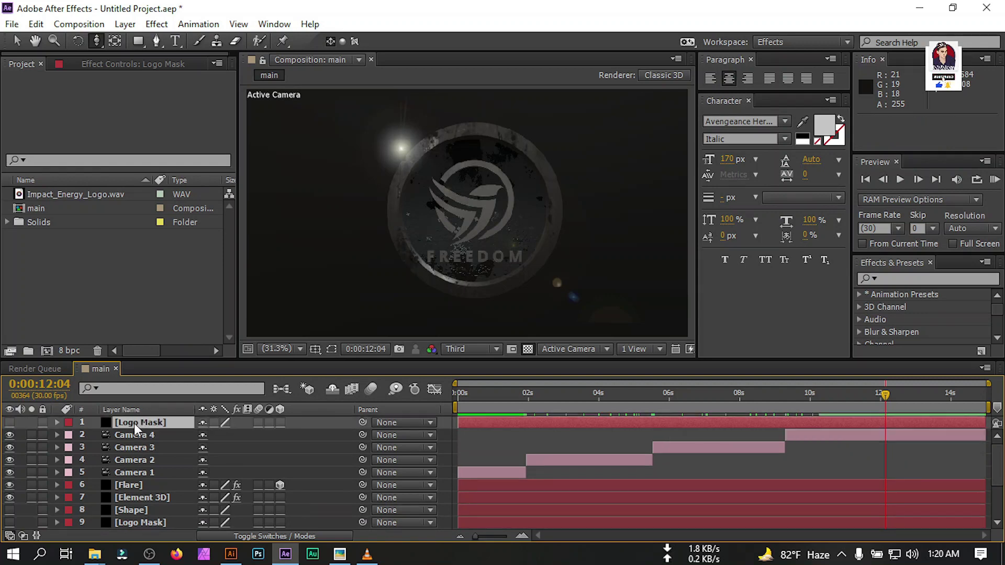
pyautogui.click(9, 423)
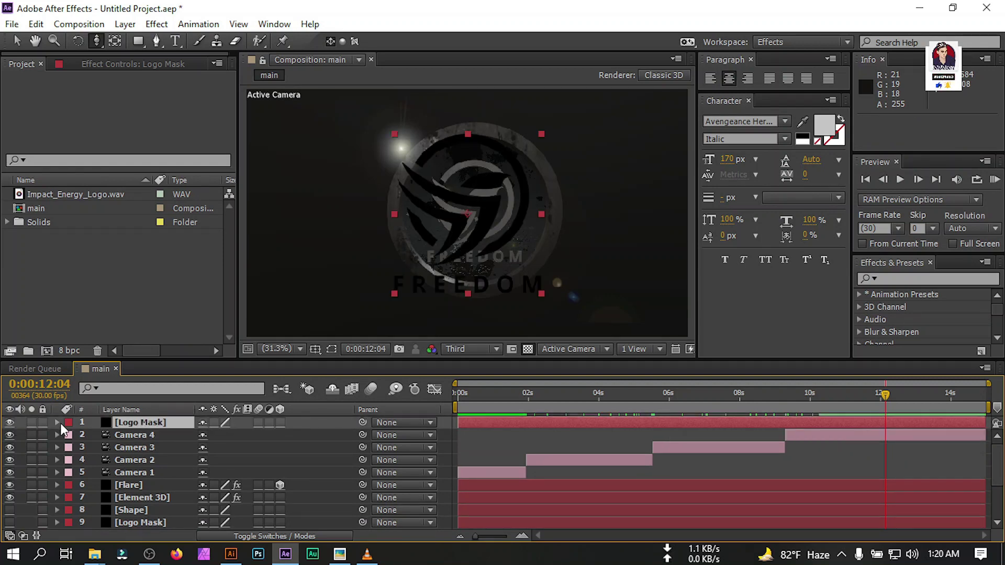
# - Pre-compose the top Logo Mask copy as "Logo", moving all attributes into the new composition
pyautogui.rightClick(127, 424)
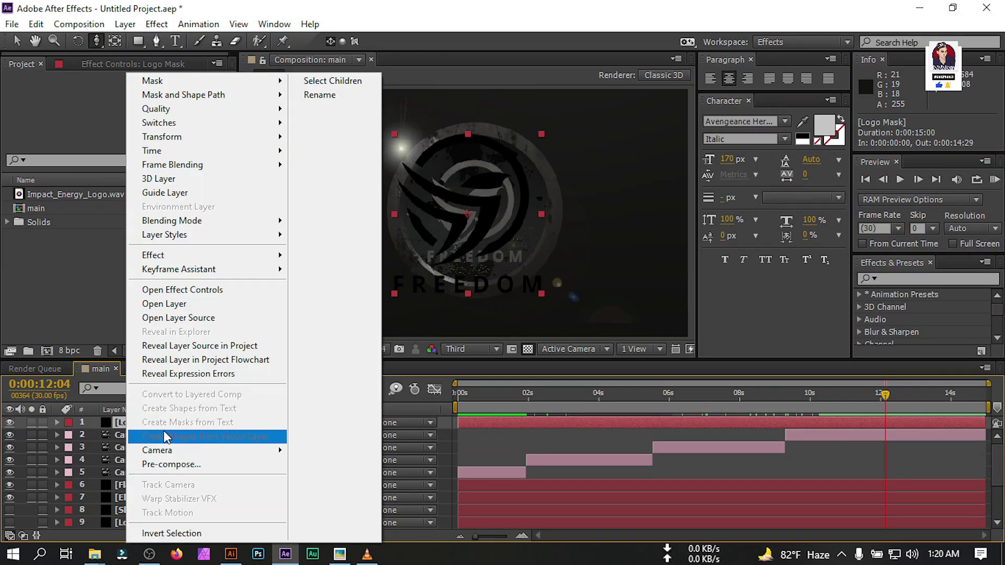
pyautogui.click(197, 464)
pyautogui.write('Logo')
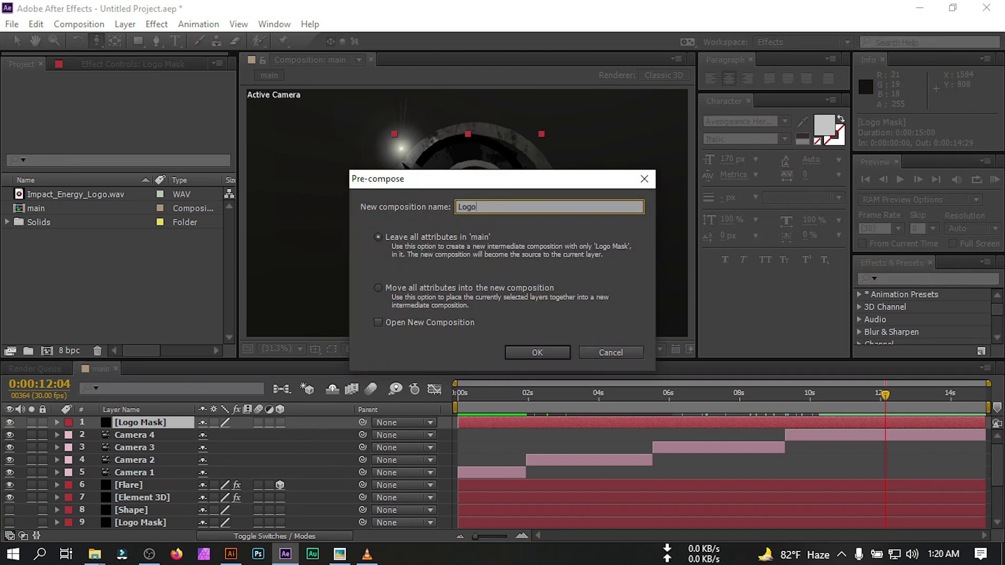
pyautogui.click(378, 287)
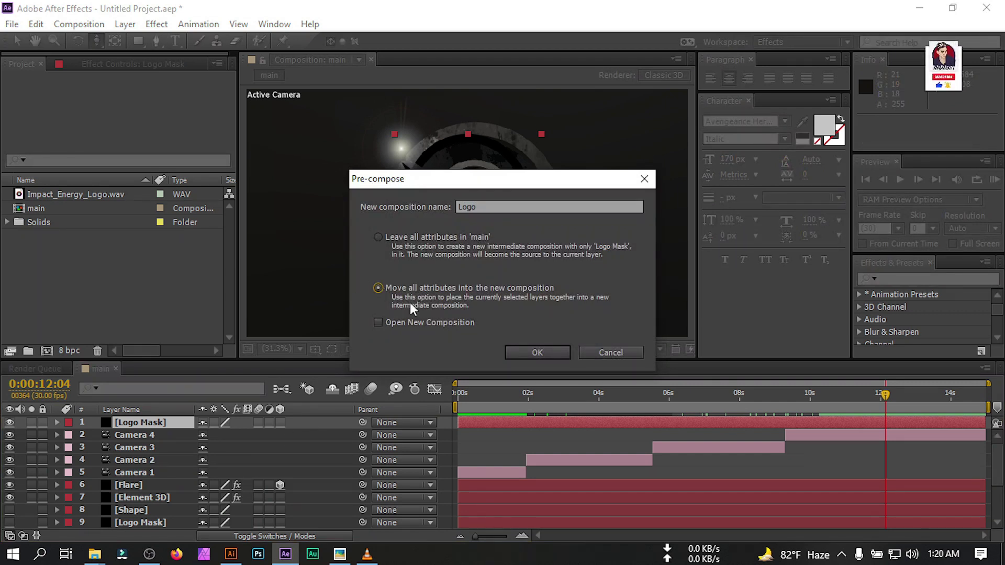
pyautogui.click(535, 352)
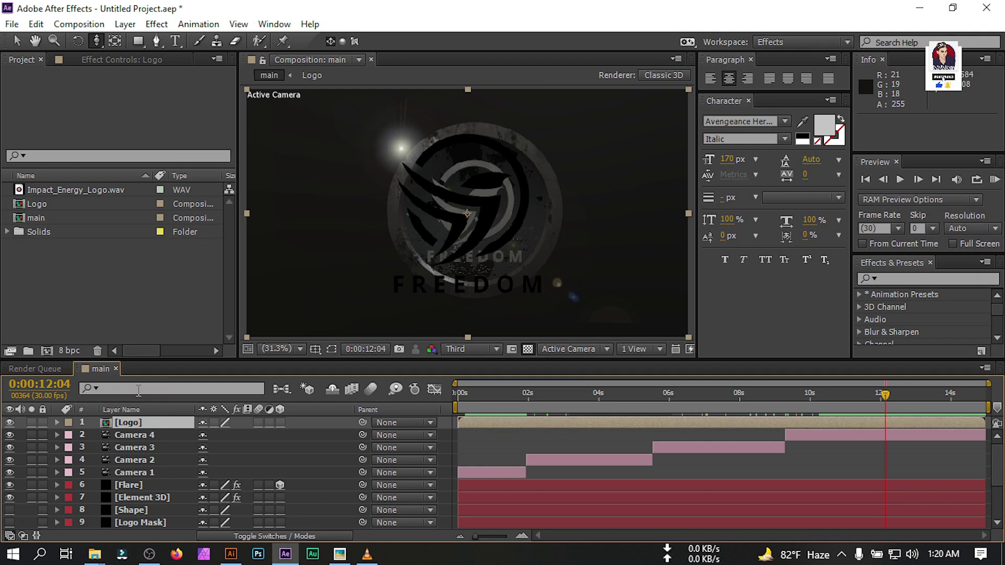
# - Apply a Fill effect to the Logo layer and set its color to white, FFFFFF
pyautogui.hotkey('ctrl', 'space')
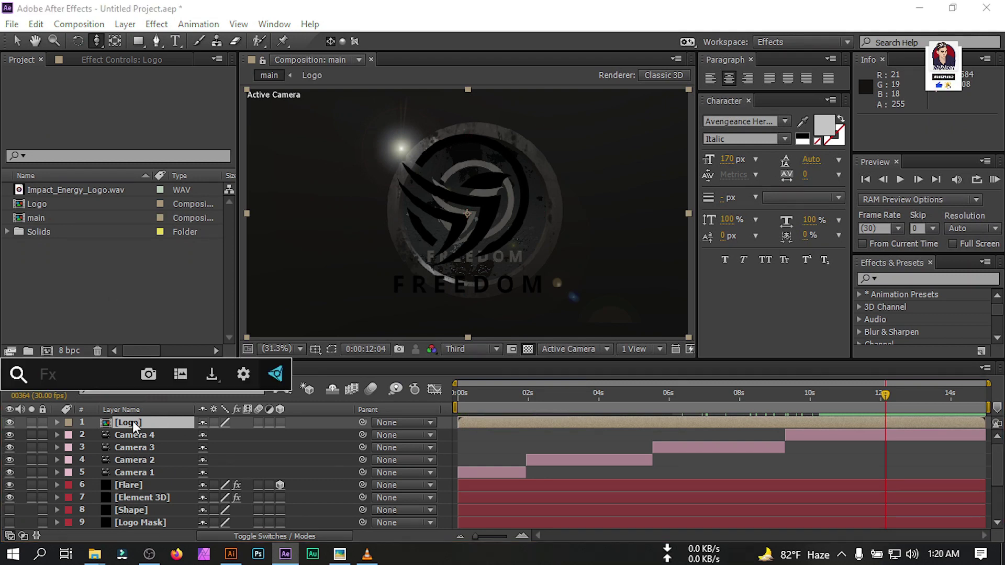
pyautogui.write('fi')
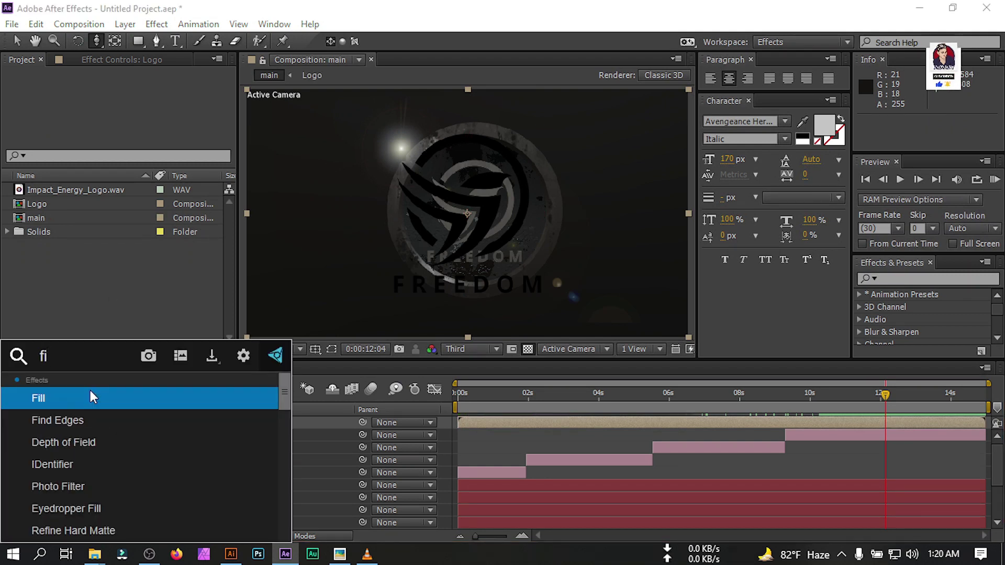
pyautogui.click(74, 399)
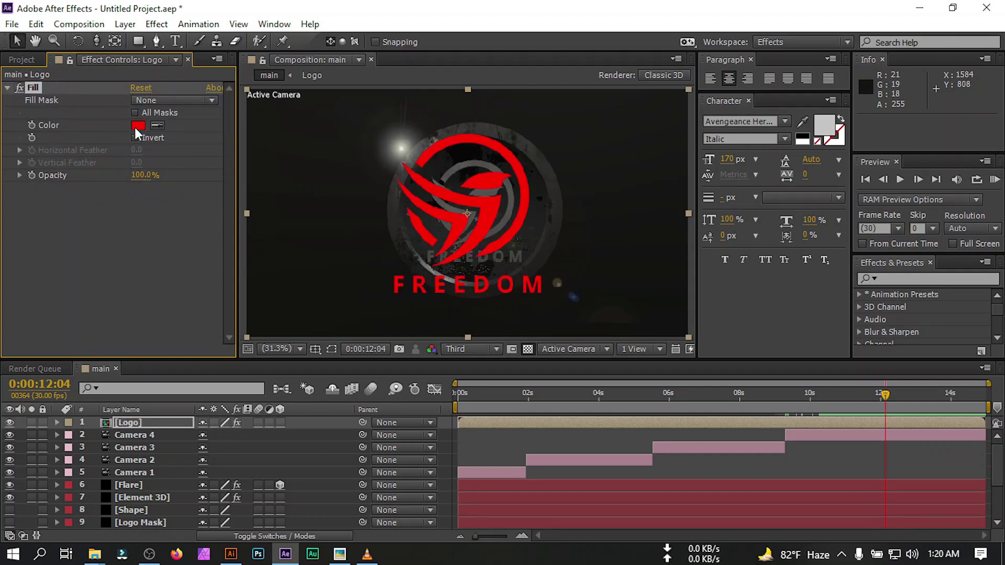
pyautogui.click(137, 126)
pyautogui.moveTo(74, 317); pyautogui.dragTo(2, 280)
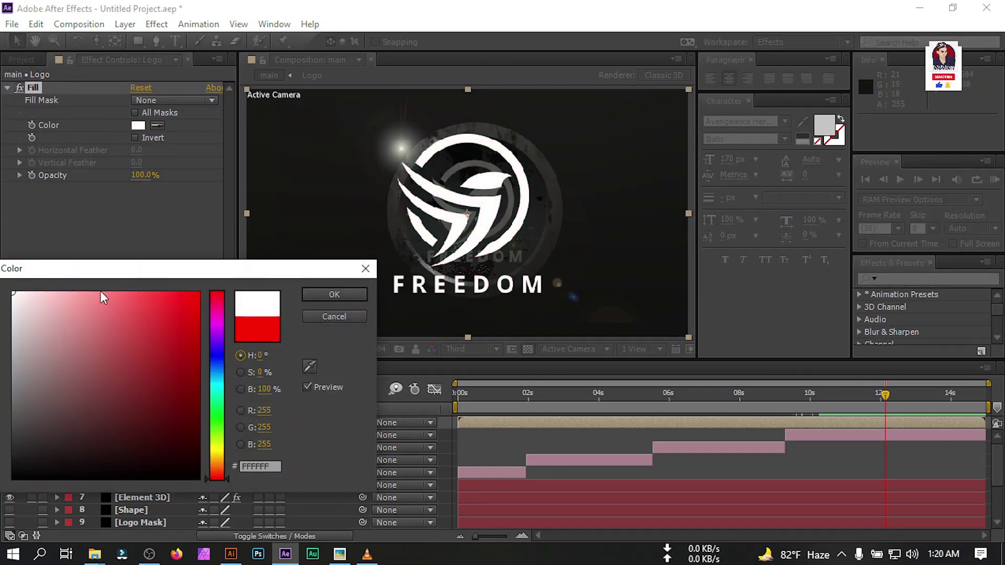
pyautogui.click(322, 297)
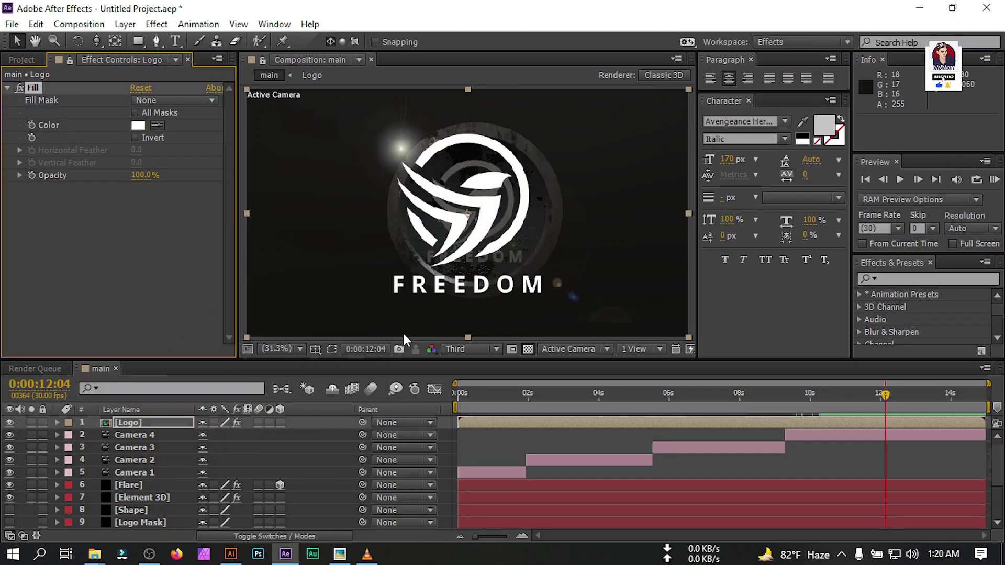
# - Shift the Logo layer to position about 988.8, 540 and trim its start to 0:00:11:25
pyautogui.moveTo(461, 237); pyautogui.dragTo(469, 236)
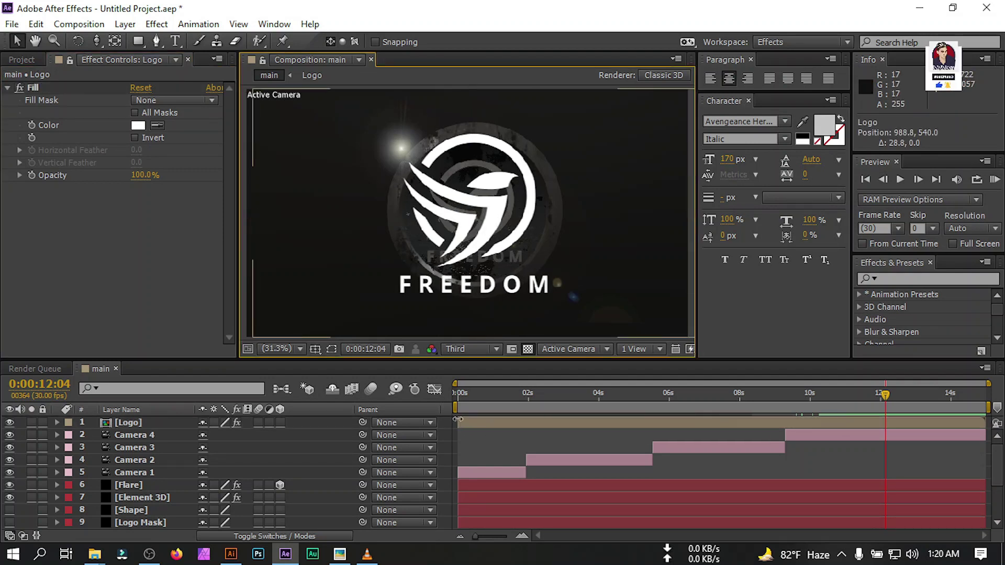
pyautogui.moveTo(473, 420); pyautogui.dragTo(873, 420)
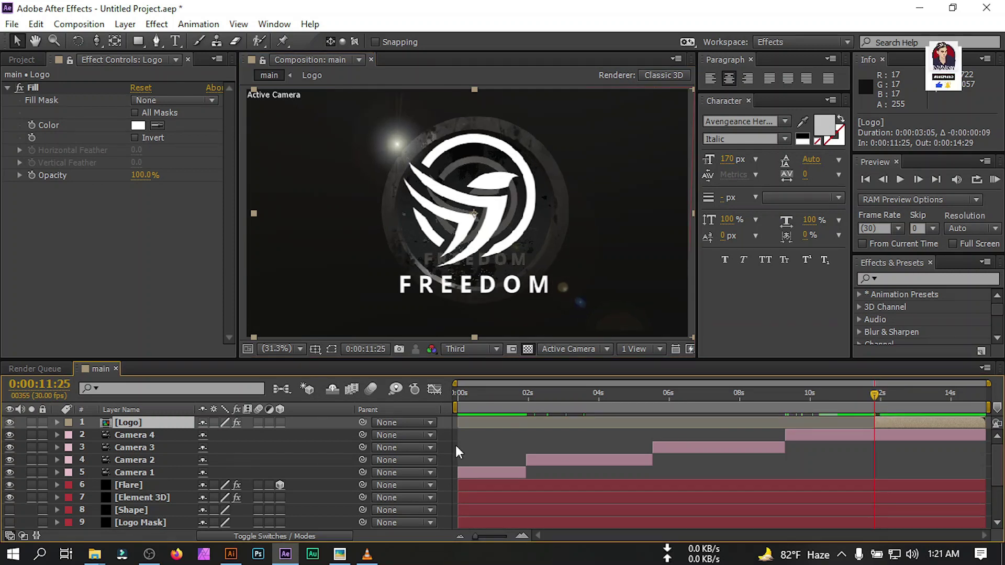
# - Keyframe the Logo layer's Opacity to fade in from 0% at 0:00:11:25 to 100% at 0:00:12:19
pyautogui.press('t')
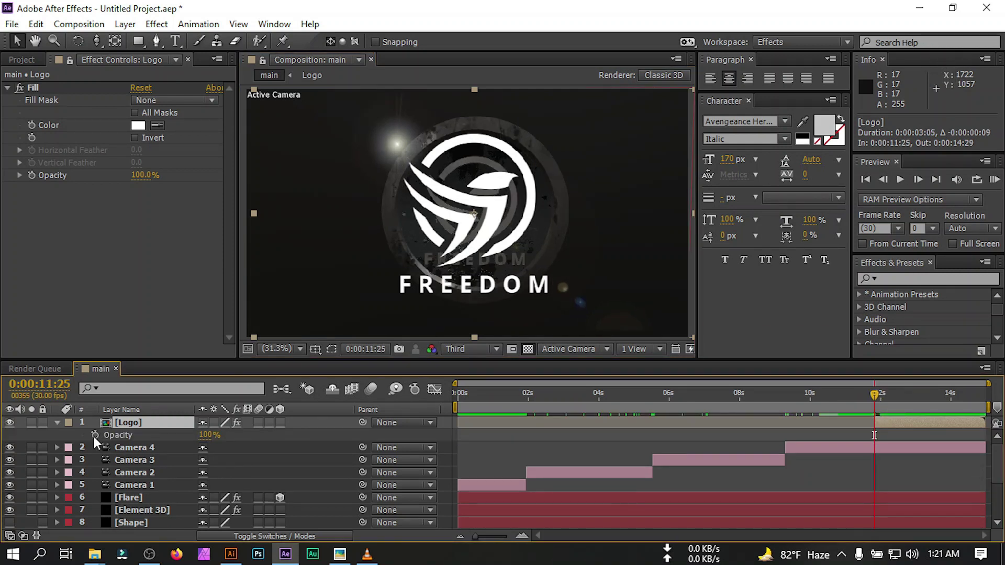
pyautogui.click(94, 436)
pyautogui.click(212, 436)
pyautogui.write('0')
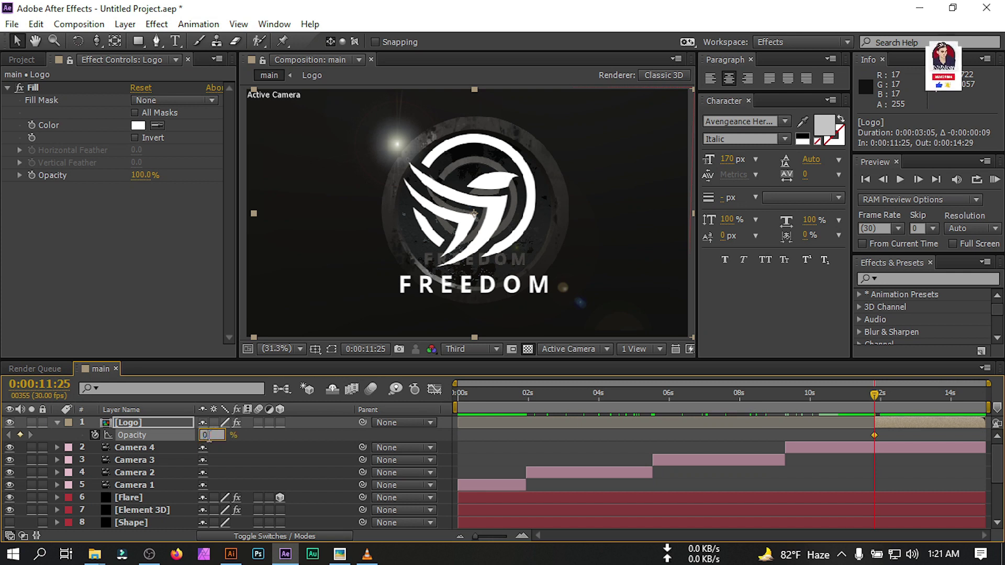
pyautogui.press('Return')
pyautogui.moveTo(877, 392); pyautogui.dragTo(900, 390)
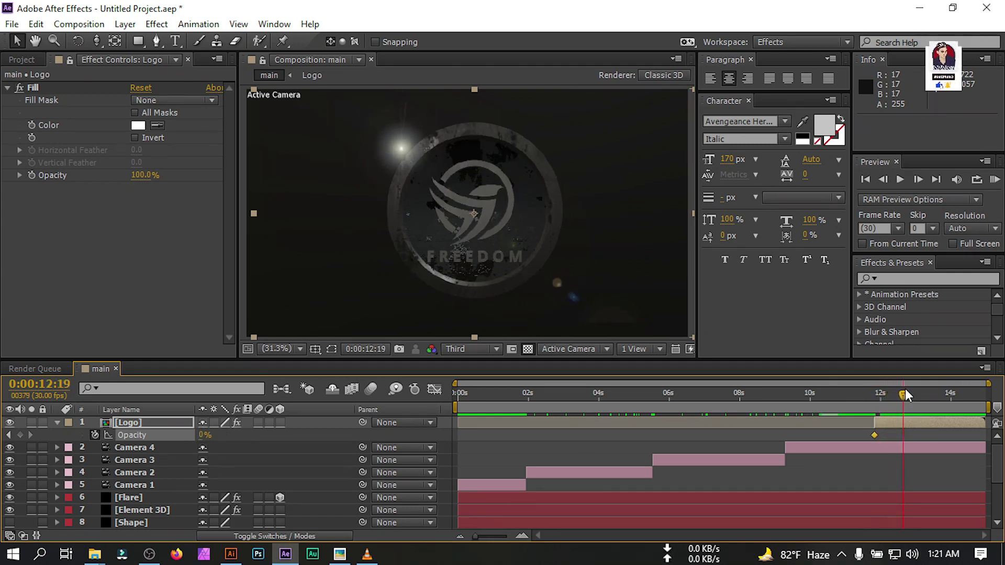
pyautogui.click(204, 435)
pyautogui.write('1')
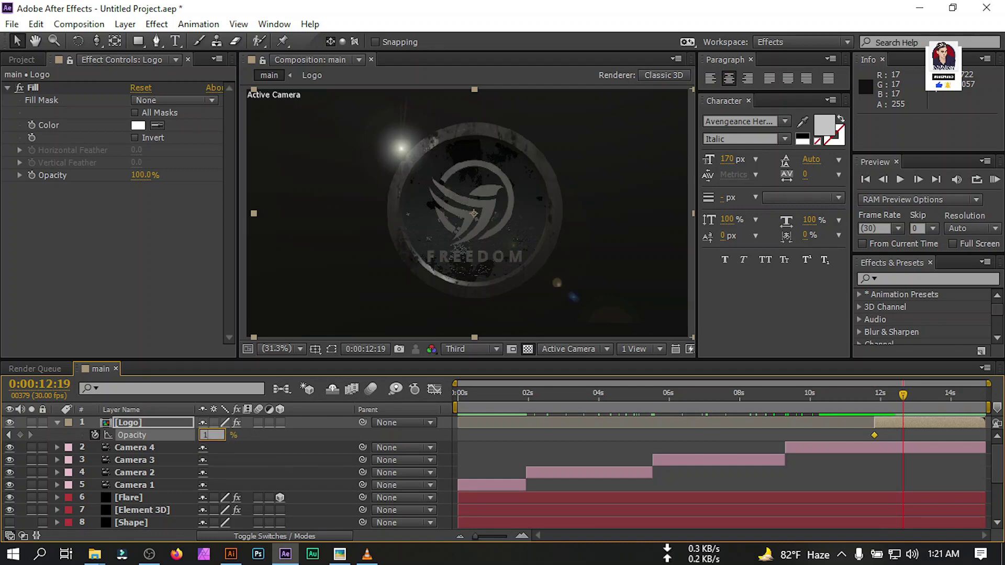
pyautogui.write('00')
# - Pre-compose the four cameras, Flare, Element 3D, Shape and original Logo Mask layers as "3D Logo", moving all attributes into it
pyautogui.click(134, 448)
pyautogui.scroll(-3, 141, 487)
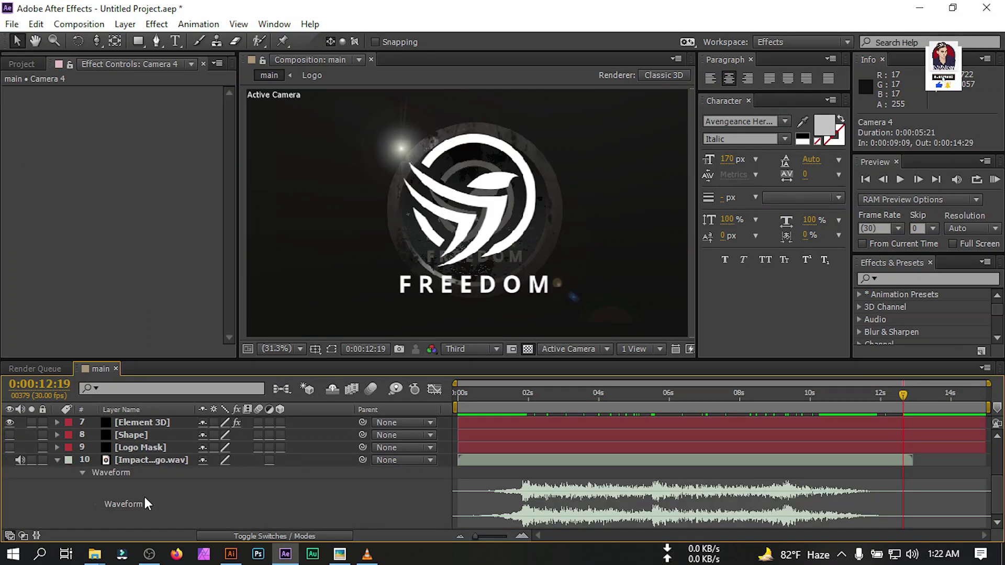
pyautogui.hotkey('ctrl', 'a')
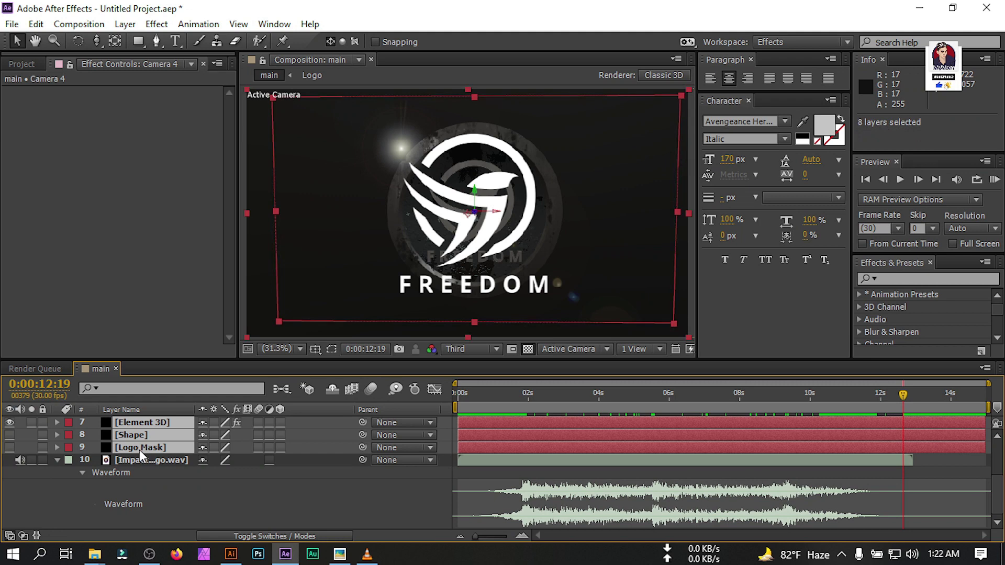
pyautogui.scroll(2, 139, 450)
pyautogui.rightClick(134, 466)
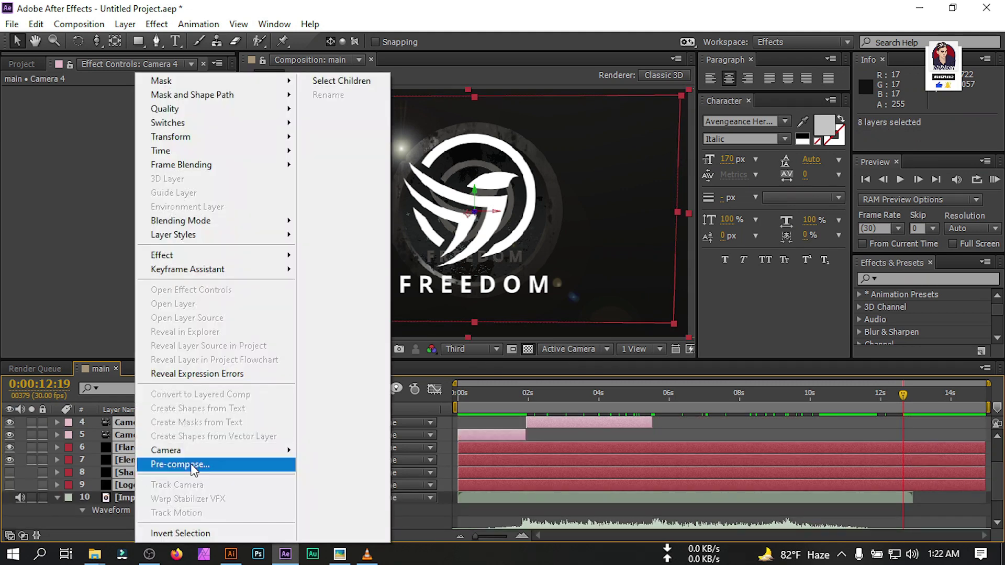
pyautogui.click(145, 465)
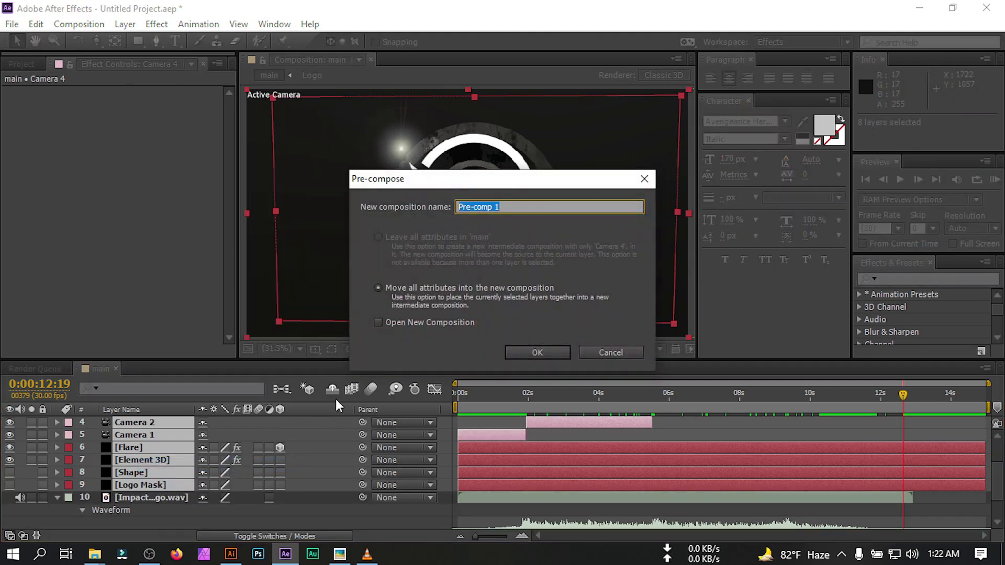
pyautogui.write('3D Logo')
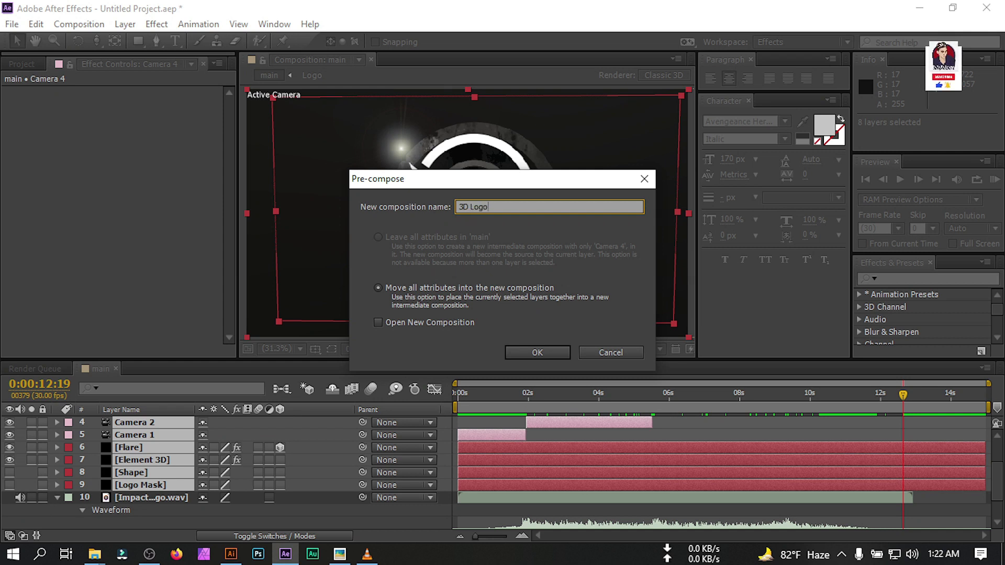
pyautogui.click(369, 286)
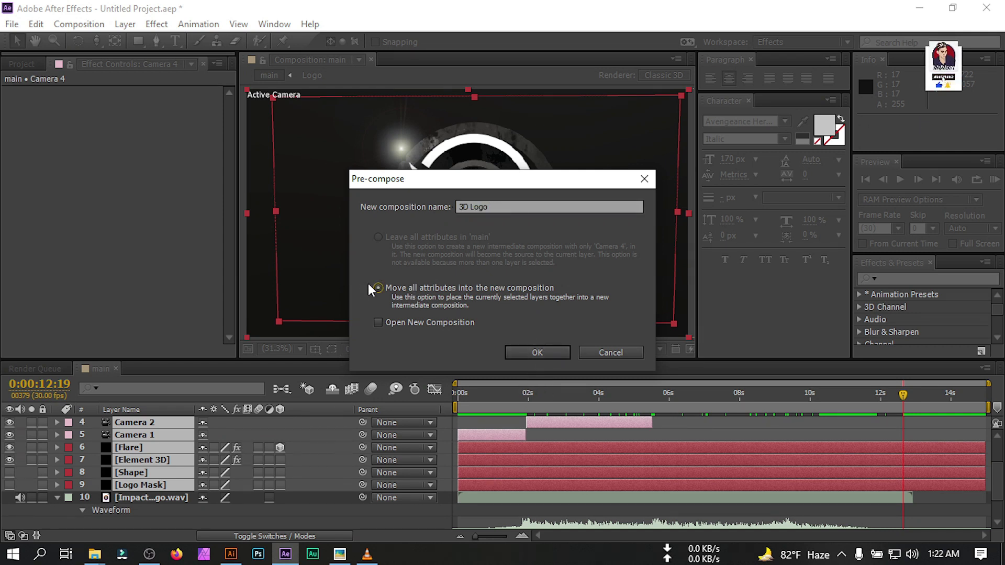
pyautogui.click(540, 350)
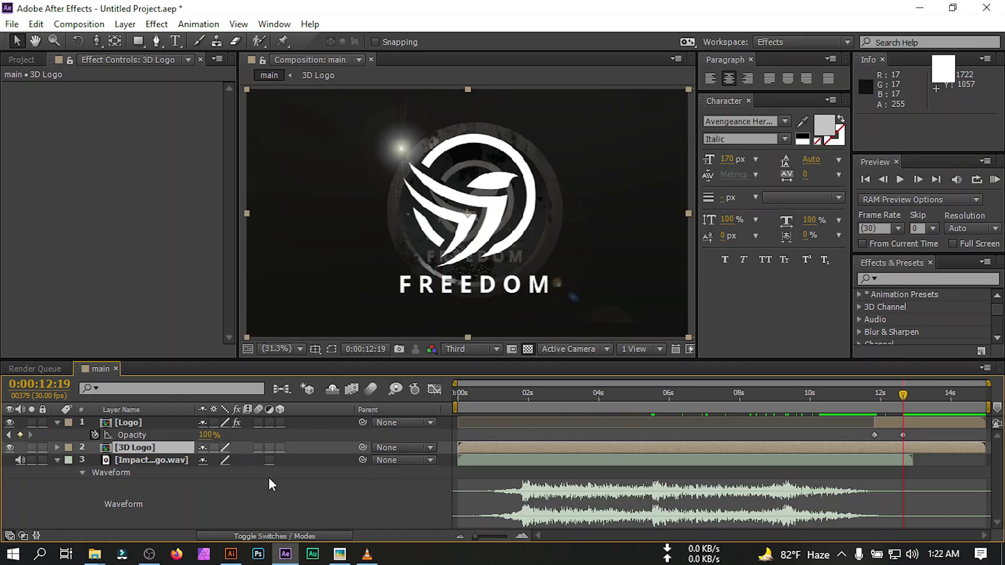
# - Keyframe the 3D Logo layer's Opacity at 0% at 0:00:12:19 and 100% at 0:00:11:25, and turn off the transparency grid
pyautogui.press('t')
pyautogui.moveTo(206, 460); pyautogui.dragTo(134, 468)
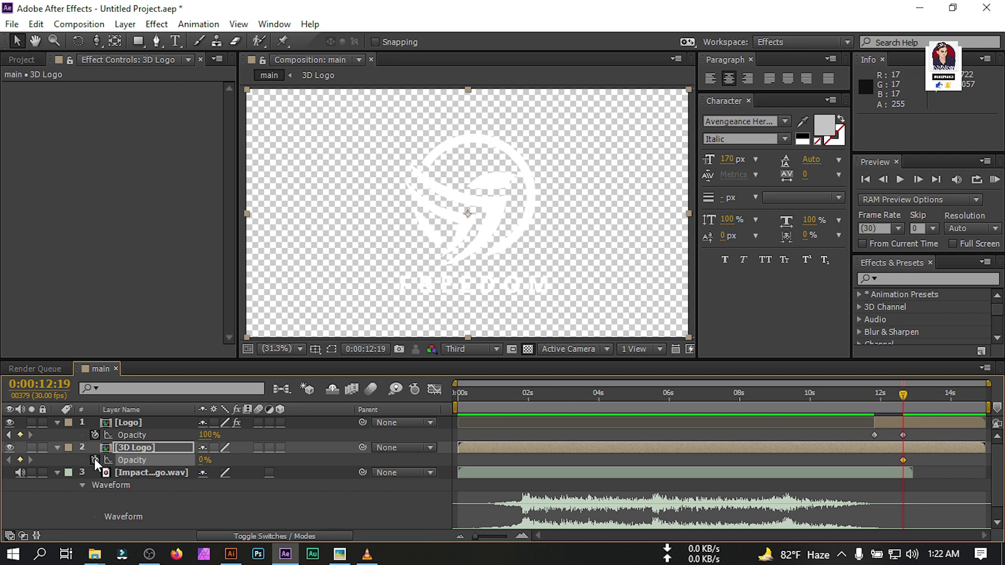
pyautogui.click(527, 349)
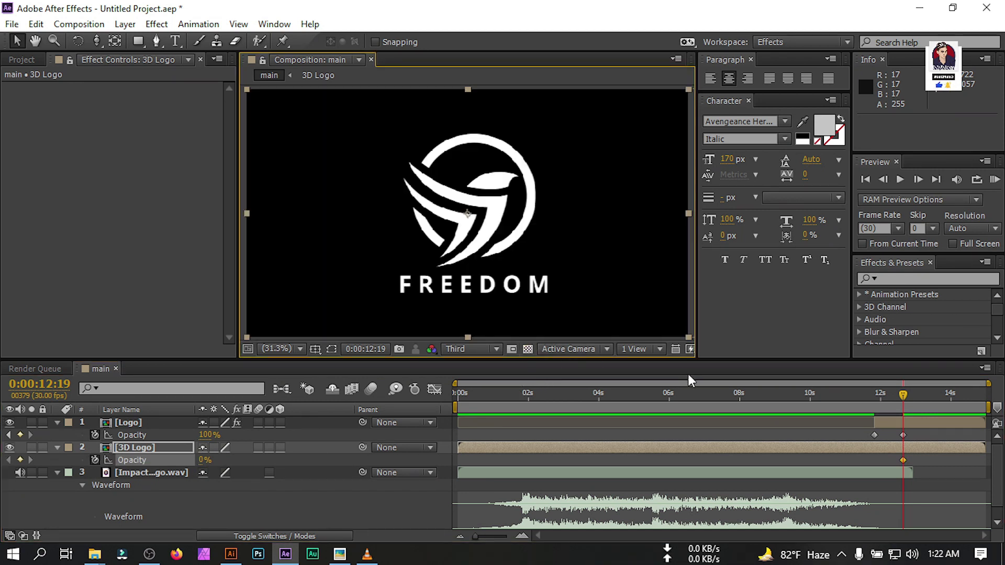
pyautogui.moveTo(897, 397); pyautogui.dragTo(878, 401)
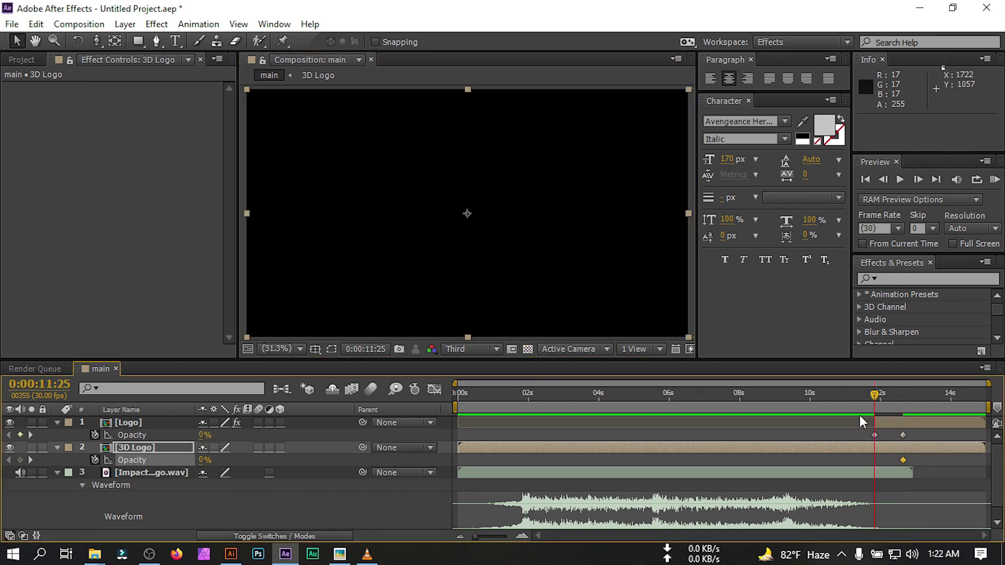
pyautogui.click(203, 461)
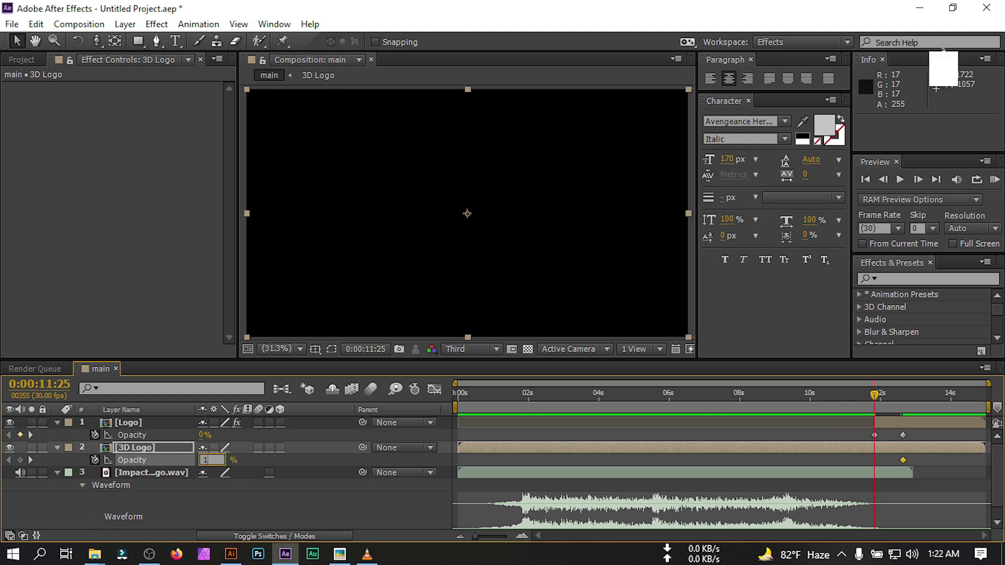
pyautogui.write('100')
pyautogui.press('Return')
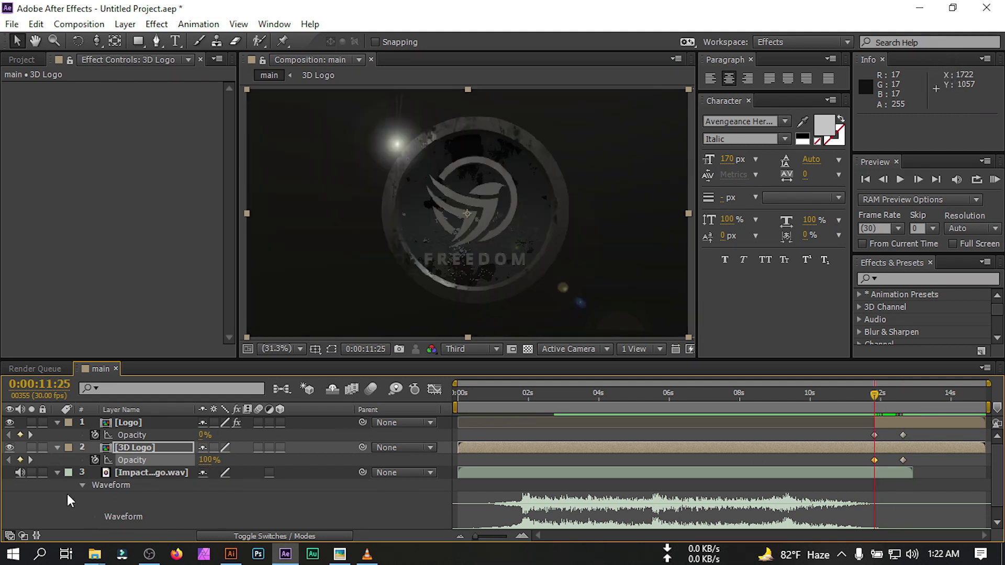
# - Create a full-size solid named BG in a dark colour sampled from the logo backdrop and place it beneath all layers
pyautogui.click(57, 473)
pyautogui.rightClick(74, 504)
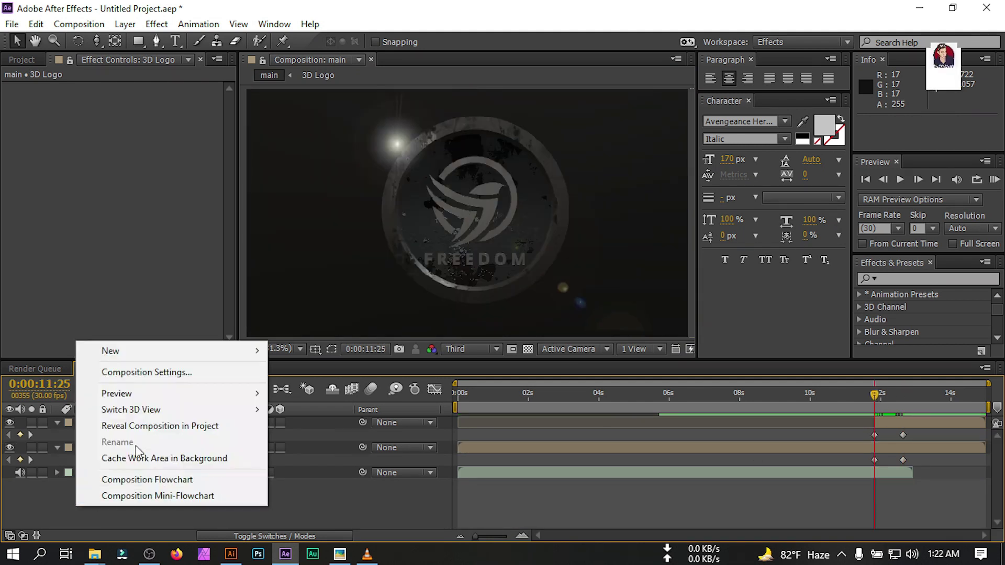
pyautogui.moveTo(147, 358)
pyautogui.click(298, 388)
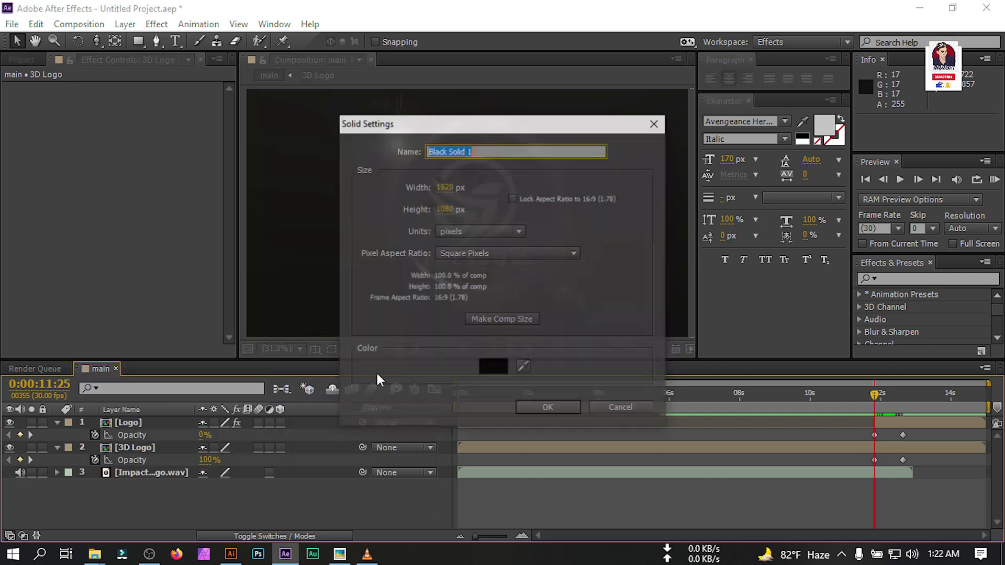
pyautogui.write('BG')
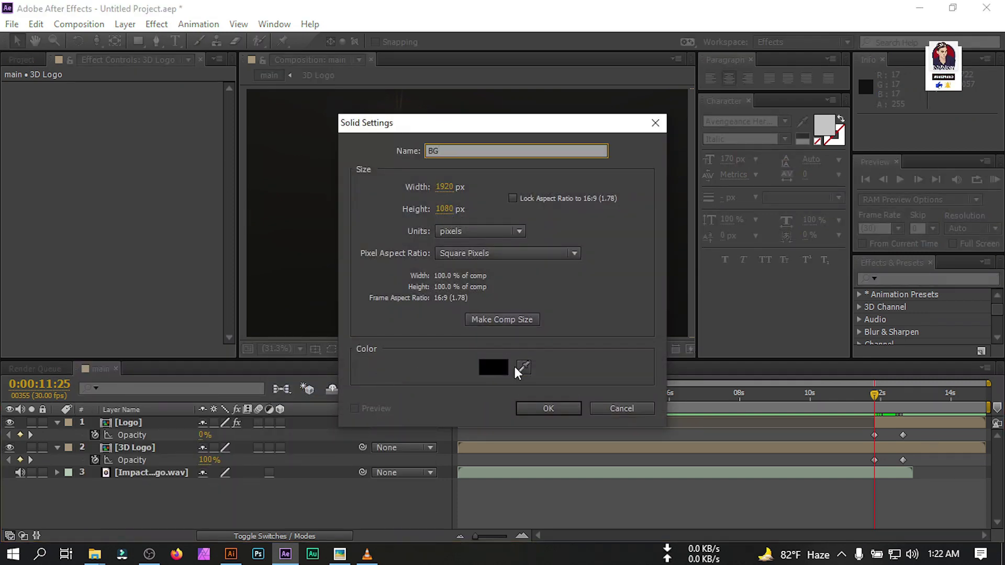
pyautogui.click(523, 367)
pyautogui.click(291, 246)
pyautogui.click(549, 408)
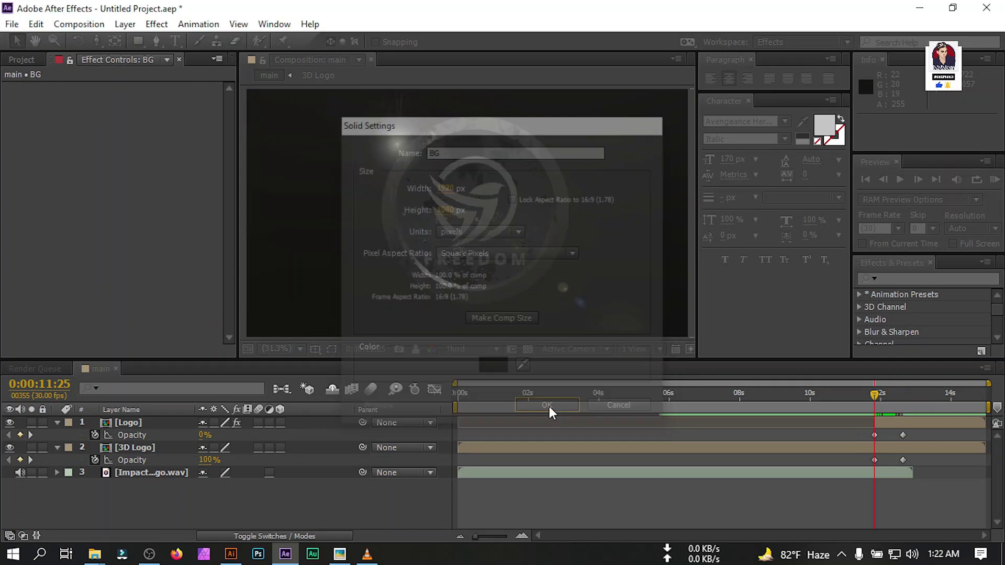
pyautogui.moveTo(143, 429); pyautogui.dragTo(145, 504)
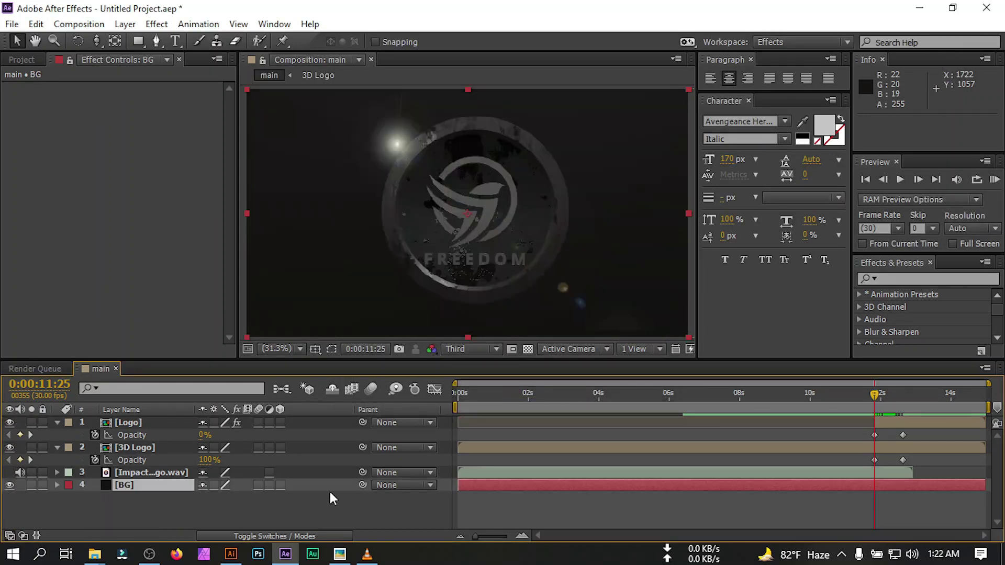
# - Keyframe the flat Logo layer's Scale at 67% at 0:00:12:07 so it matches the size of the 3D logo
pyautogui.click(133, 422)
pyautogui.press('s')
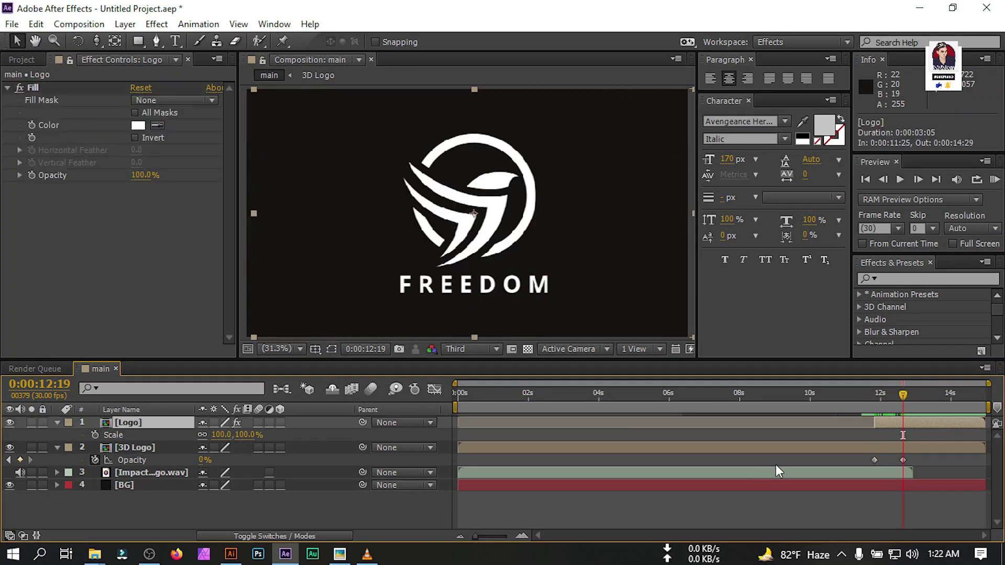
pyautogui.click(890, 400)
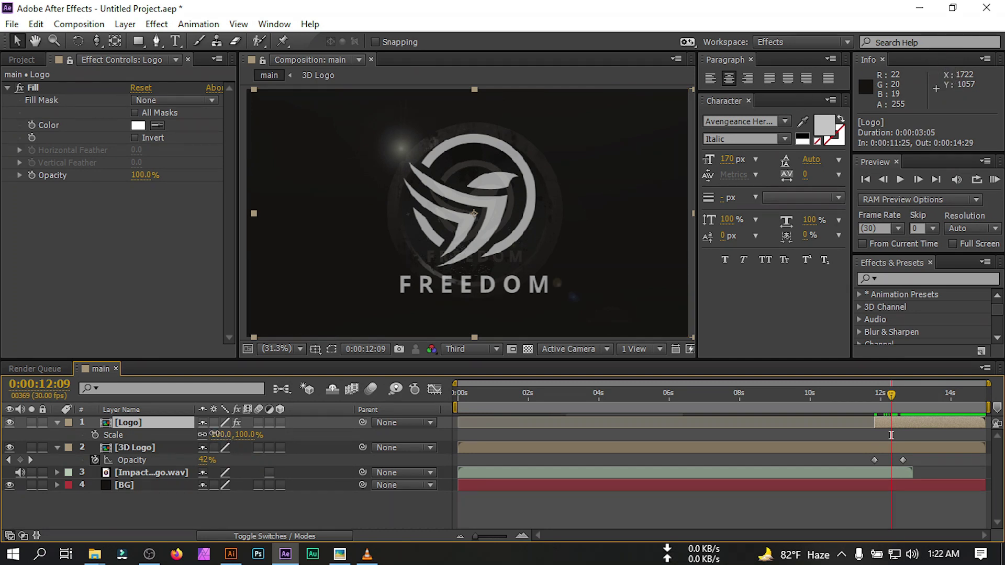
pyautogui.moveTo(223, 434); pyautogui.dragTo(196, 433)
pyautogui.click(888, 400)
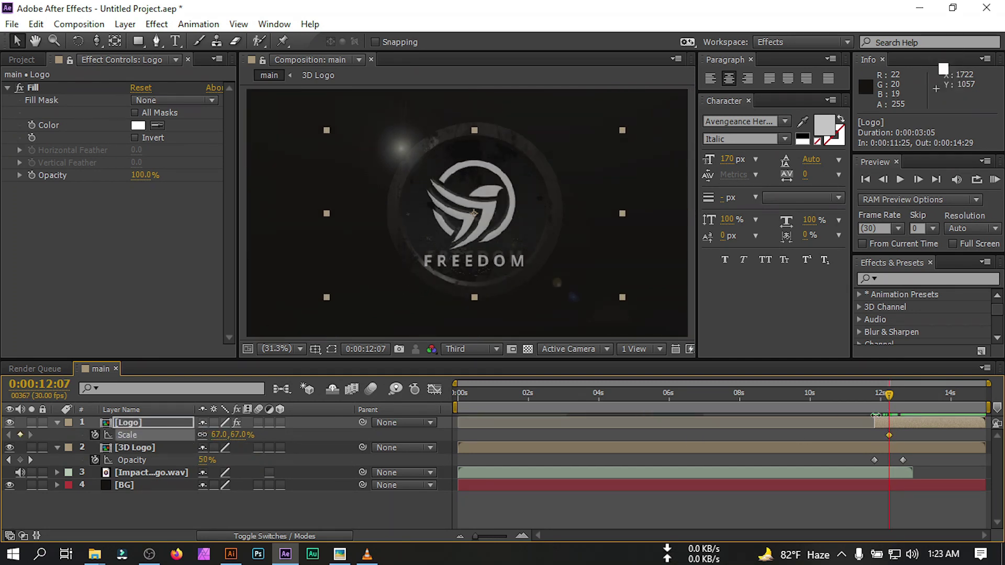
# - Keyframe the Logo layer's Scale at 75% on the composition's last frame, 0:00:14:29
pyautogui.moveTo(888, 397); pyautogui.dragTo(912, 398)
pyautogui.press('End')
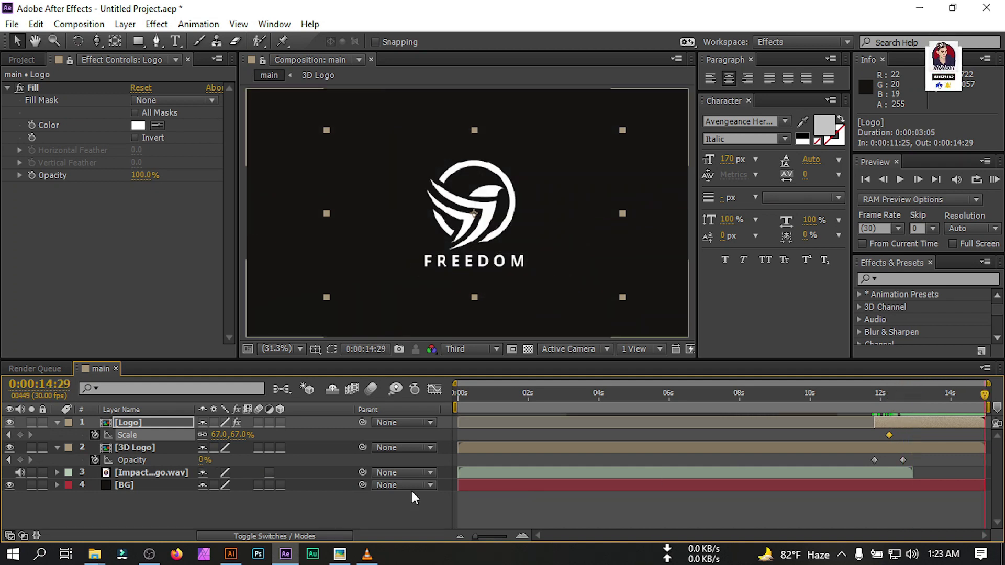
pyautogui.click(218, 435)
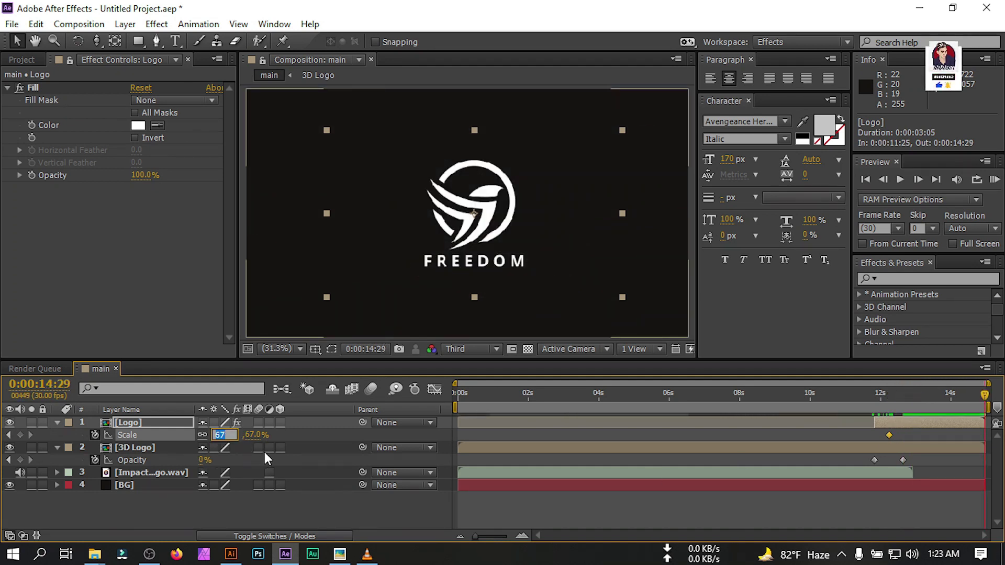
pyautogui.write('75')
pyautogui.press('Return')
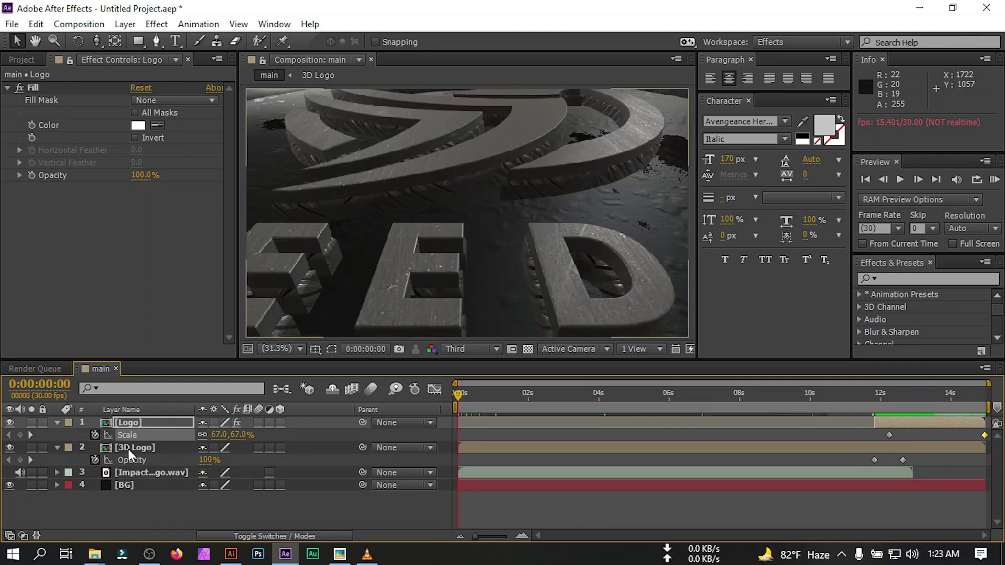
# - Open the 3D Logo composition and turn on Camera 1's Depth of Field with a Focus Distance of 320 pixels
pyautogui.doubleClick(127, 449)
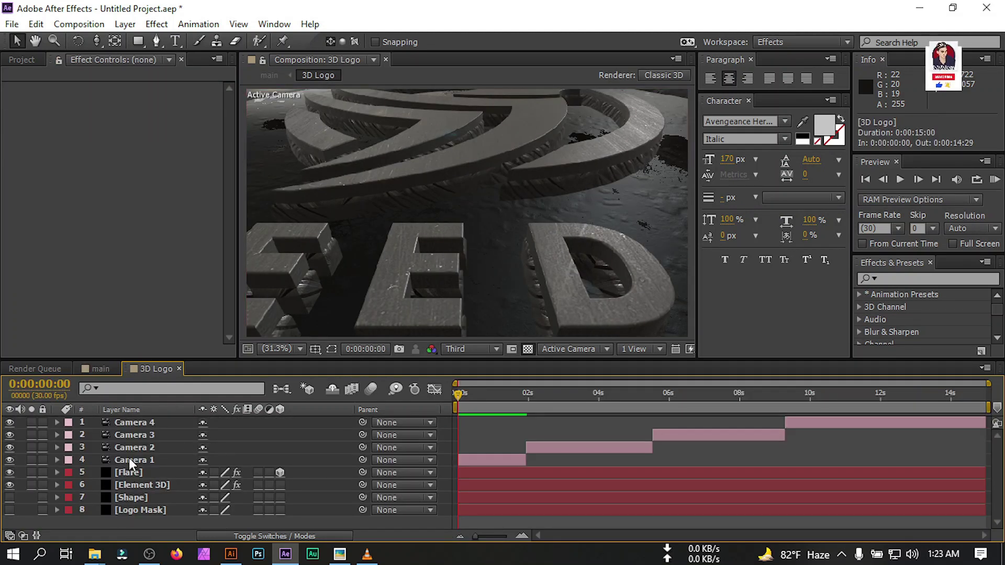
pyautogui.click(130, 459)
pyautogui.click(57, 460)
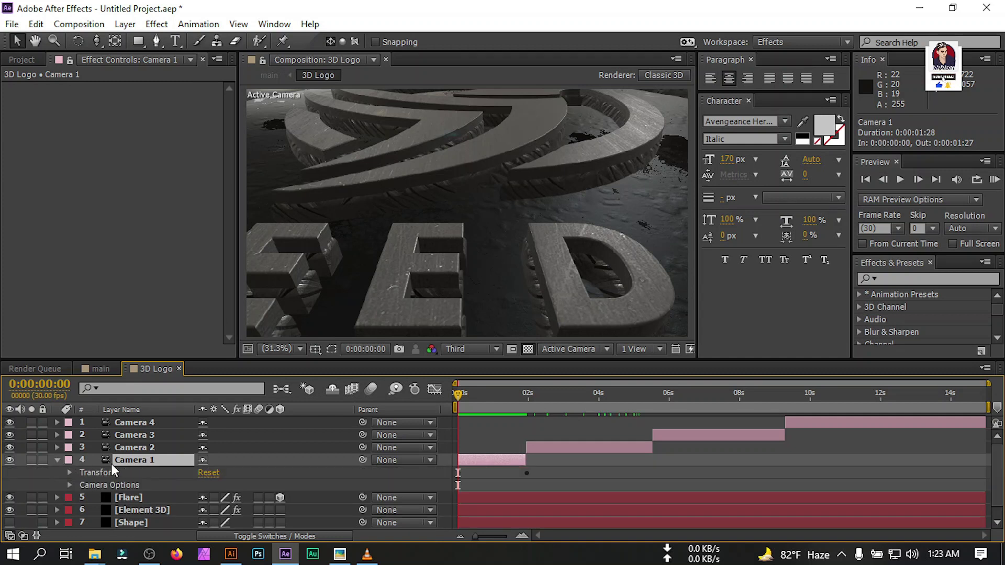
pyautogui.click(70, 484)
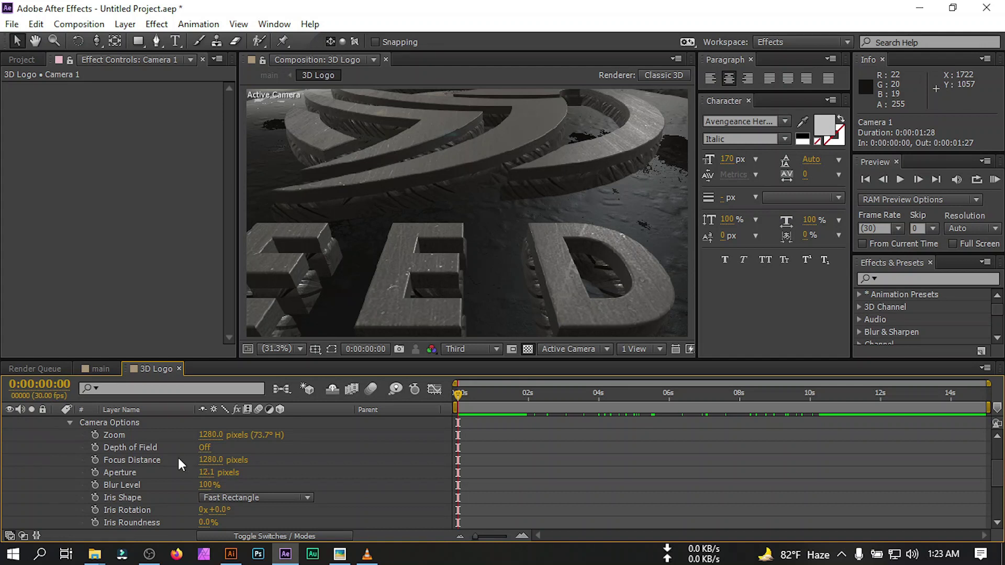
pyautogui.click(203, 447)
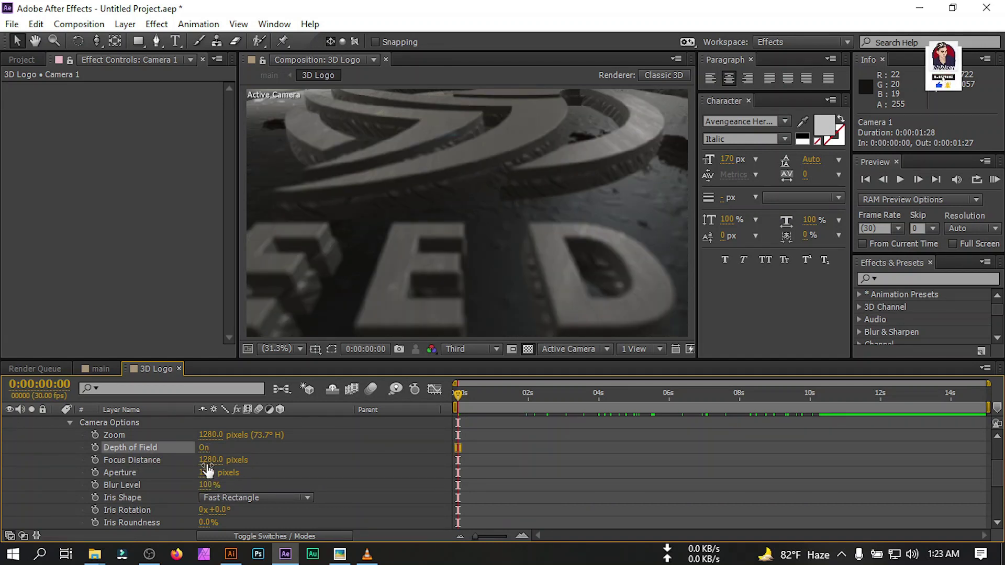
pyautogui.click(211, 460)
pyautogui.write('320')
pyautogui.press('Return')
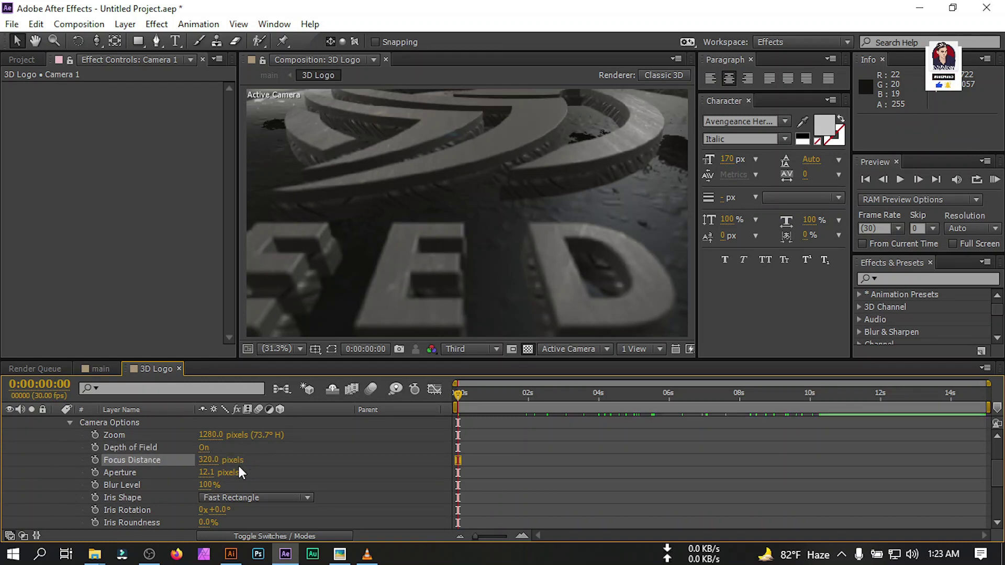
# - Set Camera 1's Blur Level to 150%
pyautogui.click(209, 486)
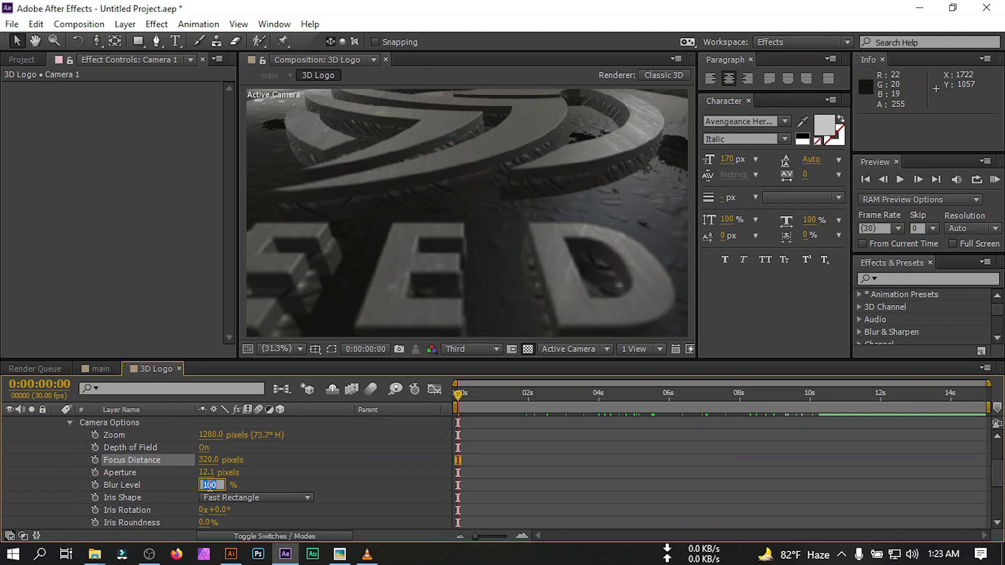
pyautogui.write('150')
pyautogui.press('Return')
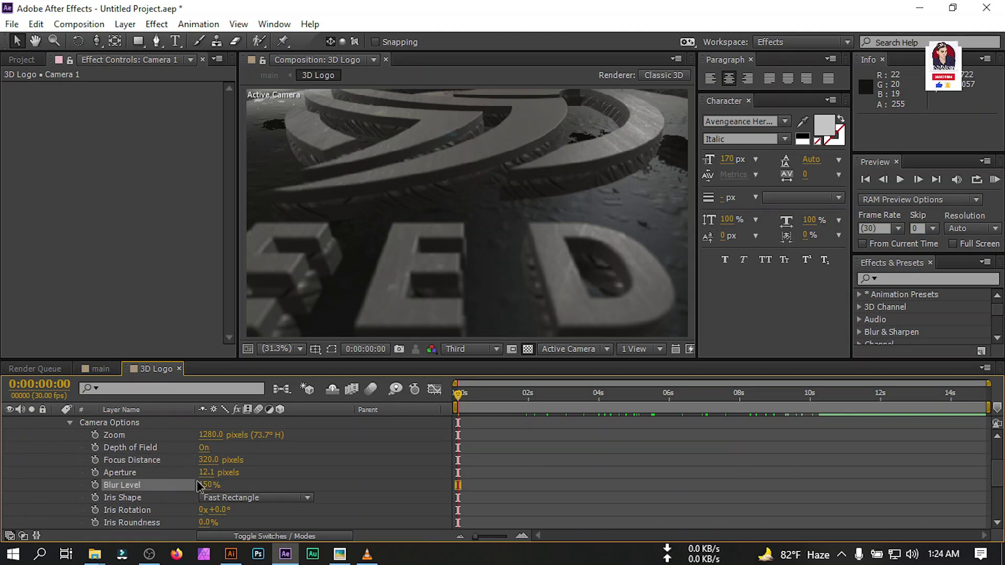
pyautogui.click(186, 450)
pyautogui.scroll(3, 157, 469)
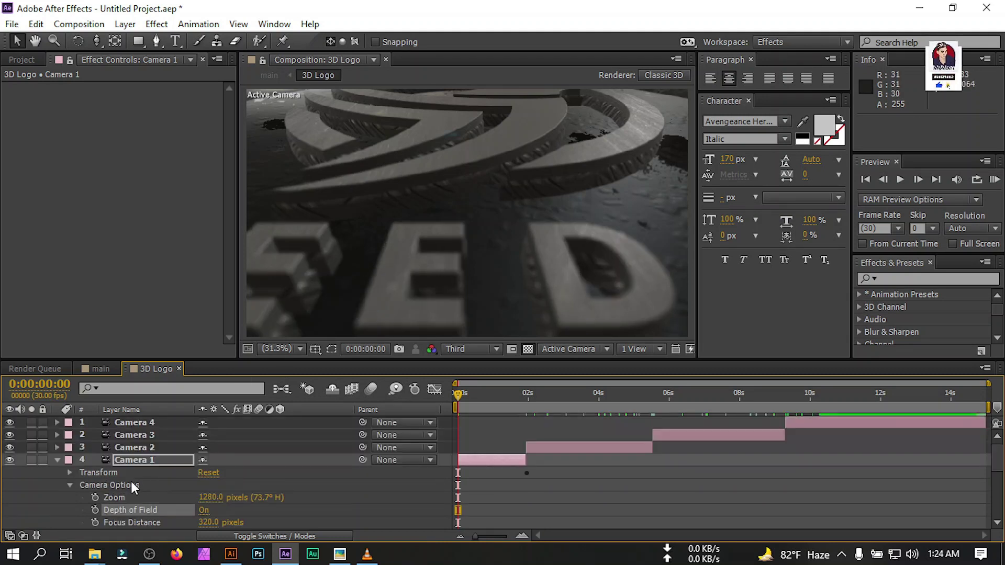
# - Turn on Camera 2's Depth of Field and set its Focus Distance to 300 pixels, checking the shot at 0:00:02:20
pyautogui.click(134, 448)
pyautogui.click(553, 399)
pyautogui.click(58, 460)
pyautogui.click(57, 448)
pyautogui.click(71, 473)
pyautogui.scroll(-2, 74, 472)
pyautogui.click(204, 448)
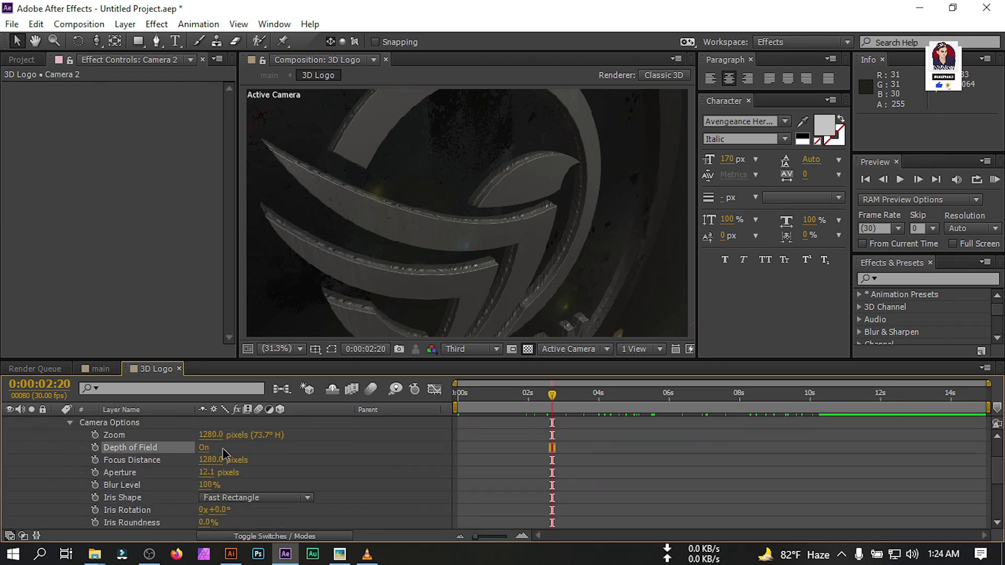
pyautogui.click(208, 460)
pyautogui.write('300')
pyautogui.press('Return')
# - Set Camera 2's Blur Level to 200% and refine its Focus Distance to 310 pixels
pyautogui.click(210, 485)
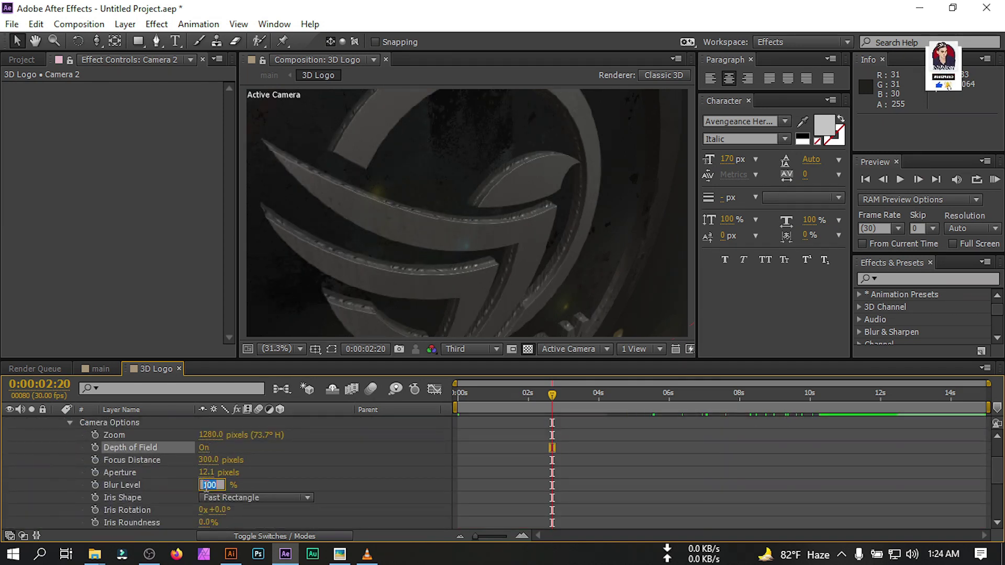
pyautogui.write('200')
pyautogui.press('Return')
pyautogui.click(208, 460)
pyautogui.write('420')
pyautogui.press('Return')
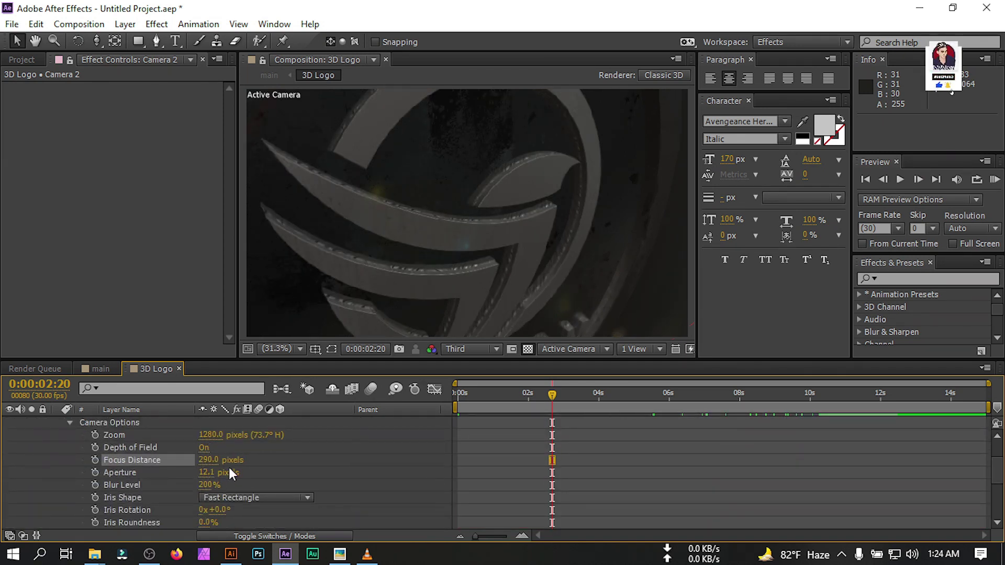
pyautogui.click(210, 460)
pyautogui.write('310')
pyautogui.press('Return')
pyautogui.scroll(2, 52, 450)
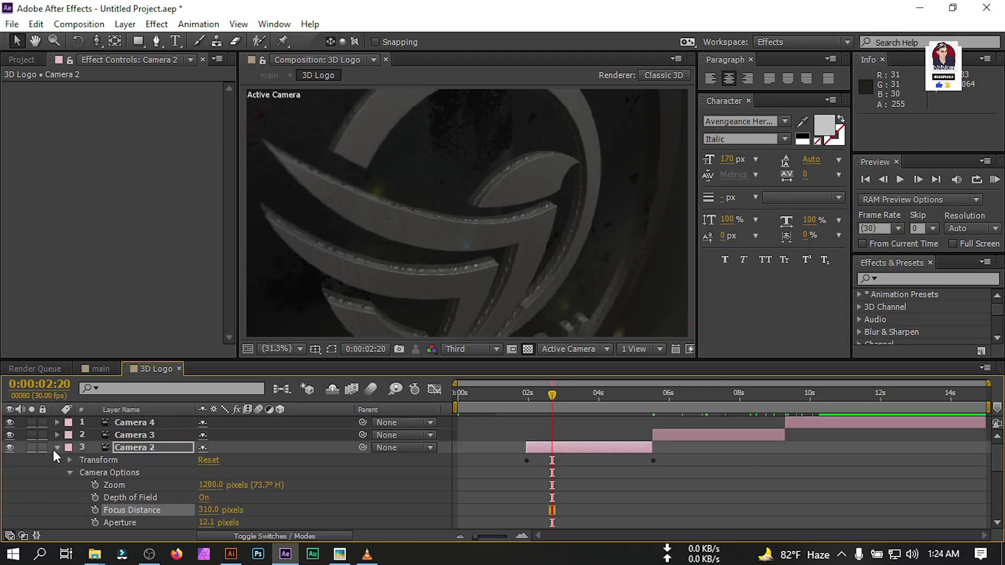
# - Turn on Camera 3's Depth of Field and set its Focus Distance to 270 pixels, checking the shot at 0:00:06:20
pyautogui.click(691, 435)
pyautogui.click(692, 397)
pyautogui.click(57, 448)
pyautogui.click(57, 435)
pyautogui.click(70, 460)
pyautogui.scroll(-1, 140, 463)
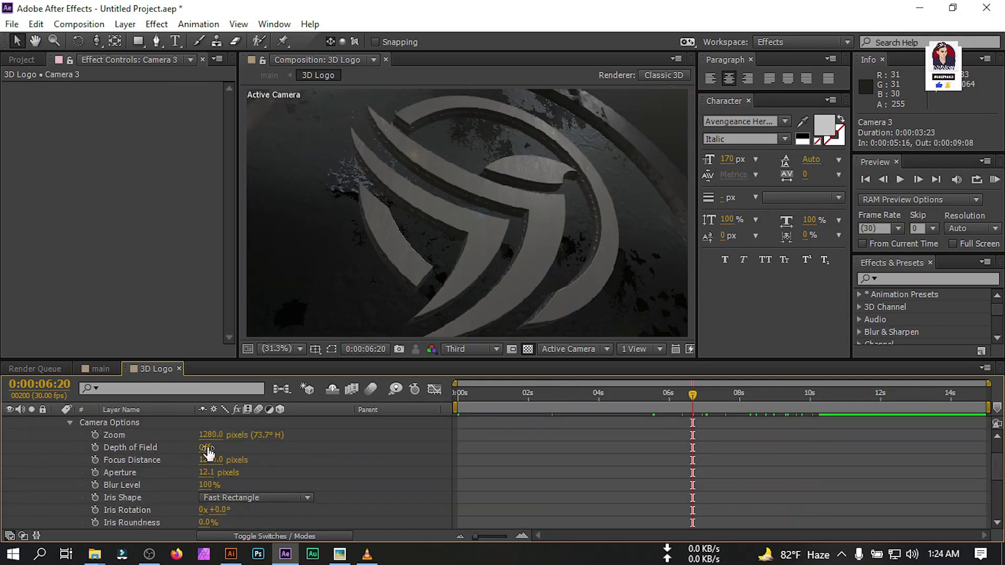
pyautogui.click(204, 448)
pyautogui.click(211, 461)
pyautogui.write('270')
pyautogui.press('Return')
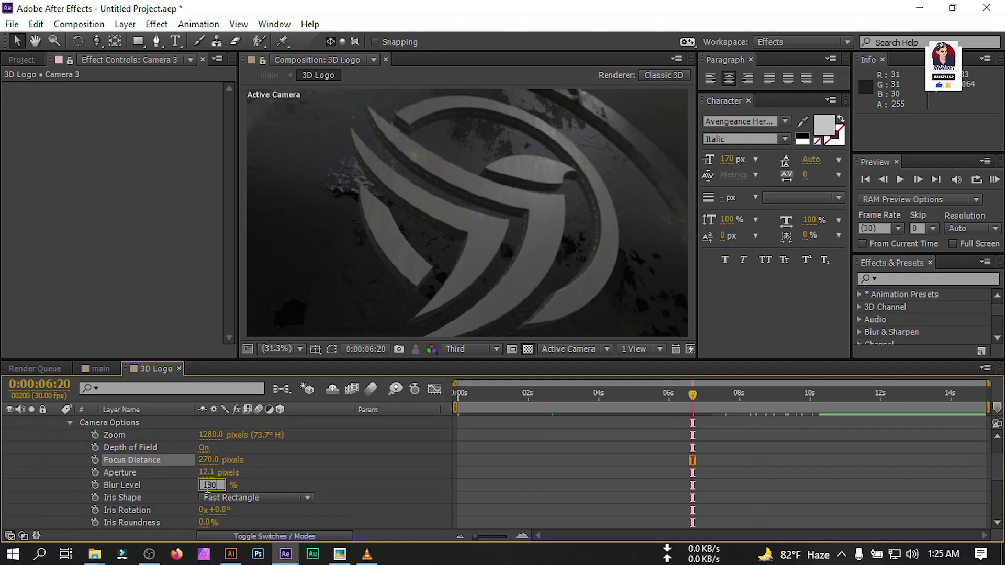
# - Set Camera 3's Blur Level to 180% and refine its Focus Distance to 370 pixels
pyautogui.press('Return')
pyautogui.doubleClick(205, 450)
pyautogui.click(205, 463)
pyautogui.write('340')
pyautogui.press('Return')
pyautogui.click(206, 462)
pyautogui.write('3')
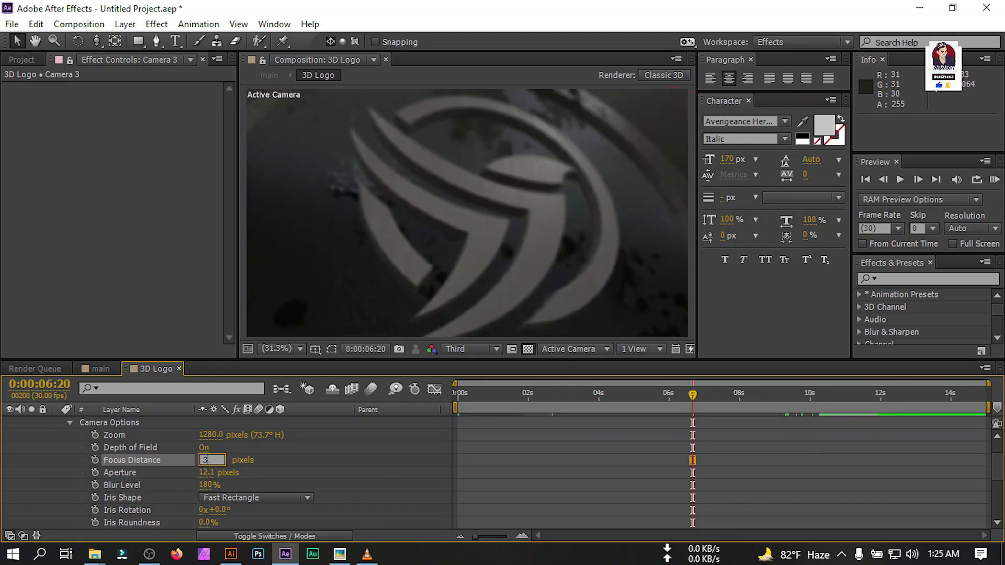
pyautogui.write('70')
pyautogui.press('Return')
pyautogui.click(183, 450)
pyautogui.scroll(3, 183, 453)
# - Try Depth of Field on Camera 4, comparing its shot with the blur on and off near 0:00:12:02
pyautogui.click(815, 405)
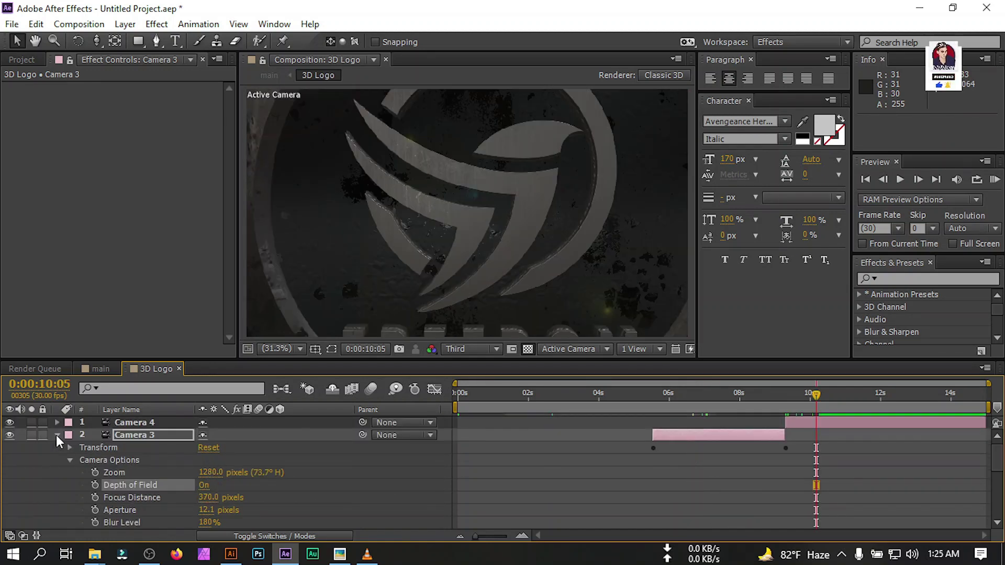
pyautogui.click(57, 435)
pyautogui.moveTo(816, 398); pyautogui.dragTo(877, 405)
pyautogui.click(125, 423)
pyautogui.click(57, 423)
pyautogui.click(69, 447)
pyautogui.click(209, 448)
pyautogui.scroll(2, 827, 471)
pyautogui.click(205, 473)
pyautogui.click(204, 473)
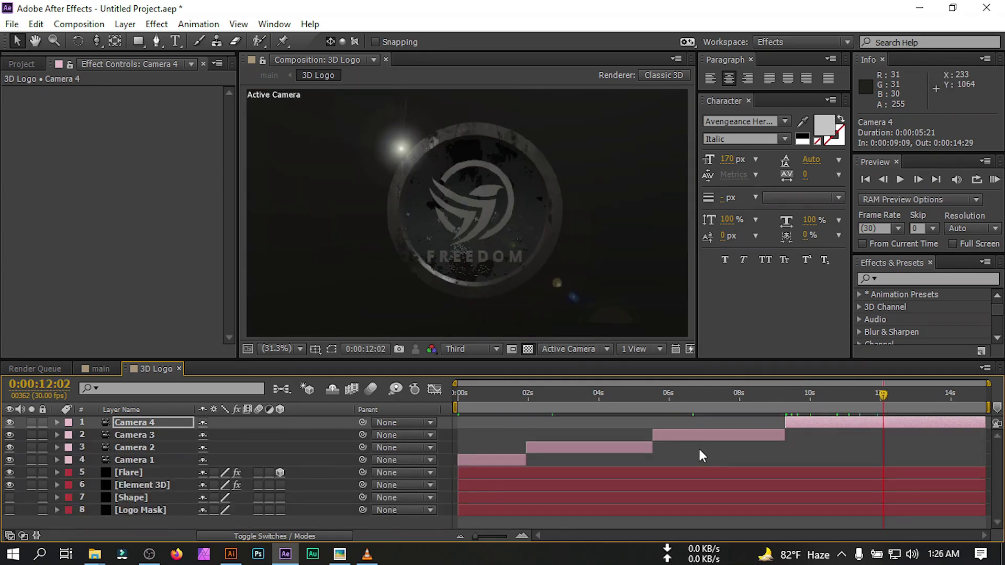
# - Back in the main composition, import Glow.mp4 and Particles.mp4 from the (footages) folder and place Particles.mp4 above all layers
pyautogui.click(98, 367)
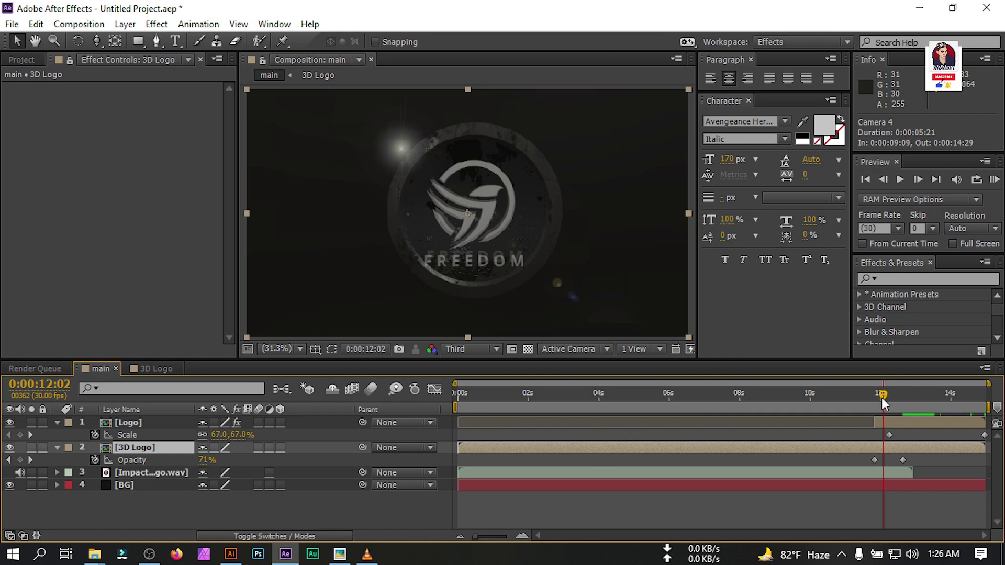
pyautogui.moveTo(882, 398); pyautogui.dragTo(571, 422)
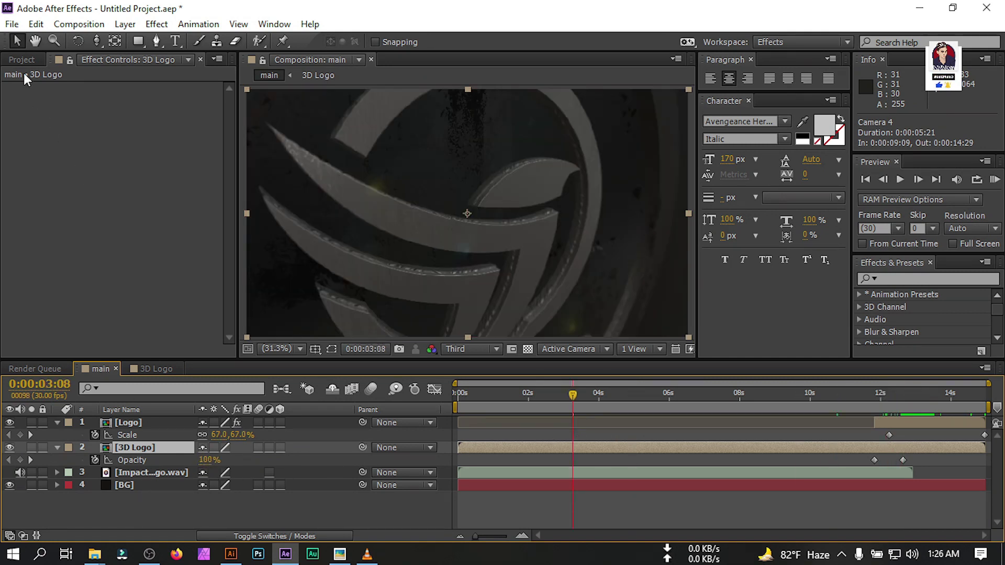
pyautogui.click(22, 59)
pyautogui.click(75, 280)
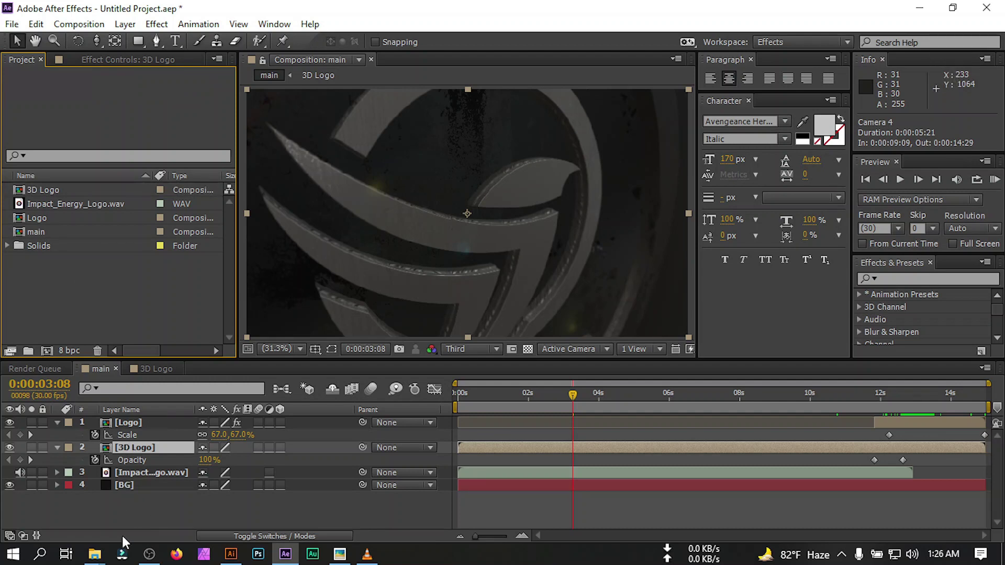
pyautogui.moveTo(95, 554)
pyautogui.click(110, 498)
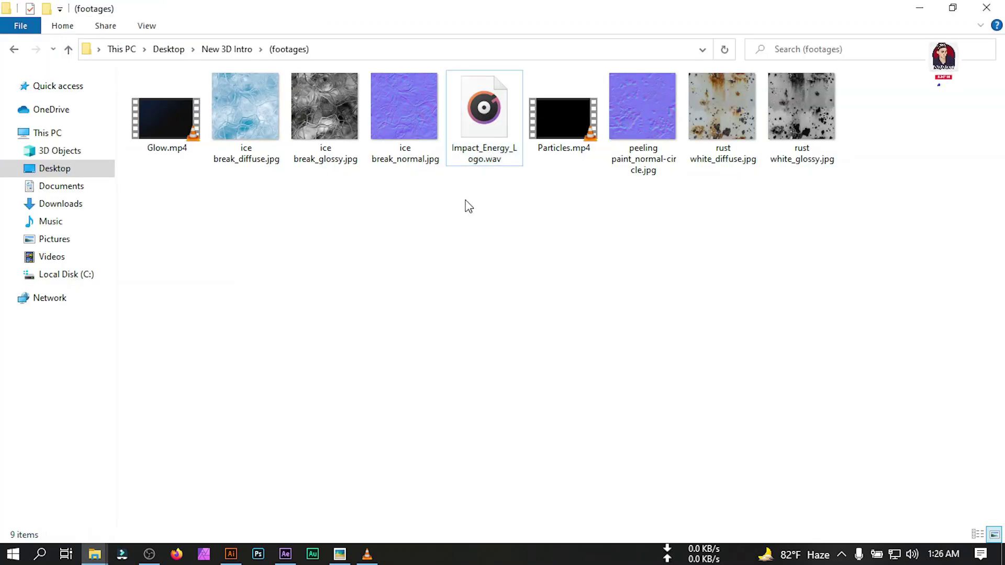
pyautogui.click(566, 110)
pyautogui.keyDown('ctrl'); pyautogui.click(158, 118); pyautogui.keyUp('ctrl')
pyautogui.moveTo(158, 118); pyautogui.dragTo(133, 425)
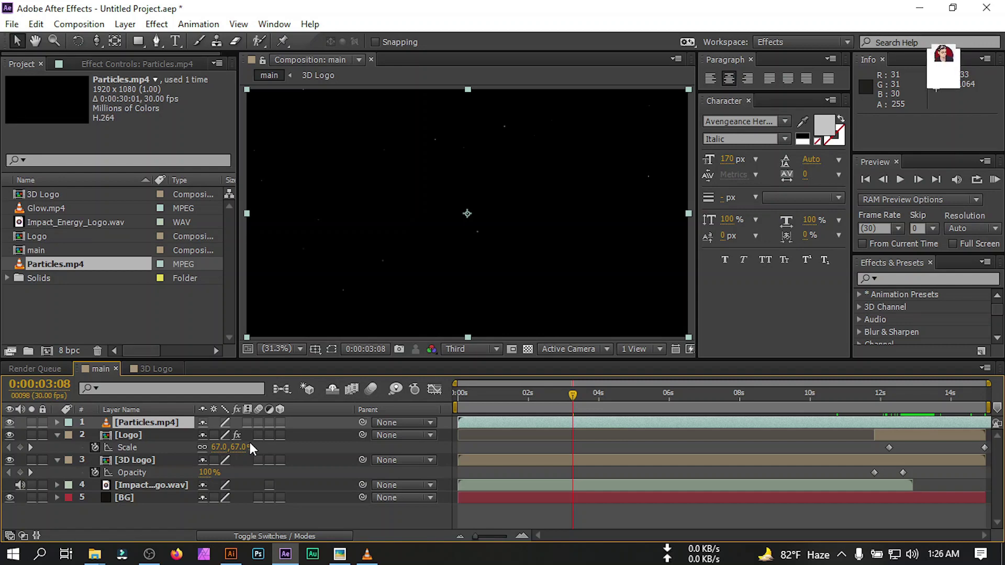
# - Set the Particles.mp4 layer's blending mode to Screen
pyautogui.press('F4')
pyautogui.click(215, 423)
pyautogui.click(261, 248)
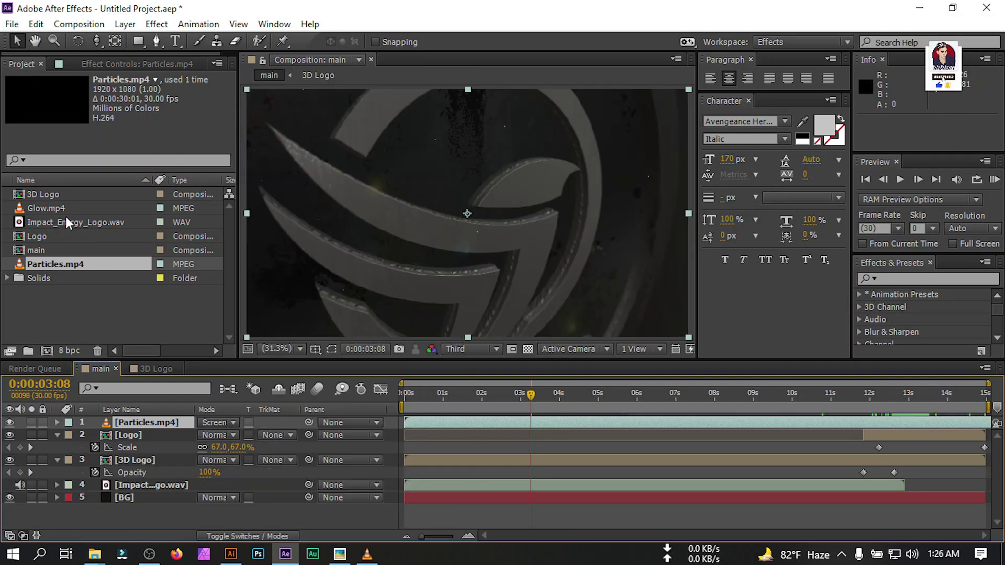
# - Place Glow.mp4 above all layers in the main composition and set its blending mode to Screen
pyautogui.click(43, 195)
pyautogui.moveTo(47, 207); pyautogui.dragTo(116, 417)
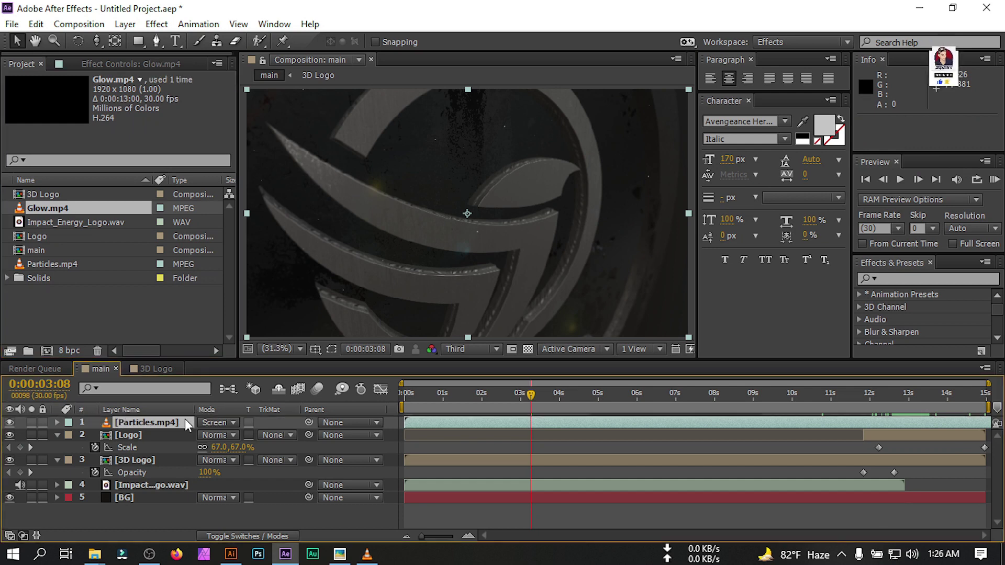
pyautogui.click(213, 423)
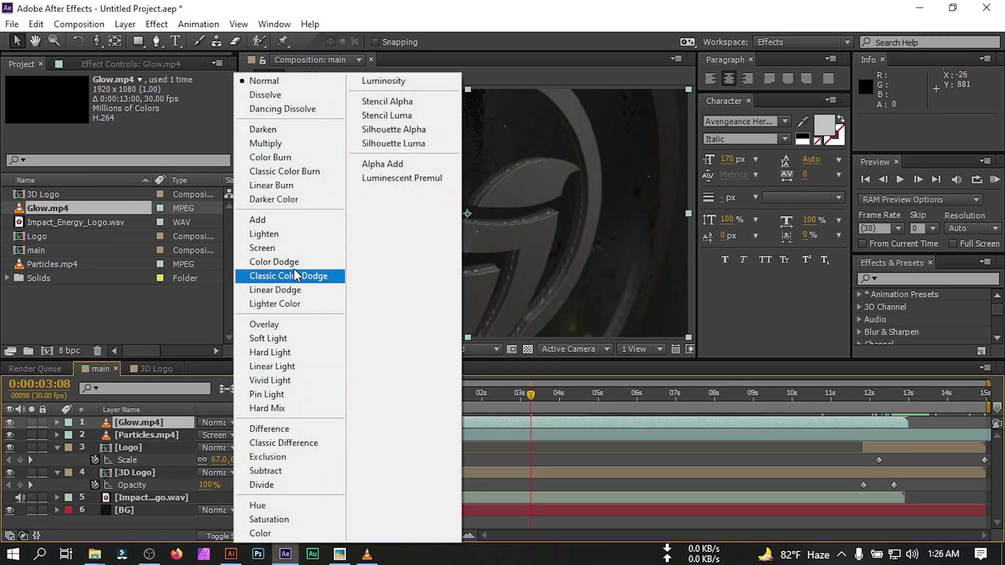
pyautogui.click(267, 248)
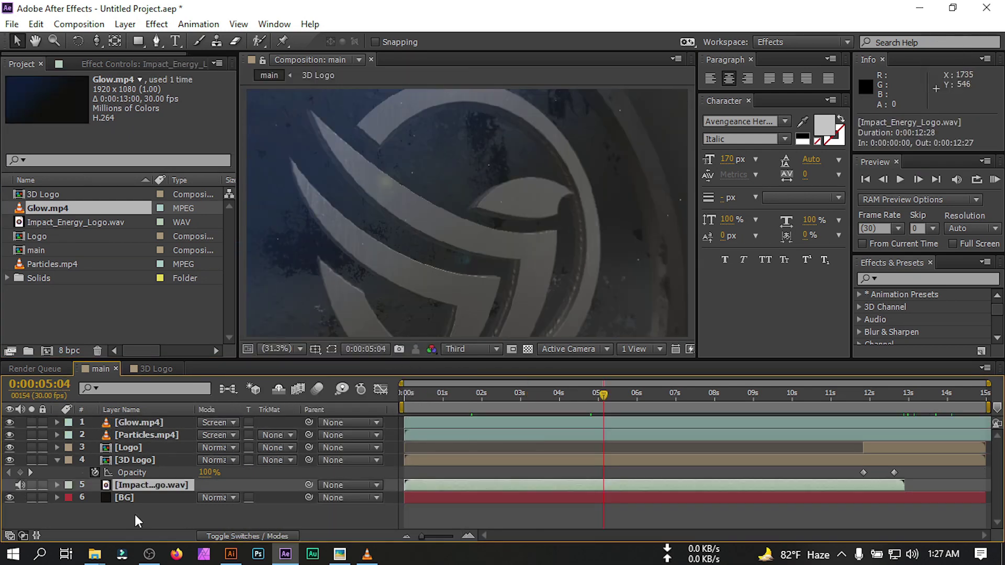
# - Add an adjustment layer above all layers in the main composition and rename it Curves
pyautogui.rightClick(132, 513)
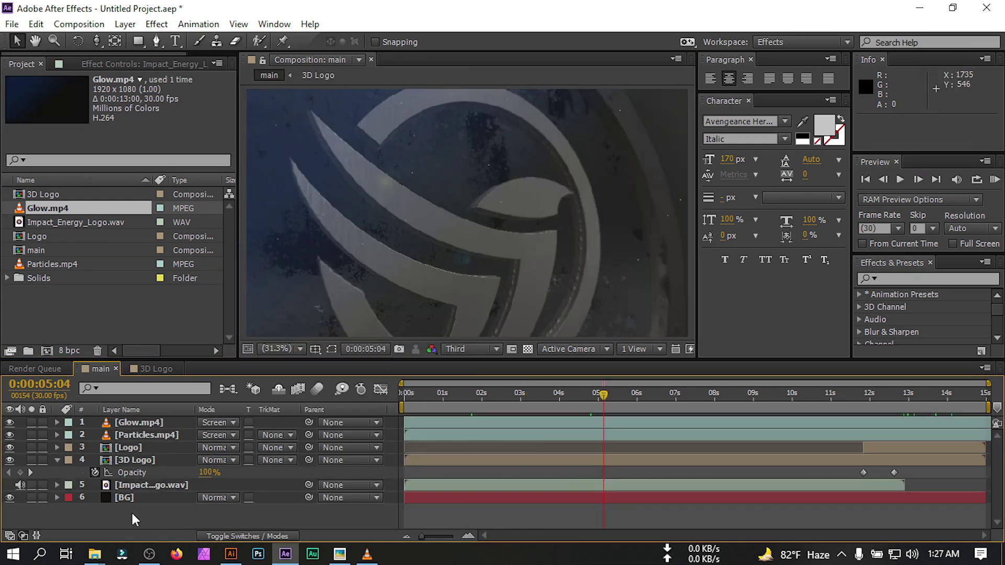
pyautogui.moveTo(203, 362)
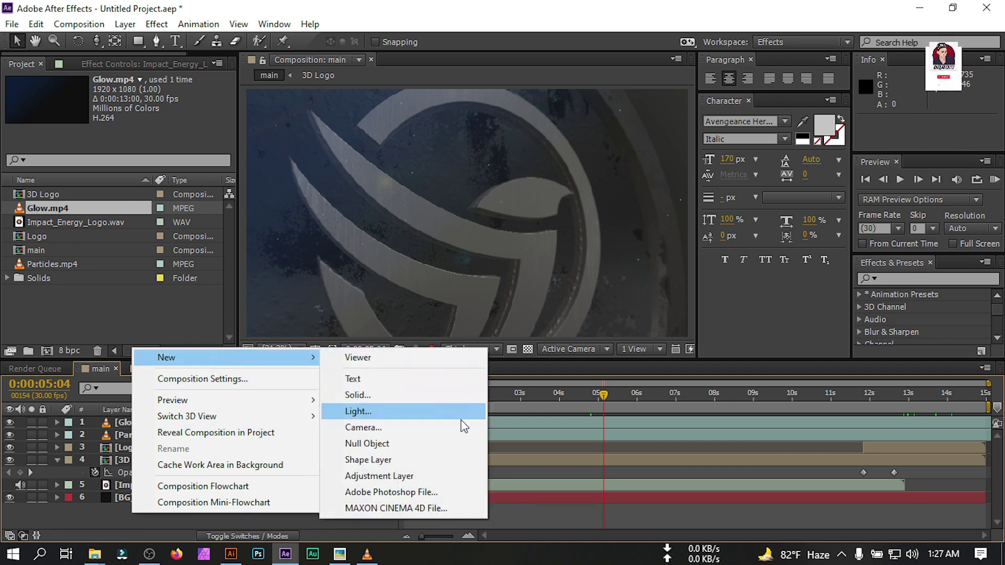
pyautogui.click(399, 476)
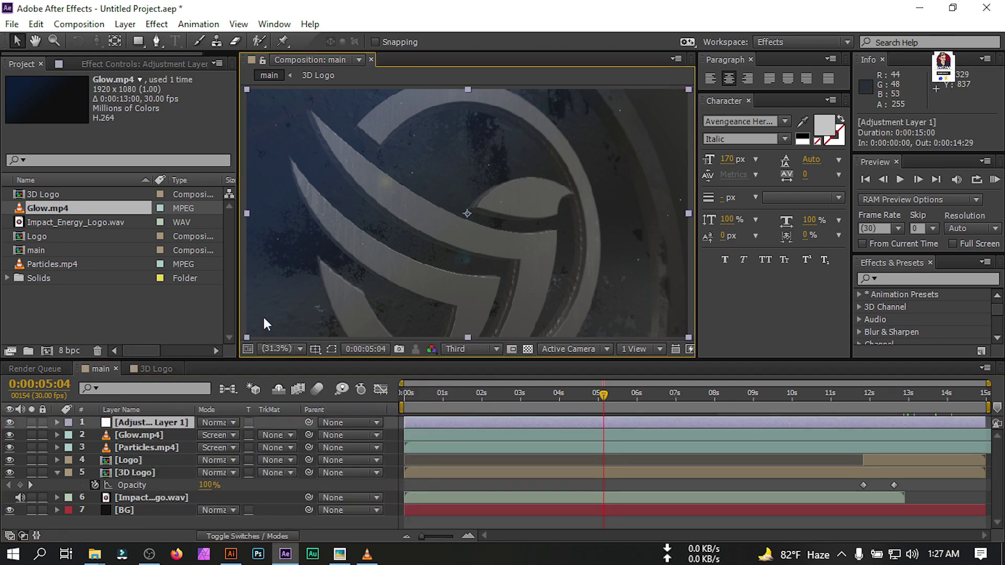
pyautogui.rightClick(146, 425)
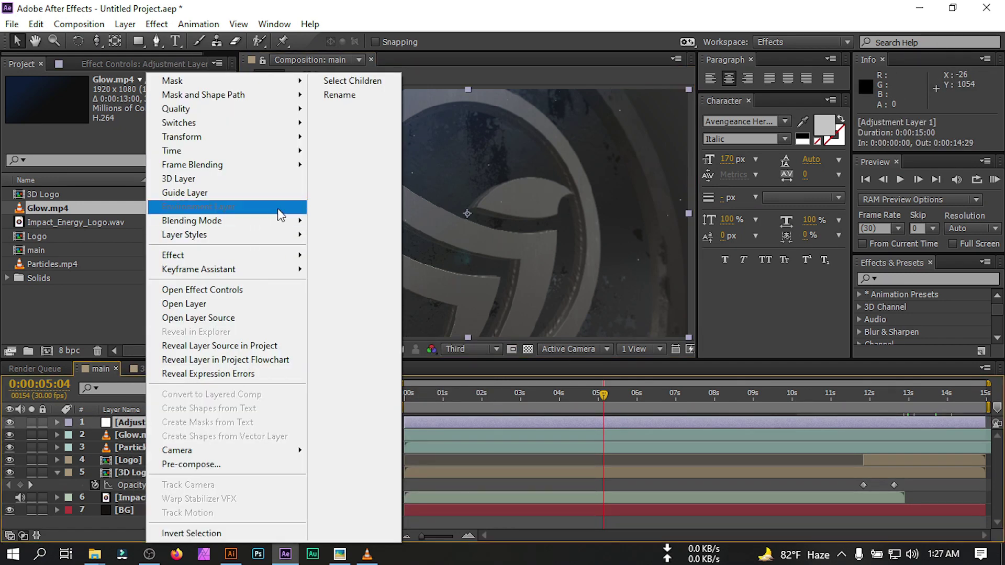
pyautogui.click(340, 95)
pyautogui.write('Curves')
pyautogui.press('Return')
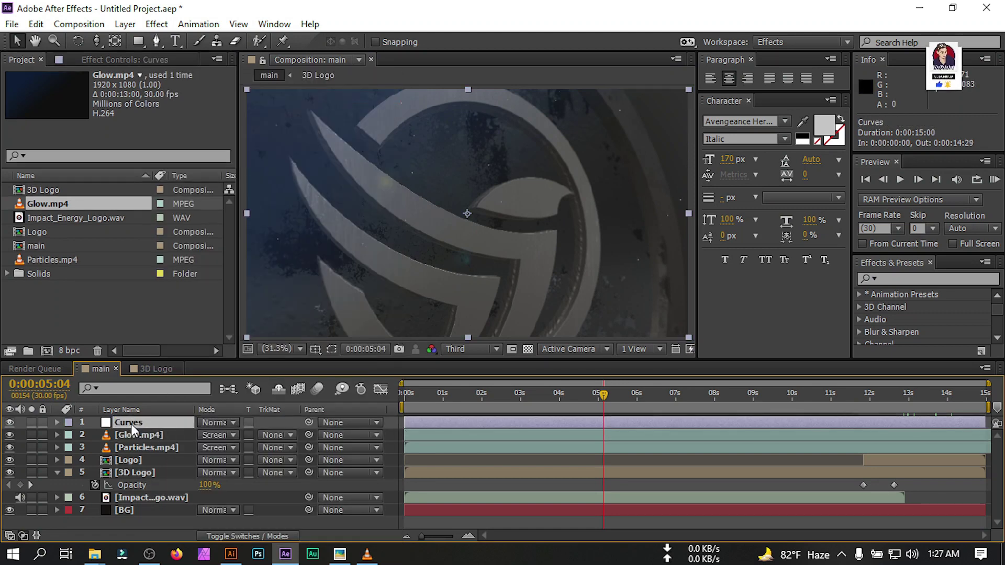
# - Apply the Curves effect to the Curves adjustment layer
pyautogui.hotkey('ctrl', 'space')
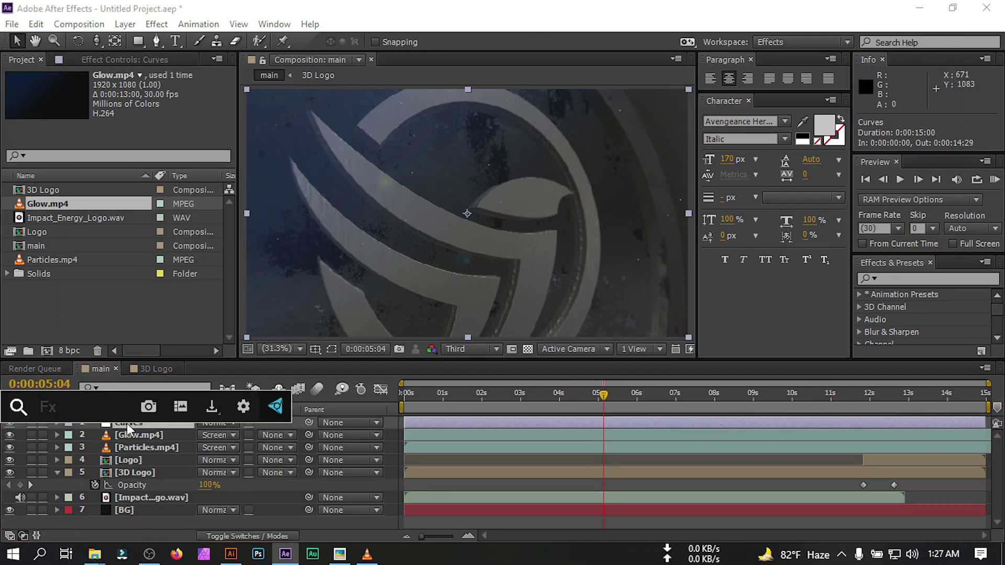
pyautogui.write('cur')
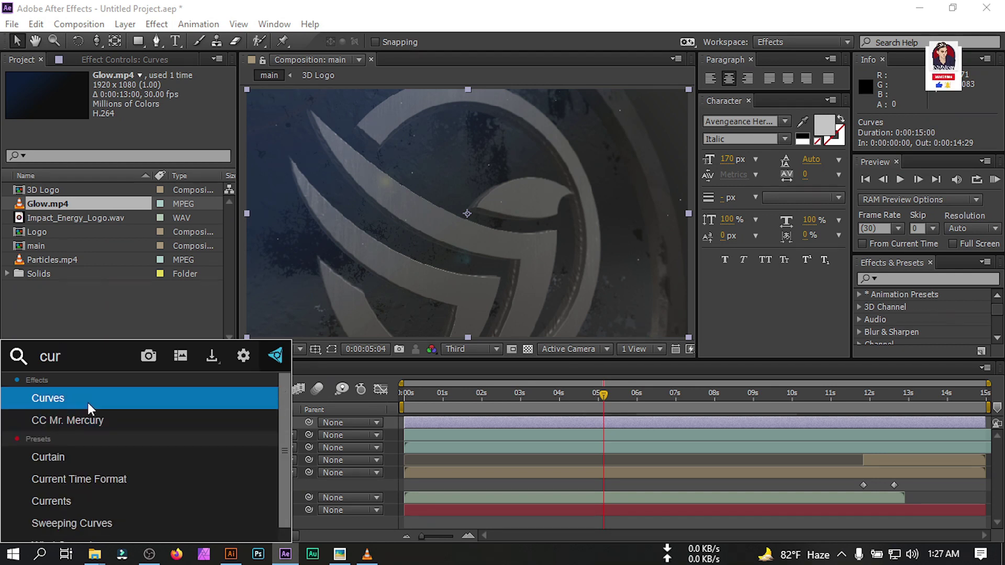
pyautogui.click(87, 402)
# - Try an S-shaped contrast curve on the RGB channel and reset the Curves effect
pyautogui.moveTo(106, 182); pyautogui.dragTo(118, 161)
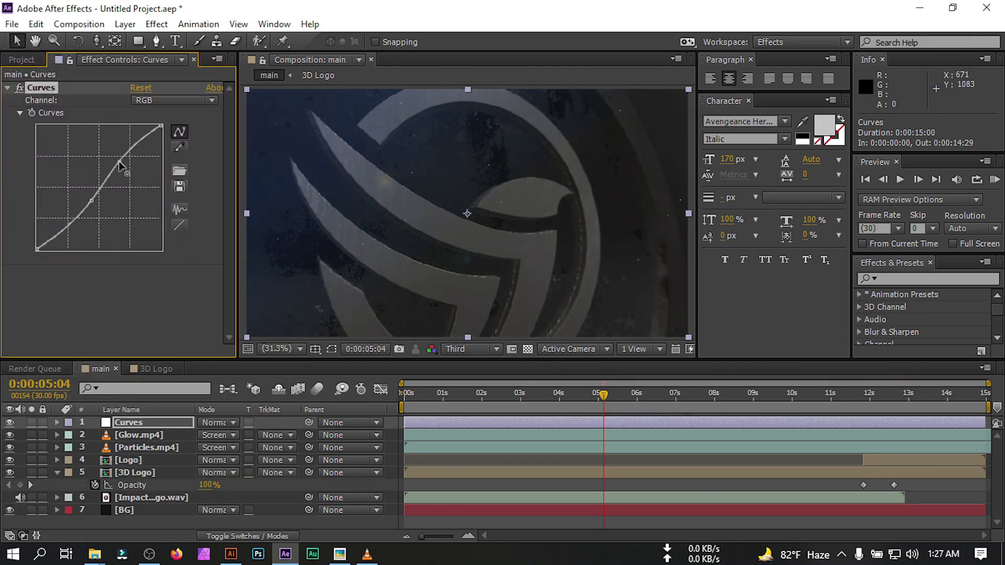
pyautogui.moveTo(91, 203); pyautogui.dragTo(64, 205)
pyautogui.moveTo(118, 161)
pyautogui.mouseDown()
pyautogui.moveTo(126, 167)
pyautogui.moveTo(121, 160)
pyautogui.moveTo(101, 176)
pyautogui.moveTo(125, 157)
pyautogui.mouseUp()
pyautogui.click(141, 87)
# - Fine-tune the Curves effect channel by channel, finishing on the Alpha channel
pyautogui.click(157, 100)
pyautogui.click(152, 150)
pyautogui.click(153, 101)
pyautogui.click(149, 164)
pyautogui.moveTo(74, 209); pyautogui.dragTo(70, 213)
pyautogui.click(172, 100)
pyautogui.click(152, 175)
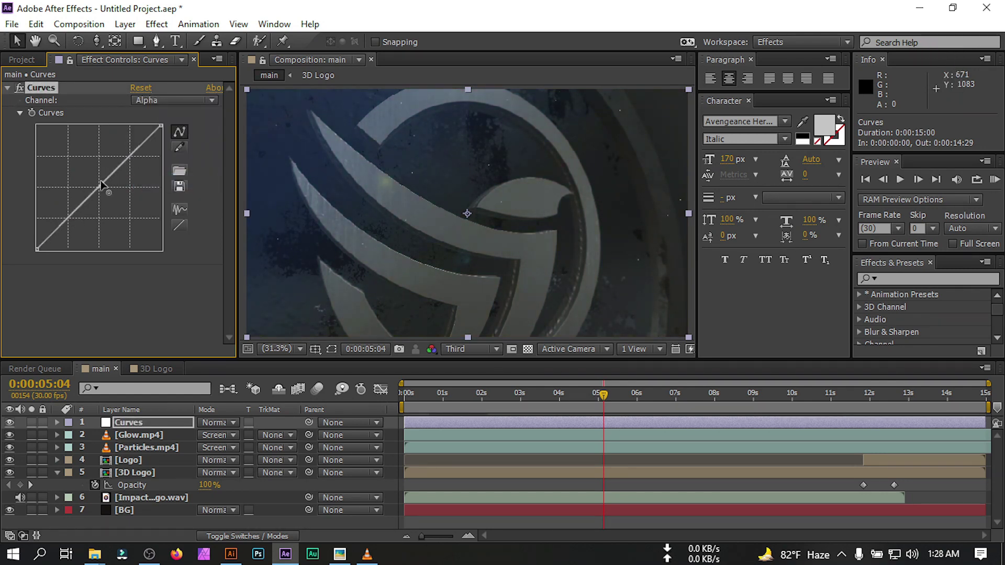
# - Check the frame with the Curves layer's visibility toggled, and preview the main composition from 0:00:00:00
pyautogui.click(9, 428)
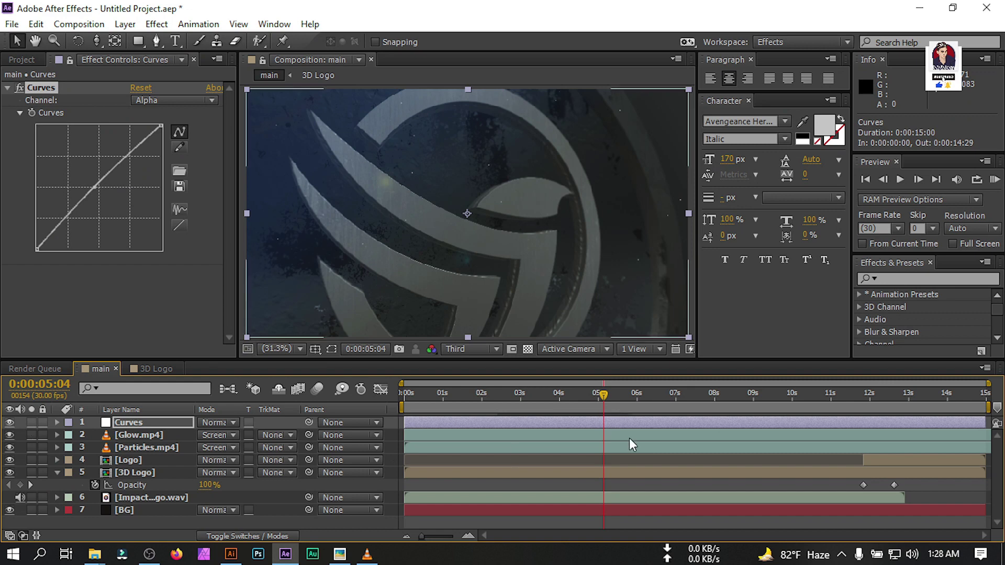
pyautogui.moveTo(590, 408); pyautogui.dragTo(398, 426)
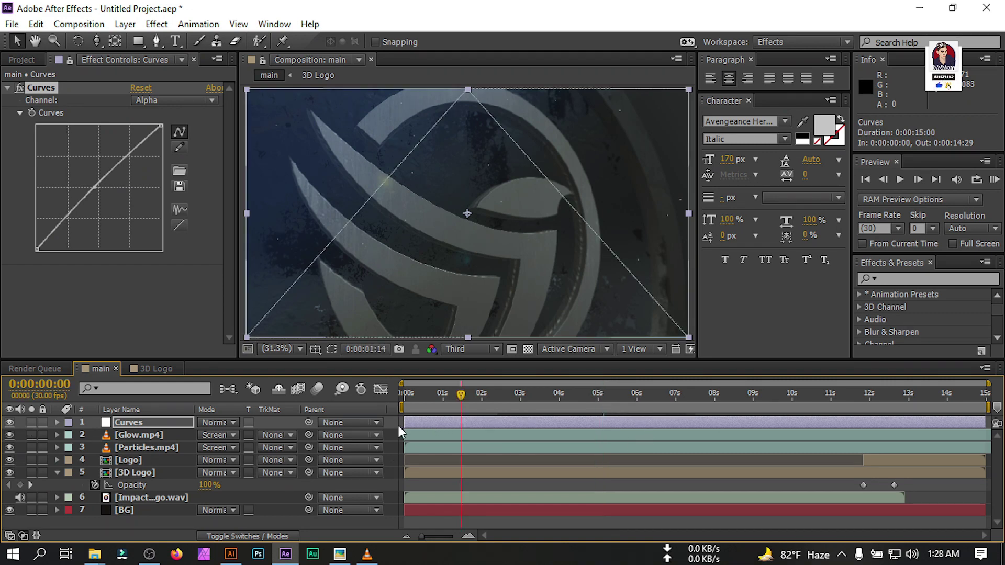
pyautogui.press('KP_0')
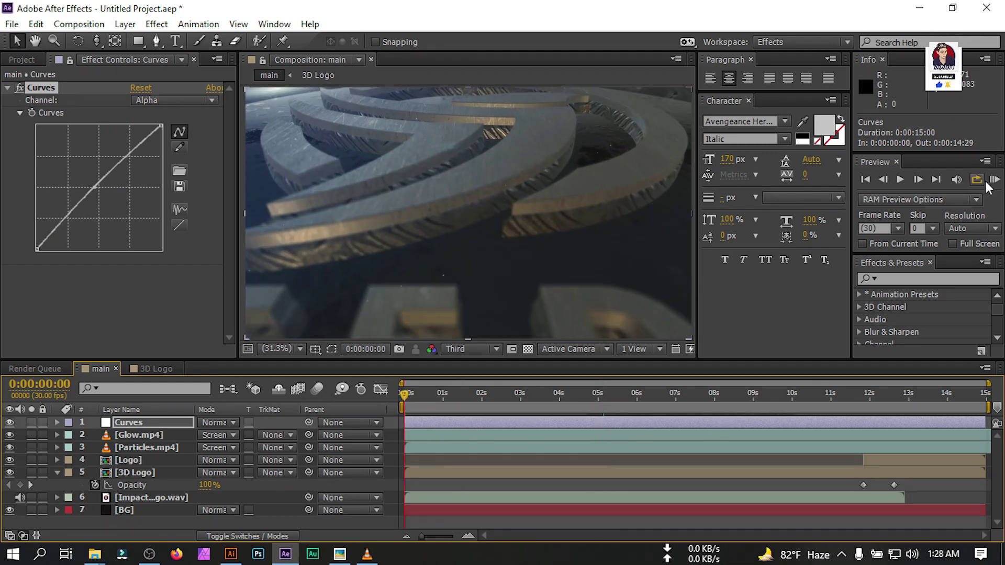